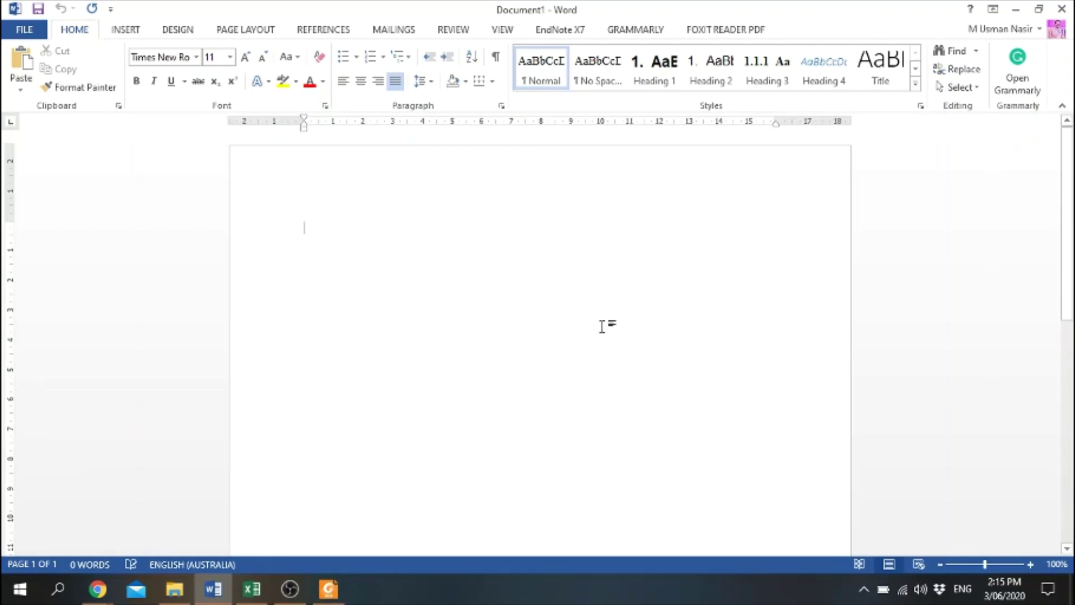
# Switch to the IJCST paper in Foxit Reader and select the author names below its title on the first page.
pyautogui.click(329, 589)
pyautogui.scroll(5, 435, 468)
pyautogui.scroll(5, 435, 468)
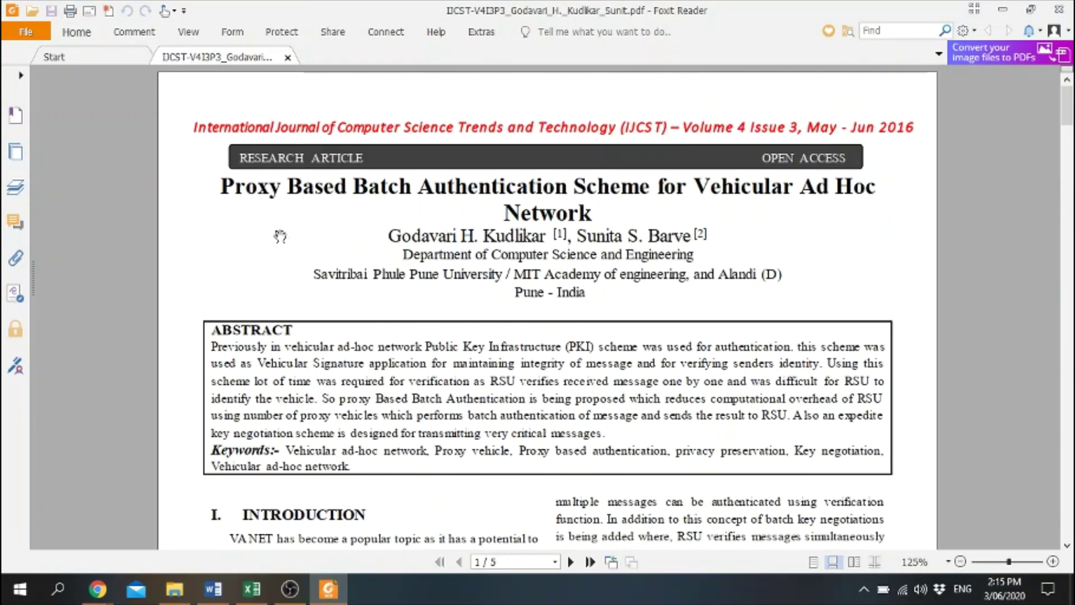
pyautogui.moveTo(388, 236); pyautogui.dragTo(692, 238)
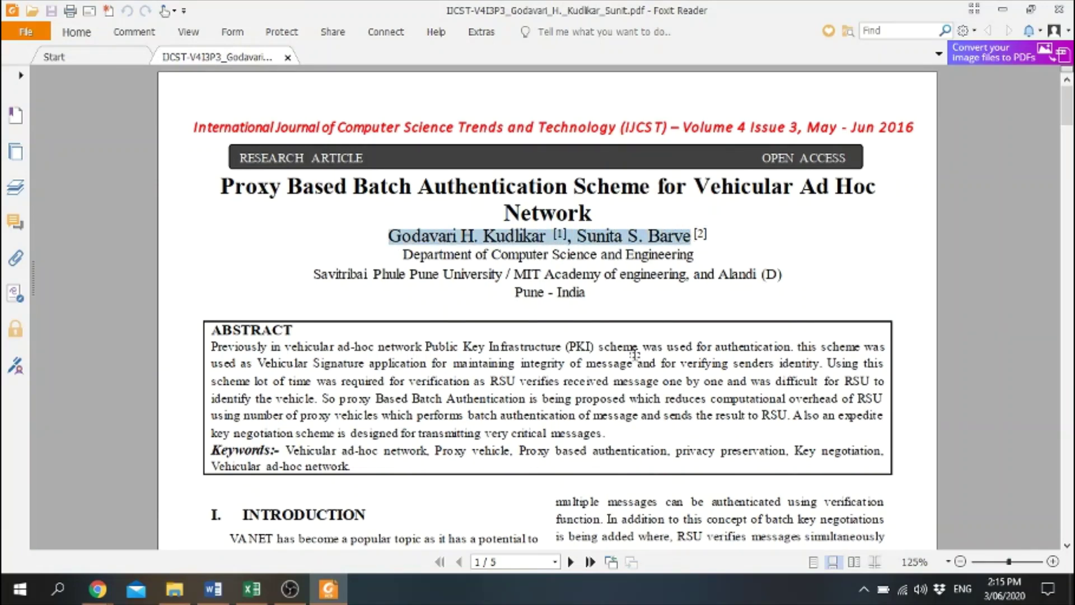
# Open 1_42.pdf from the Documents folder in File Explorer and select the author names below the paper's title.
pyautogui.hotkey('alt', 'Tab')
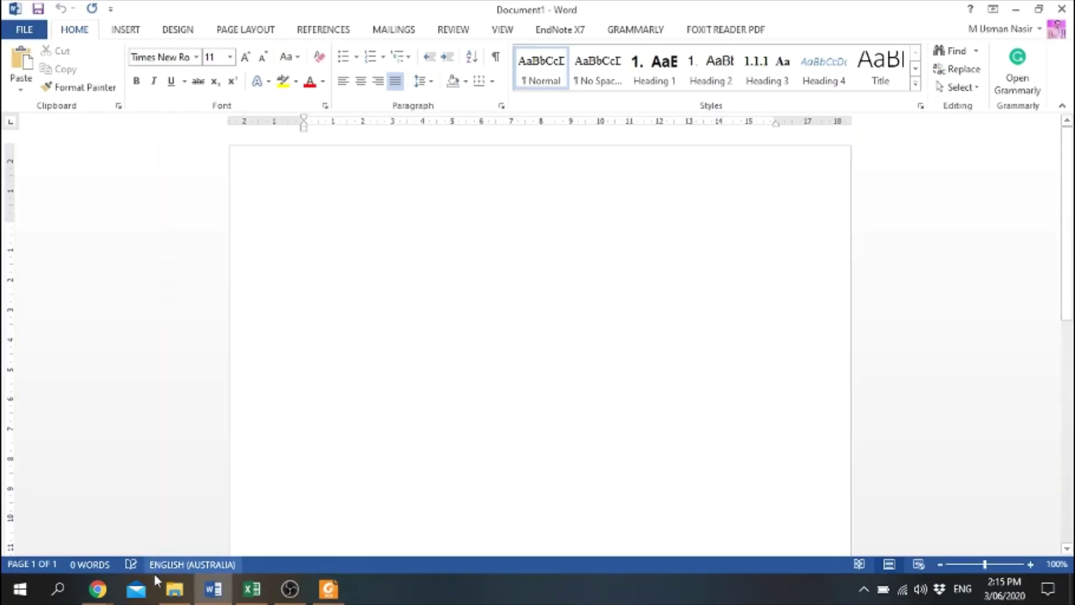
pyautogui.click(174, 588)
pyautogui.doubleClick(190, 222)
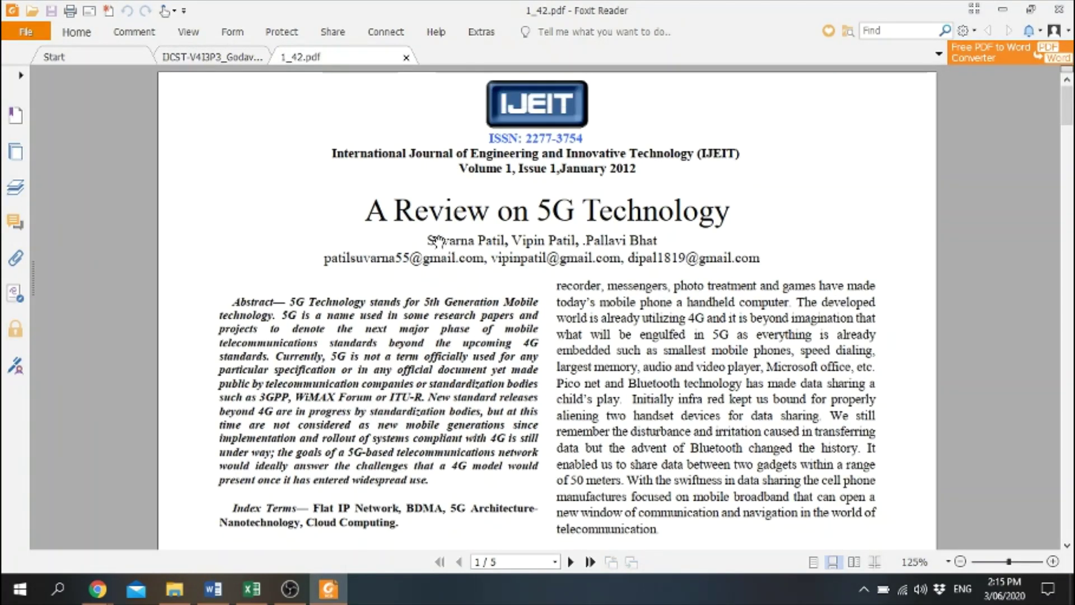
pyautogui.moveTo(428, 234); pyautogui.dragTo(656, 244)
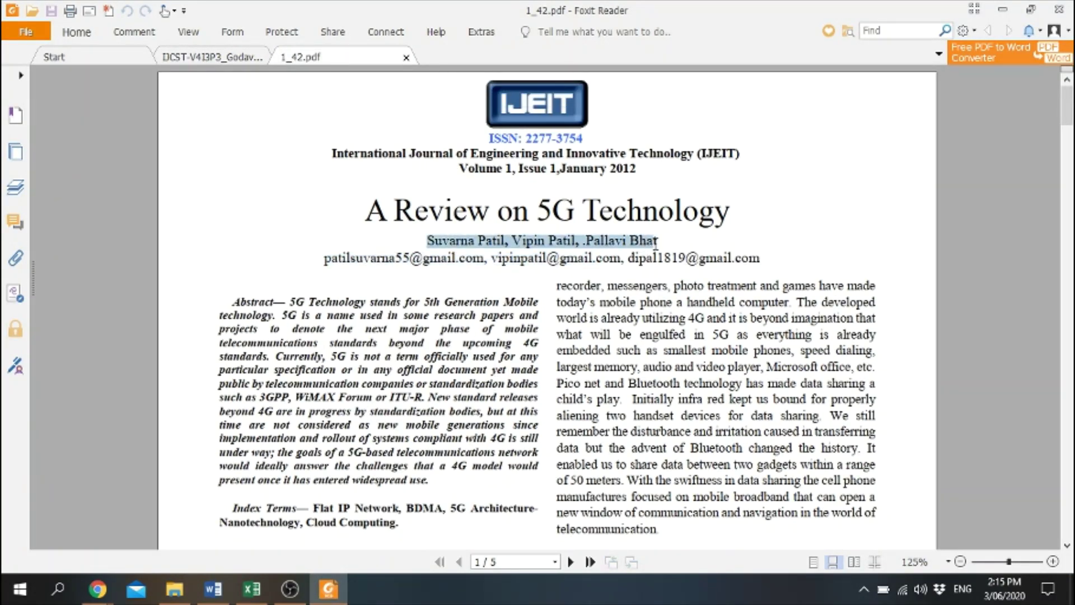
# Open 049102.pdf from the Documents folder, select the author names on the first page, and clear the selection.
pyautogui.hotkey('alt', 'Tab')
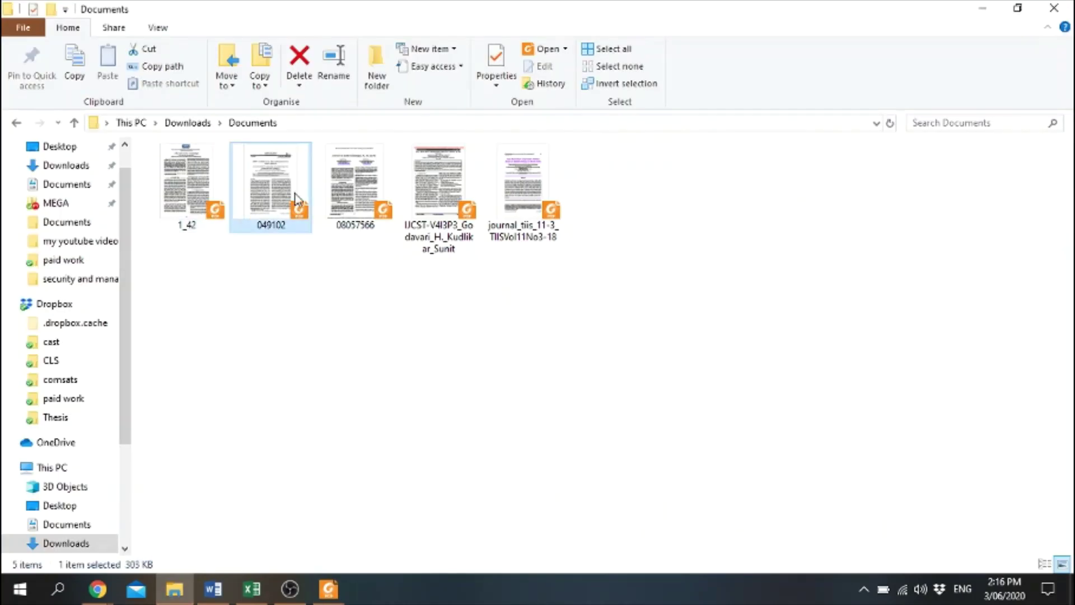
pyautogui.hotkey('alt', 'Tab')
pyautogui.scroll(15, 431, 356)
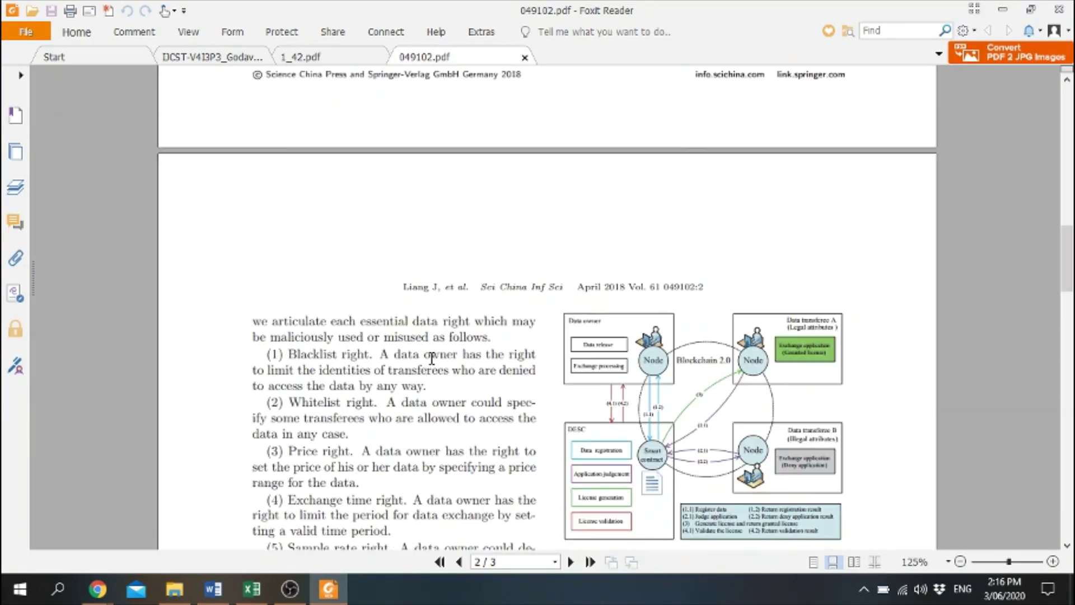
pyautogui.scroll(10, 431, 355)
pyautogui.scroll(-1, 533, 285)
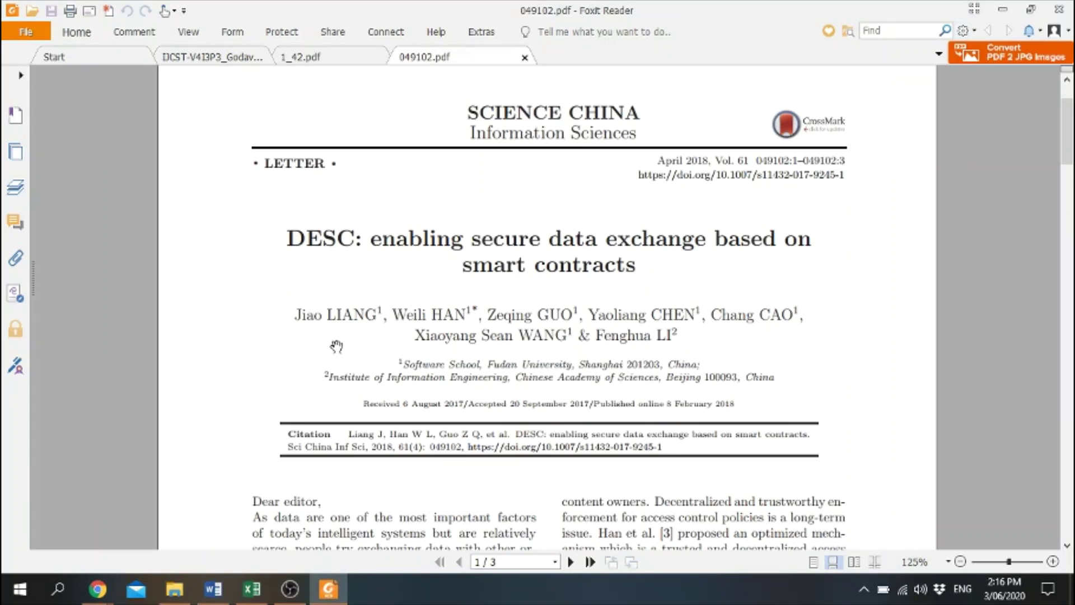
pyautogui.moveTo(295, 315); pyautogui.dragTo(674, 336)
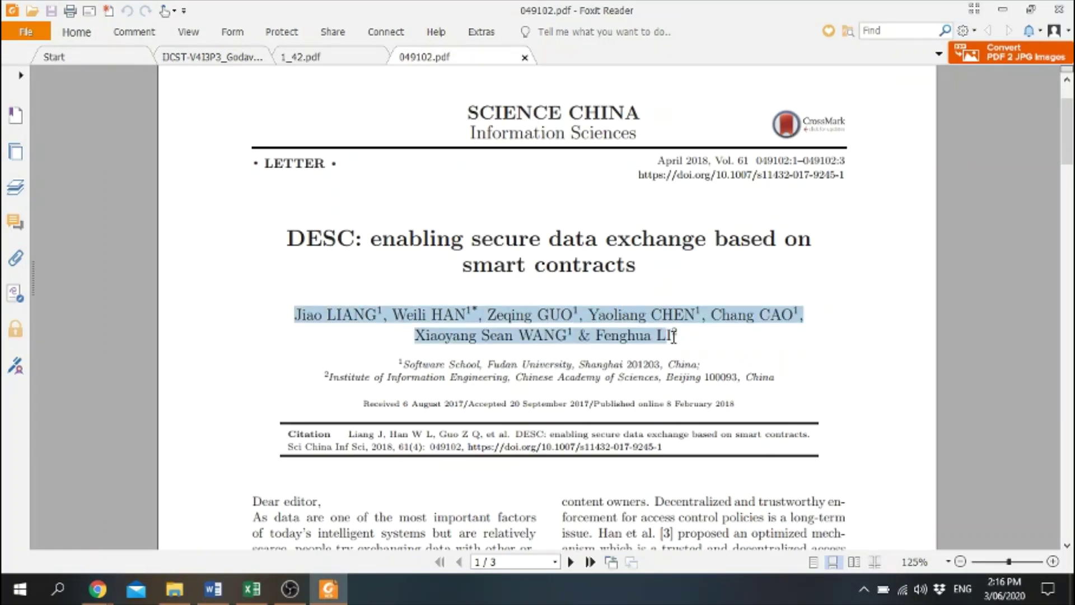
pyautogui.click(768, 345)
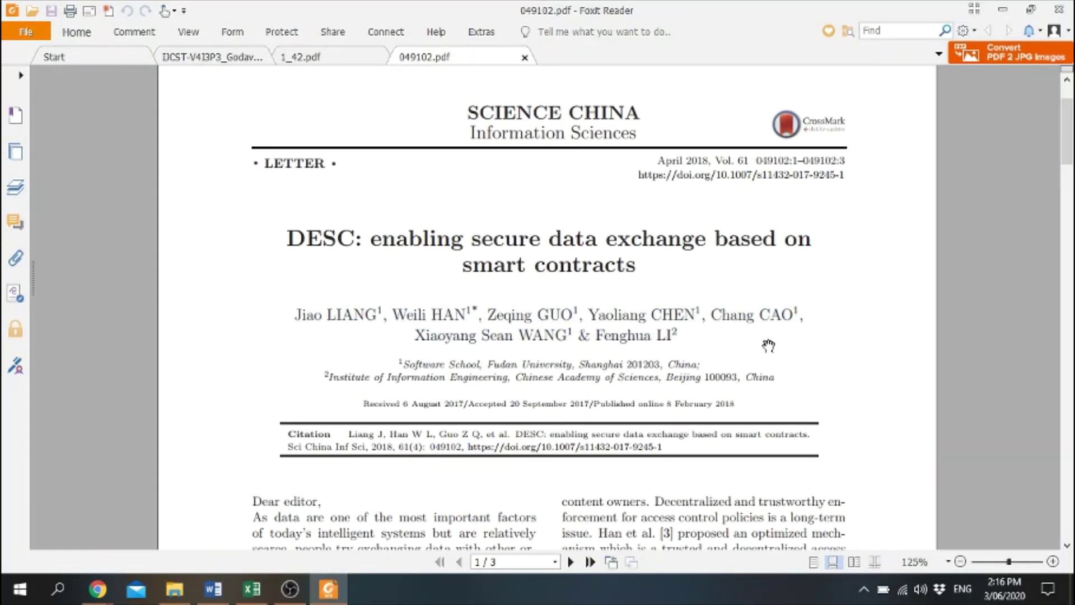
pyautogui.hotkey('alt', 'Tab')
pyautogui.hotkey('alt', 'Tab')
pyautogui.hotkey('alt', 'Tab')
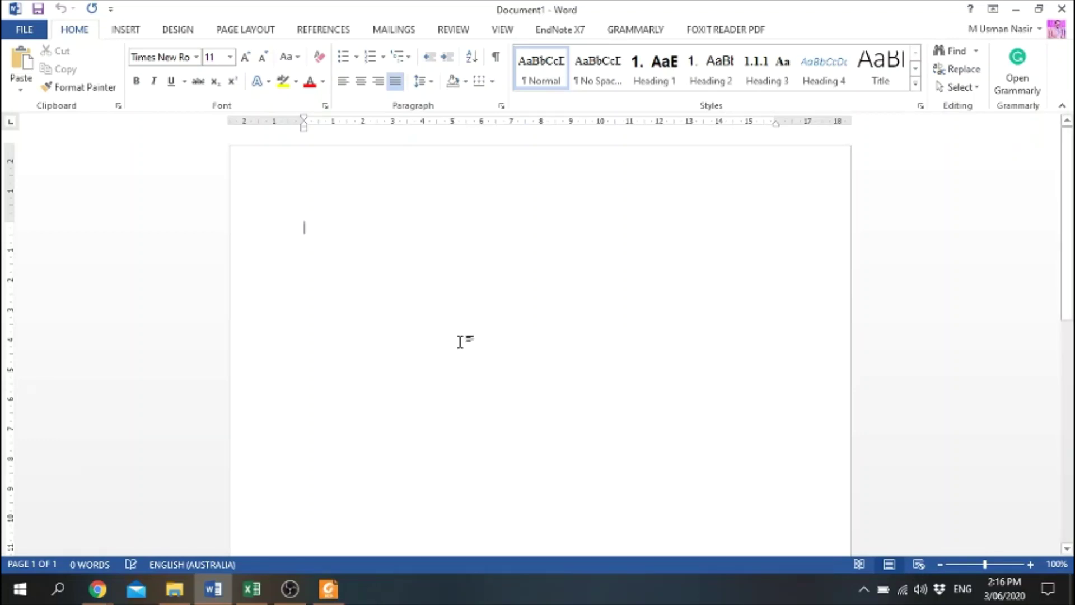
pyautogui.hotkey('alt', 'Tab')
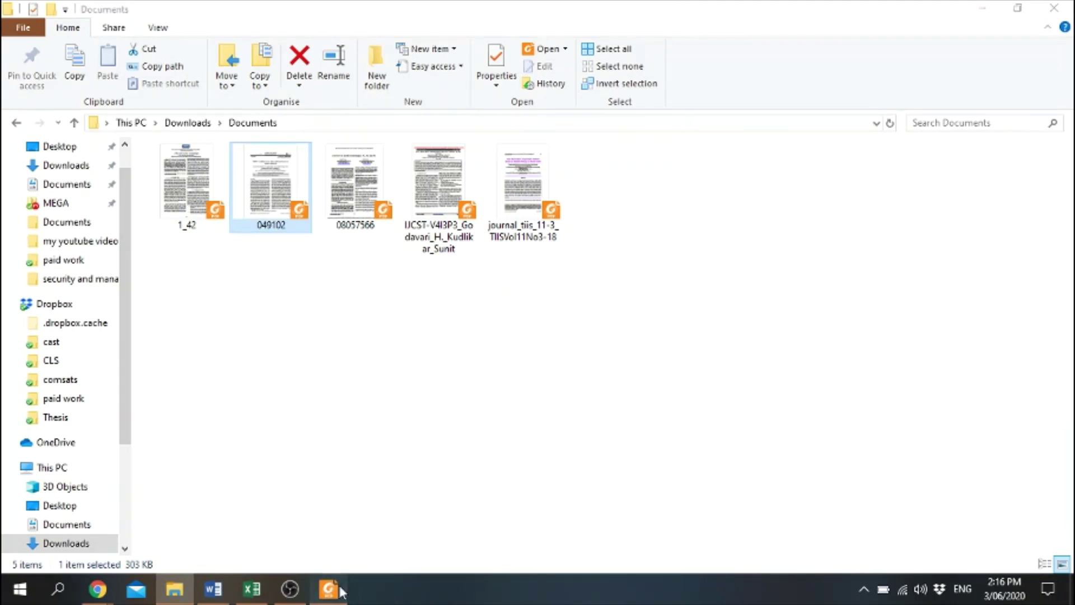
# Return to 049102.pdf in Foxit Reader and copy the paper title "DESC: enabling secure data exchange based on smart contracts".
pyautogui.click(329, 588)
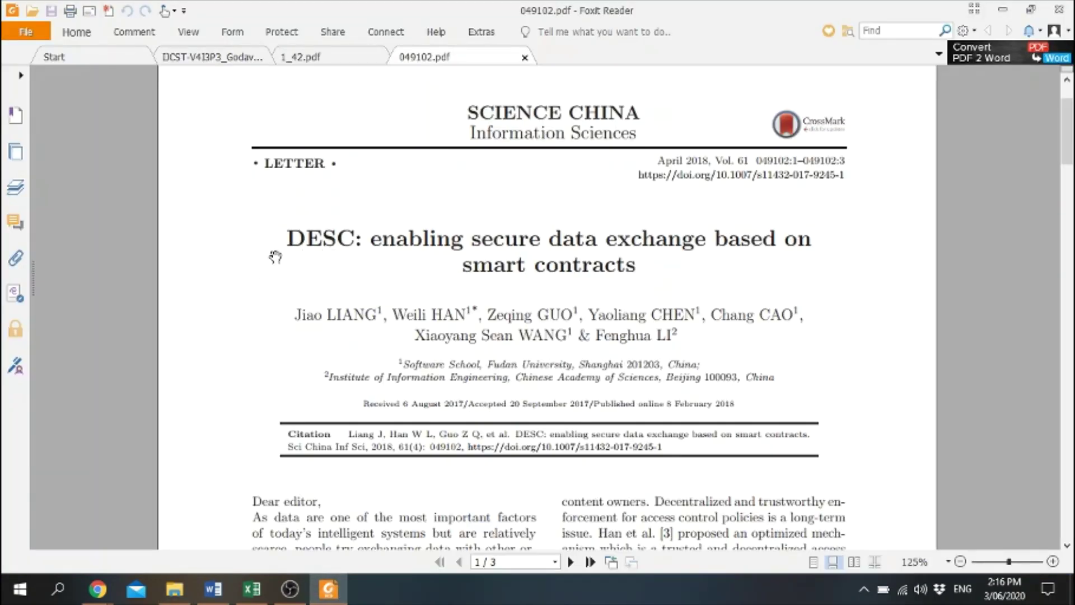
pyautogui.moveTo(287, 240); pyautogui.dragTo(636, 266)
pyautogui.hotkey('ctrl', 'c')
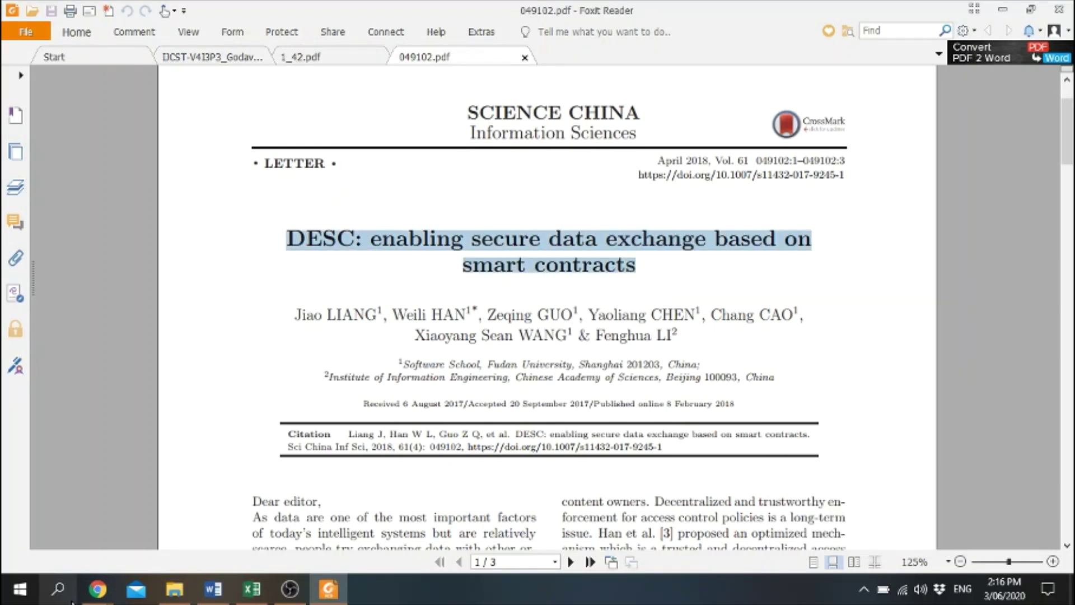
# Open Google Scholar in a new, maximized Google Chrome window.
pyautogui.rightClick(98, 589)
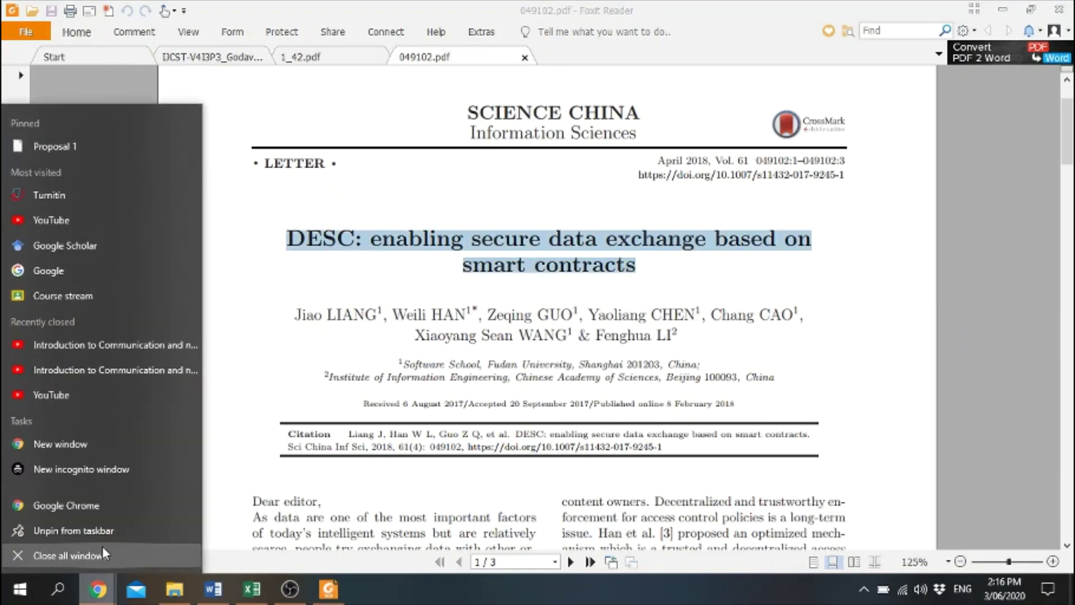
pyautogui.click(66, 506)
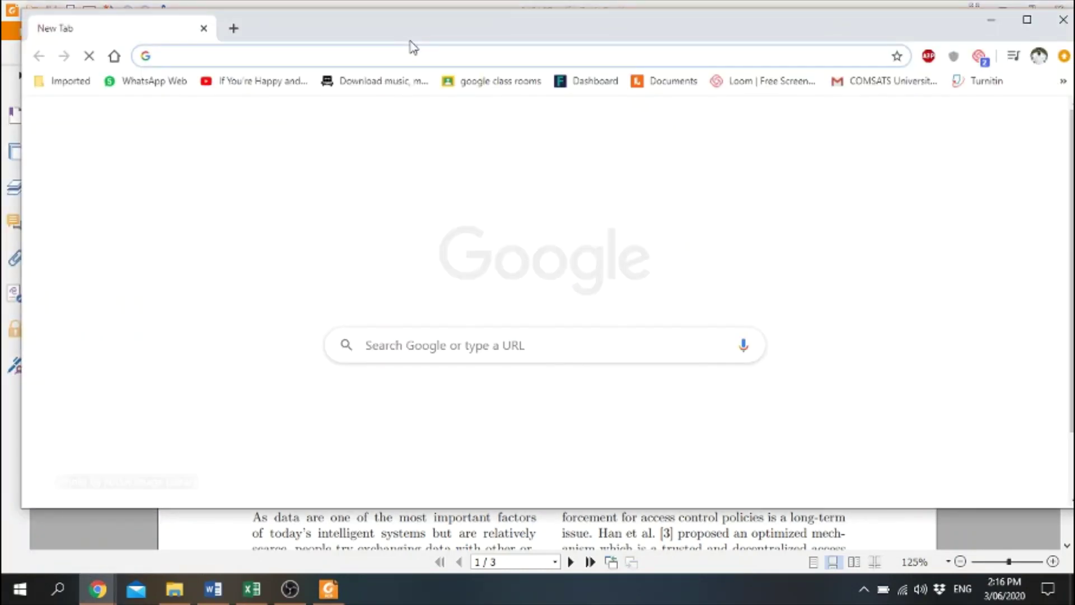
pyautogui.write('sch')
pyautogui.press('Return')
pyautogui.click(1026, 20)
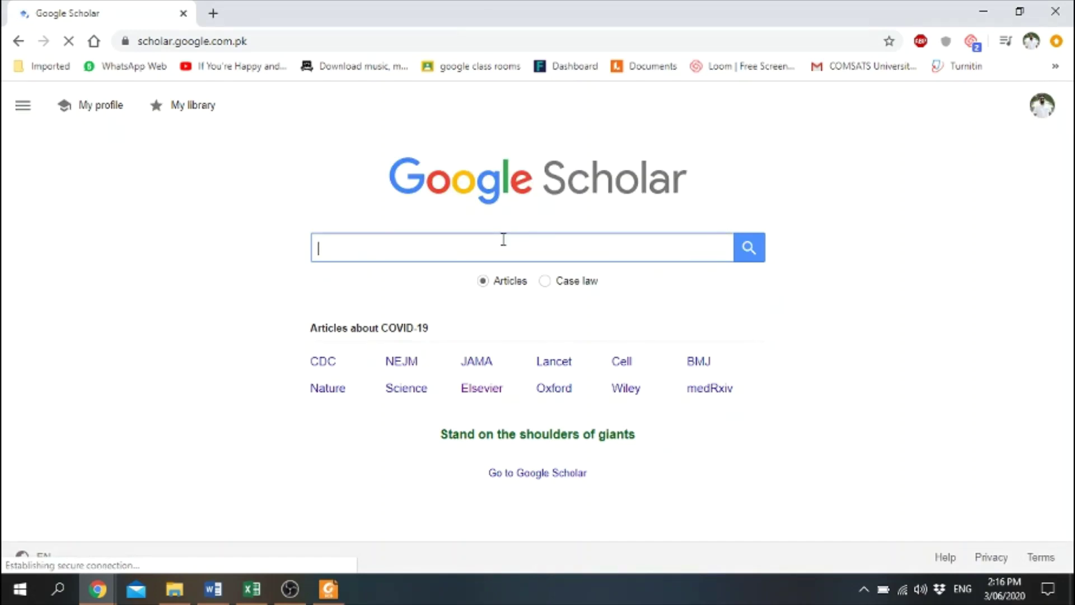
# Search Google Scholar for the copied paper title and download the matching article's EndNote citation file.
pyautogui.hotkey('ctrl', 'v')
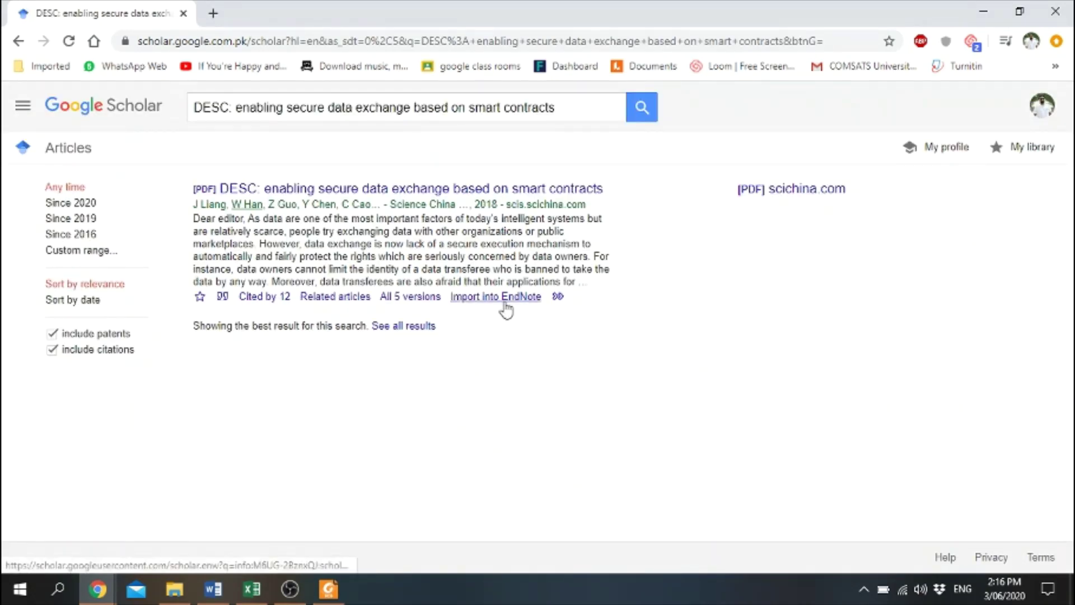
pyautogui.click(505, 305)
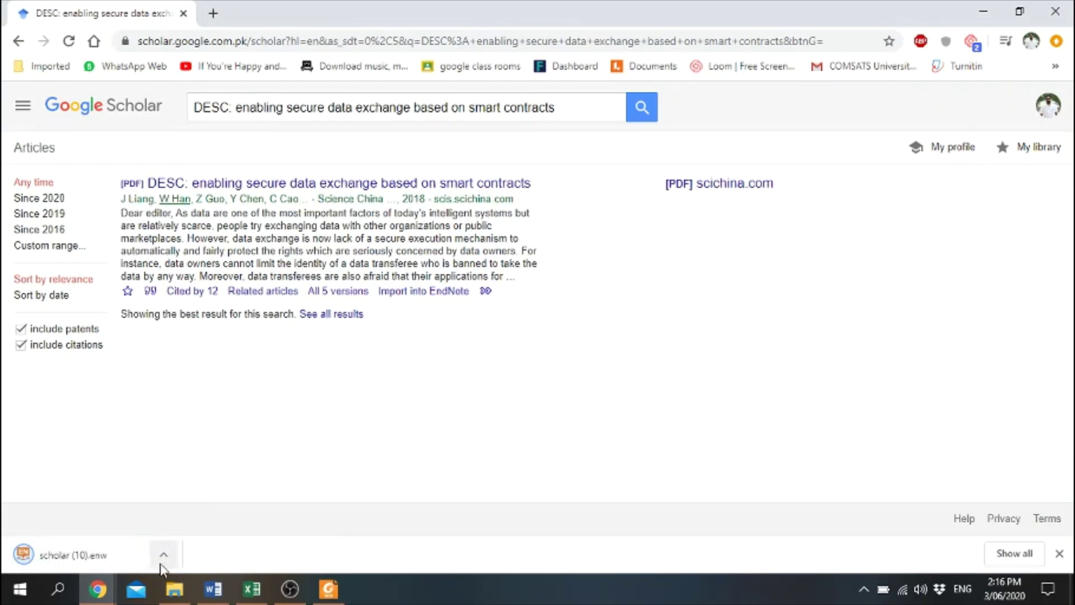
# Launch EndNote and close the library loaded at startup.
pyautogui.click(65, 600)
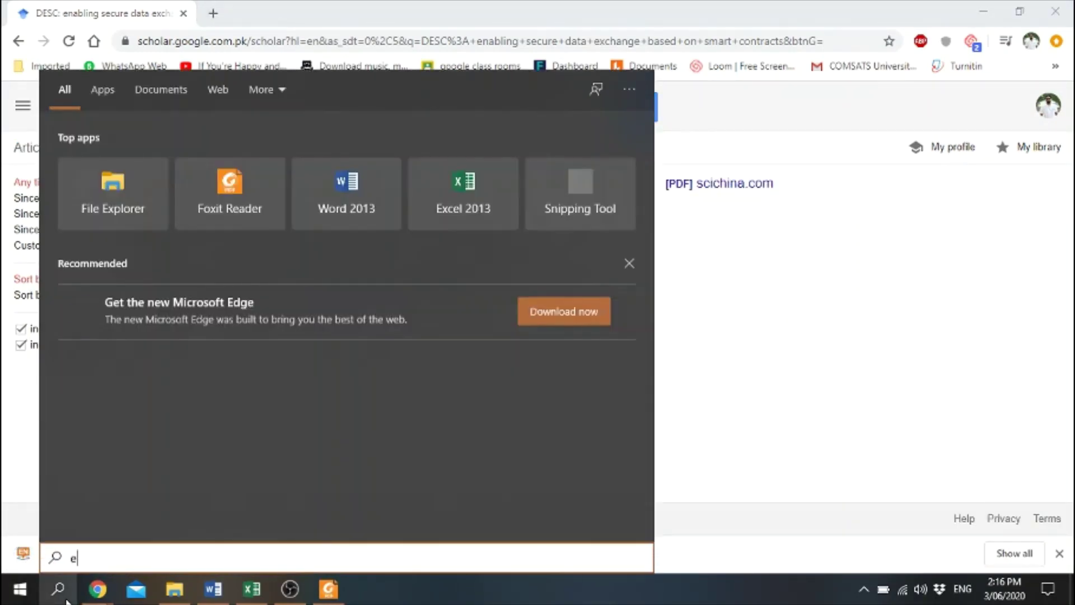
pyautogui.write('end')
pyautogui.press('Return')
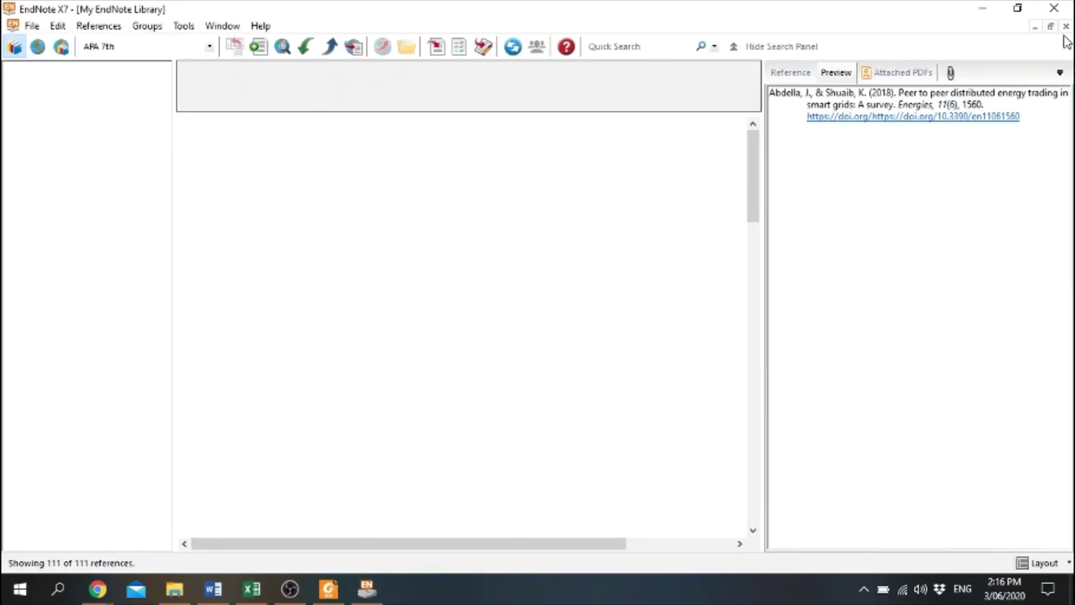
pyautogui.click(1066, 27)
pyautogui.click(14, 26)
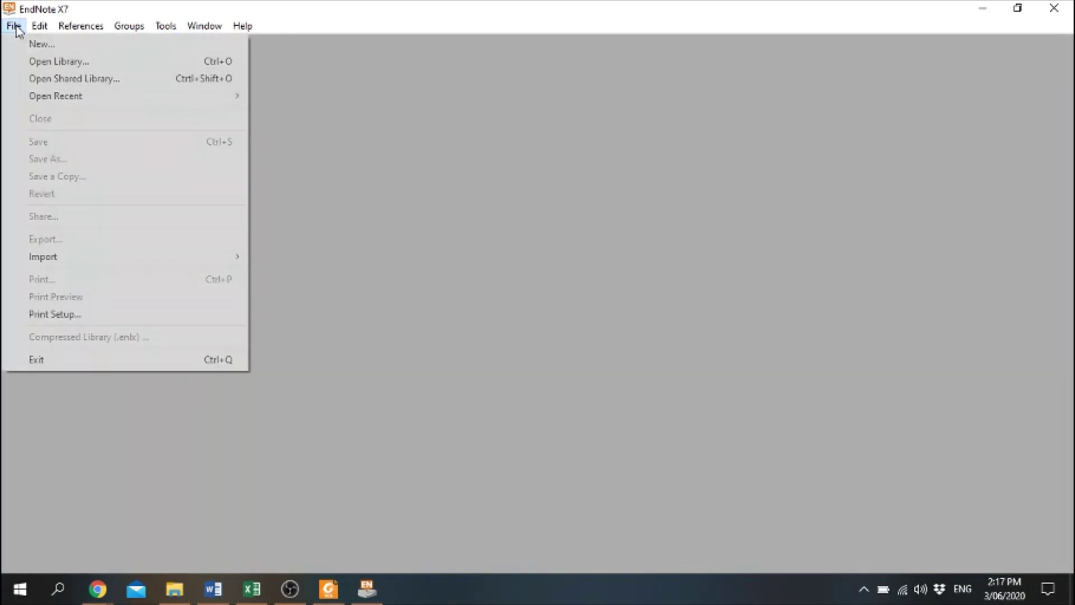
pyautogui.click(26, 43)
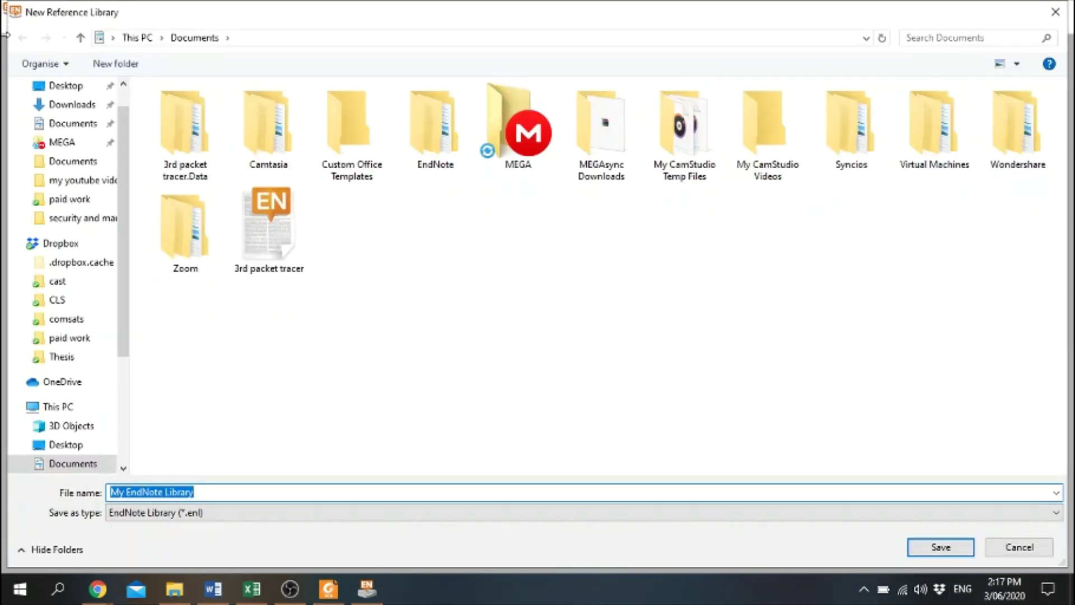
pyautogui.click(1019, 547)
# Open the existing "My EndNote Library" from the MEGA folder's "general" subfolder.
pyautogui.click(13, 25)
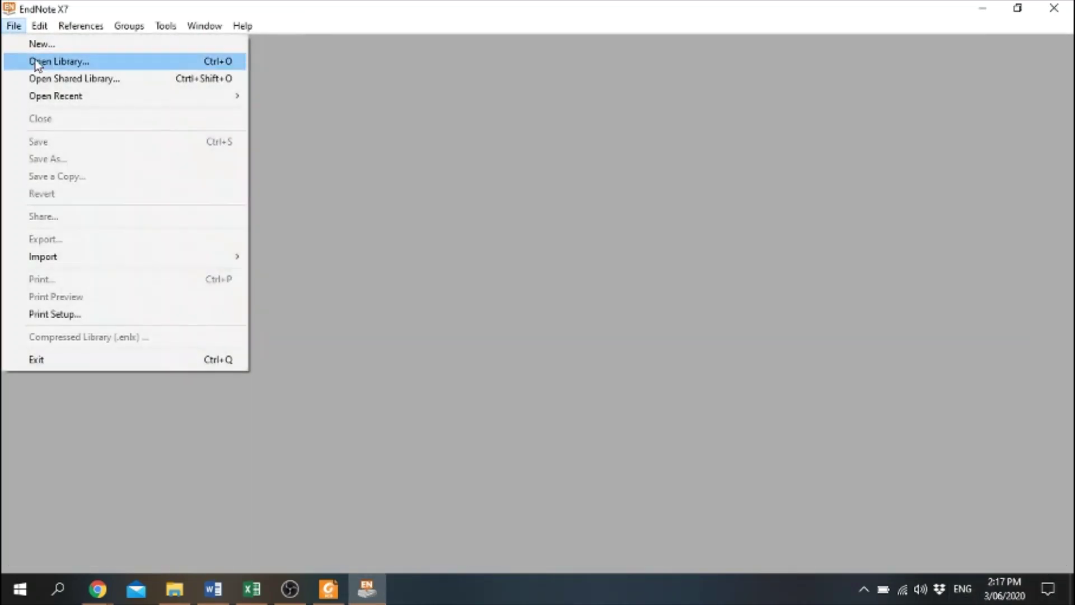
pyautogui.click(37, 61)
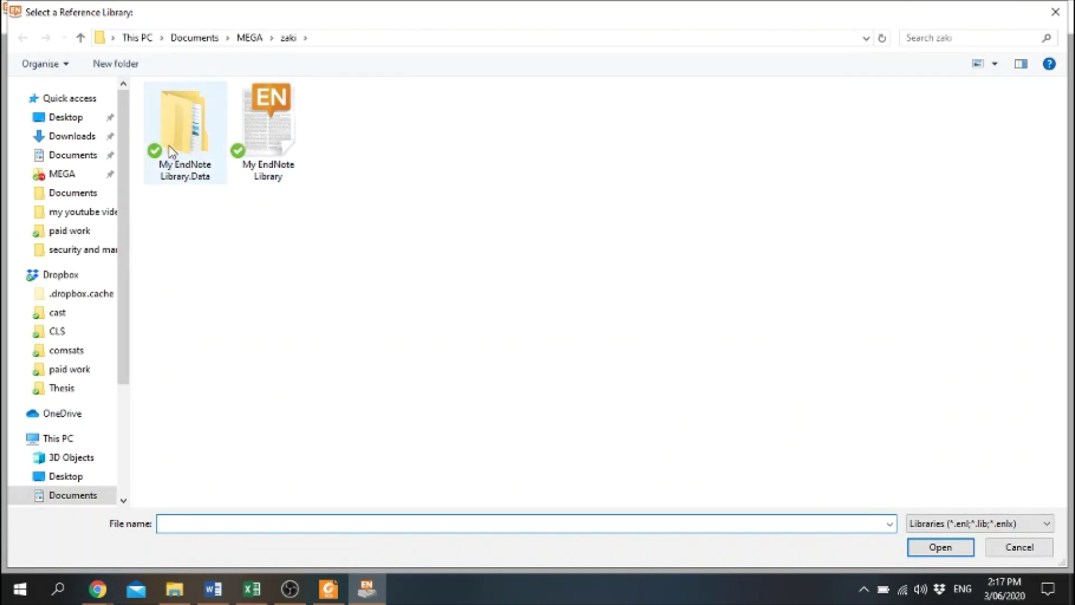
pyautogui.click(247, 38)
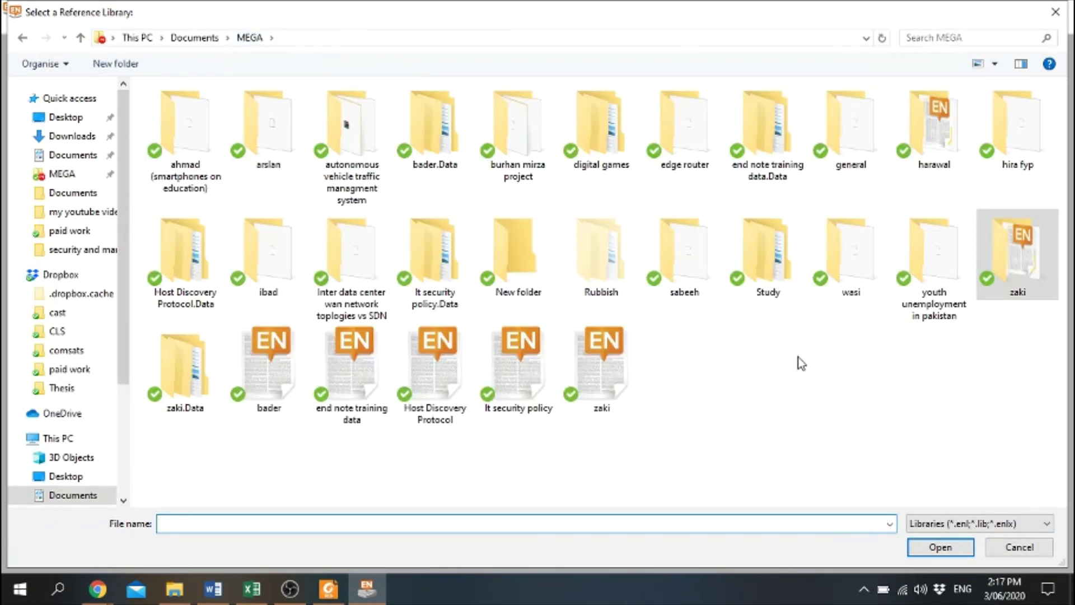
pyautogui.doubleClick(850, 154)
pyautogui.click(307, 115)
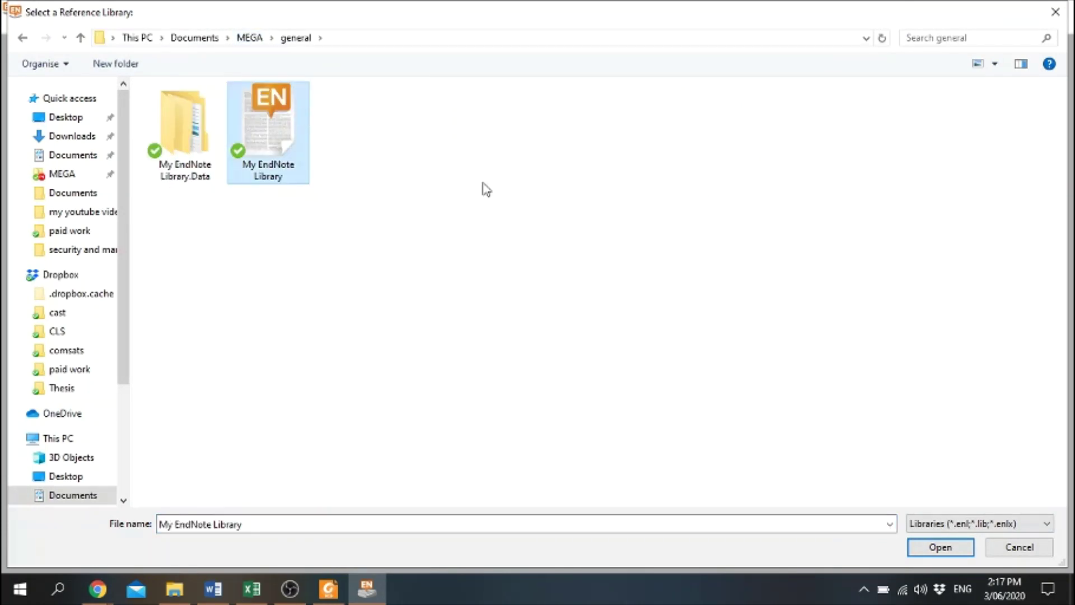
pyautogui.click(911, 548)
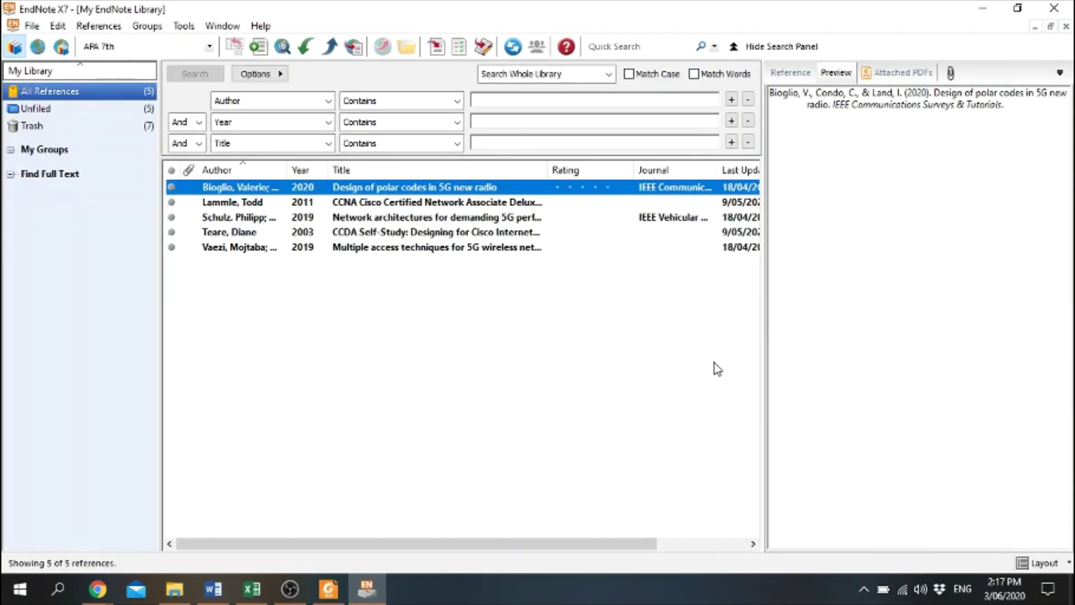
# Switch to Chrome and open the downloaded scholar (10).enw file to import its reference into the EndNote library.
pyautogui.hotkey('alt', 'Tab')
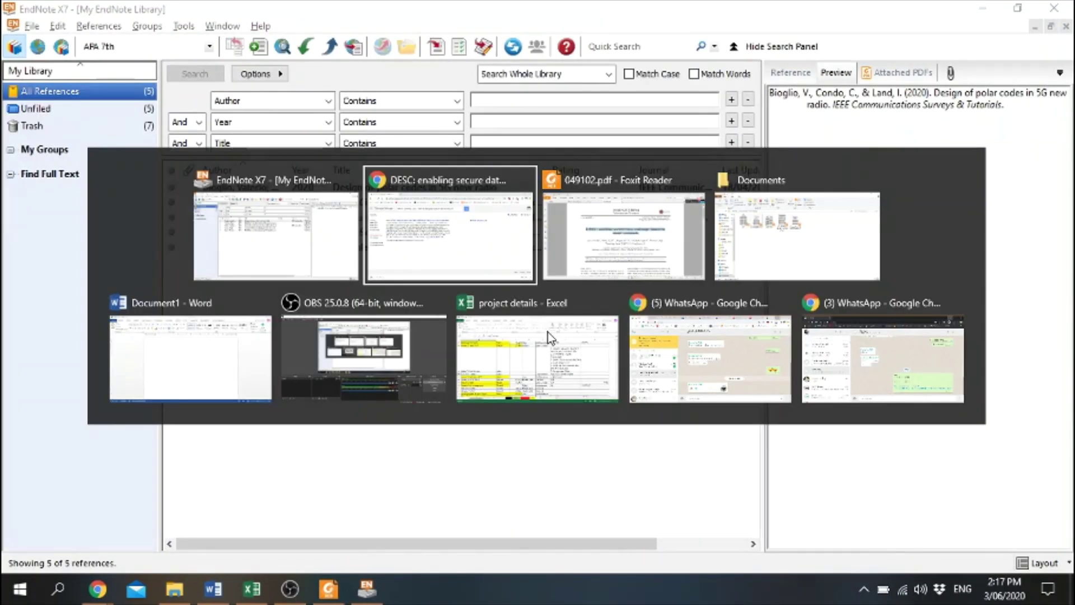
pyautogui.click(86, 552)
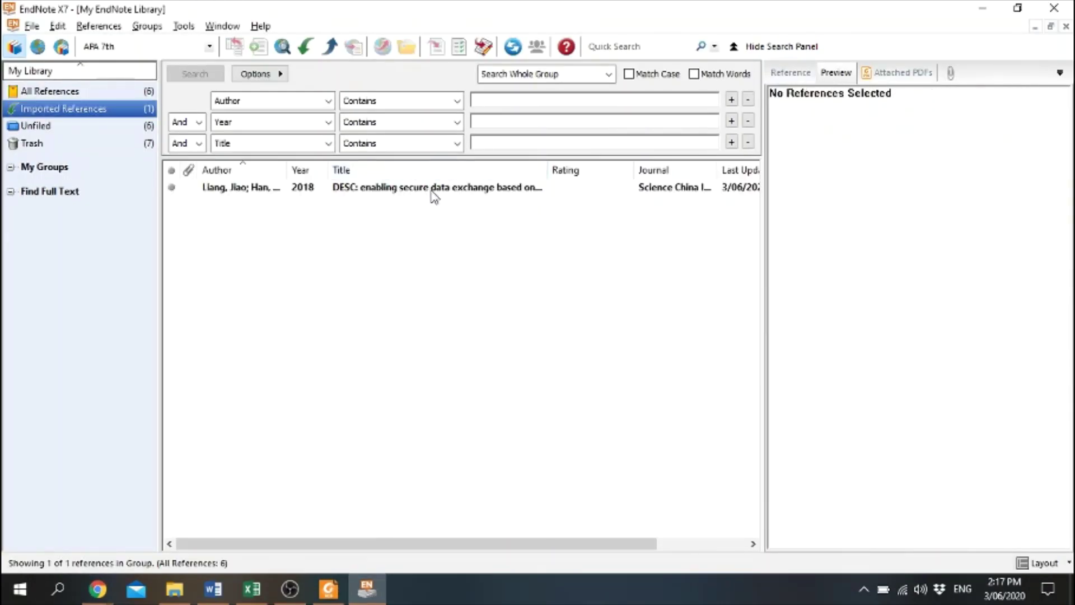
# Insert the imported DESC reference from EndNote as a citation in the blank Word document.
pyautogui.hotkey('alt', 'Tab')
pyautogui.press('Tab')
pyautogui.press('Tab')
pyautogui.press('Tab')
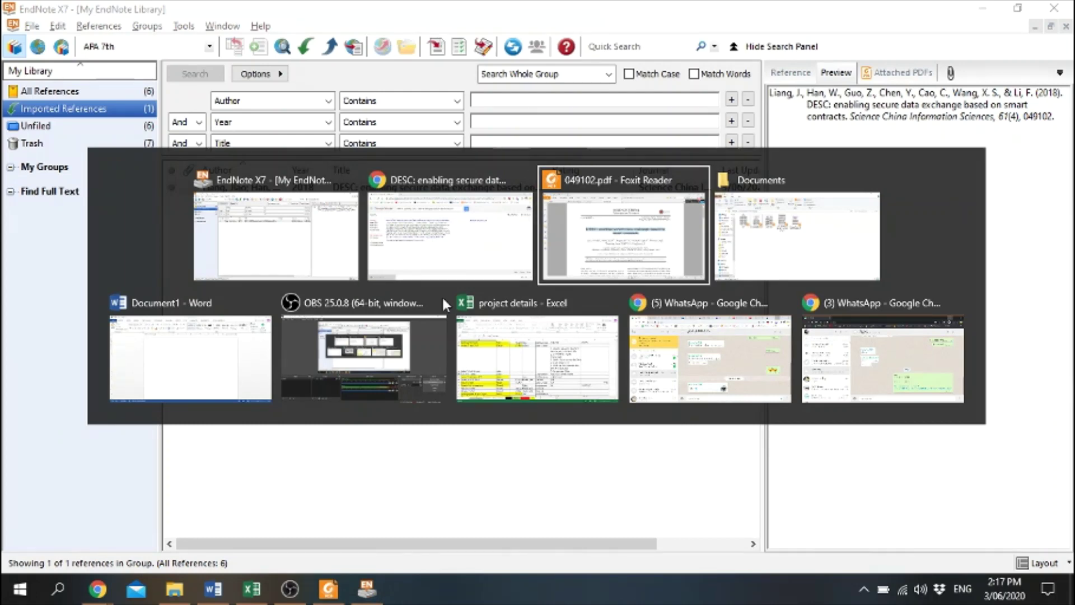
pyautogui.hotkey('alt', 'Tab')
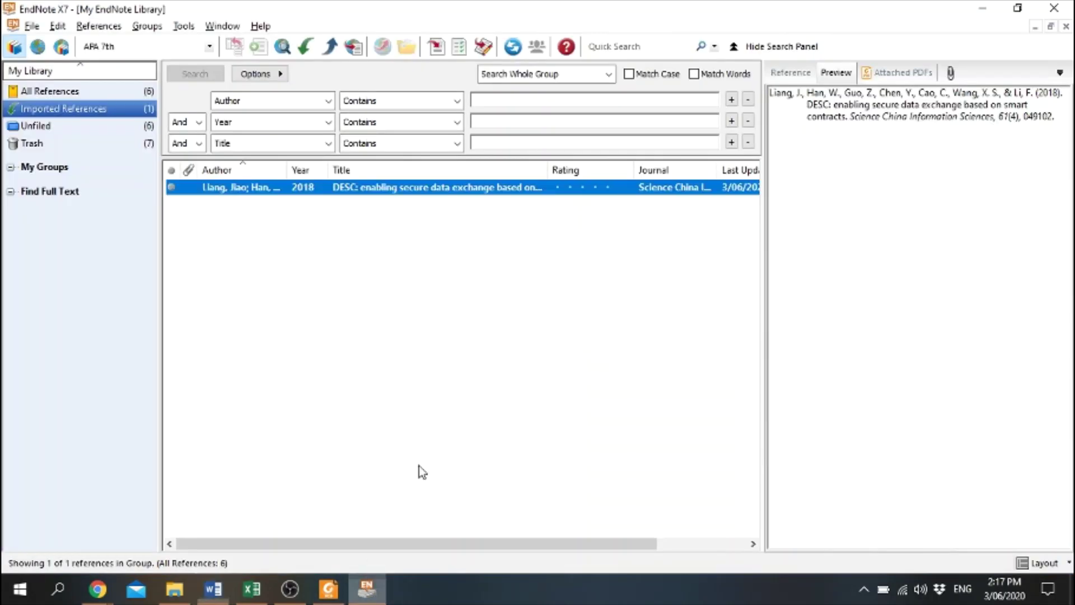
pyautogui.click(444, 45)
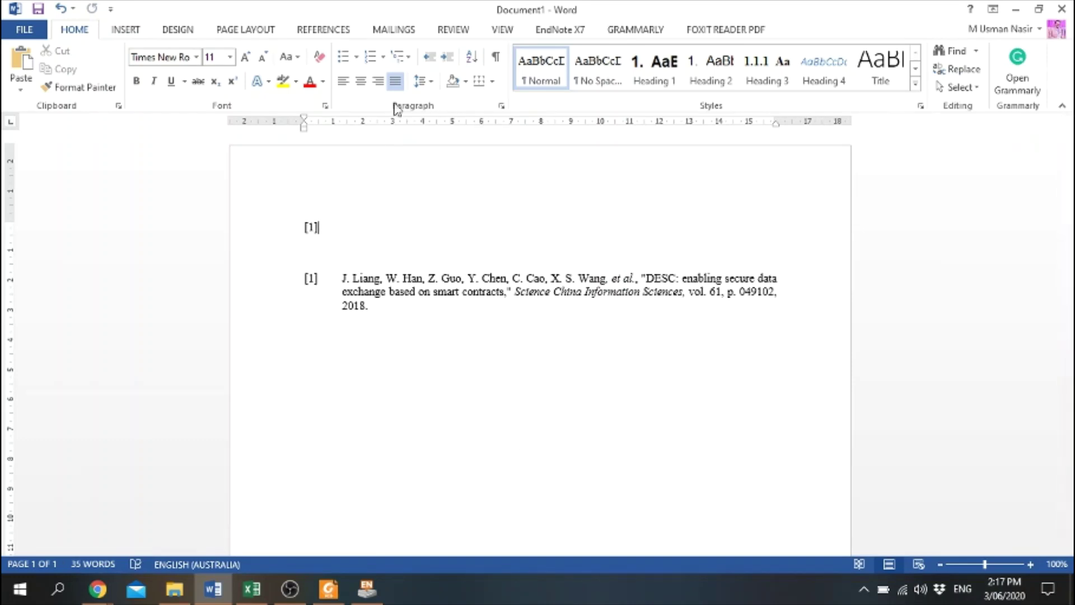
# Set the EndNote citation style of the document to APA 6th.
pyautogui.click(557, 33)
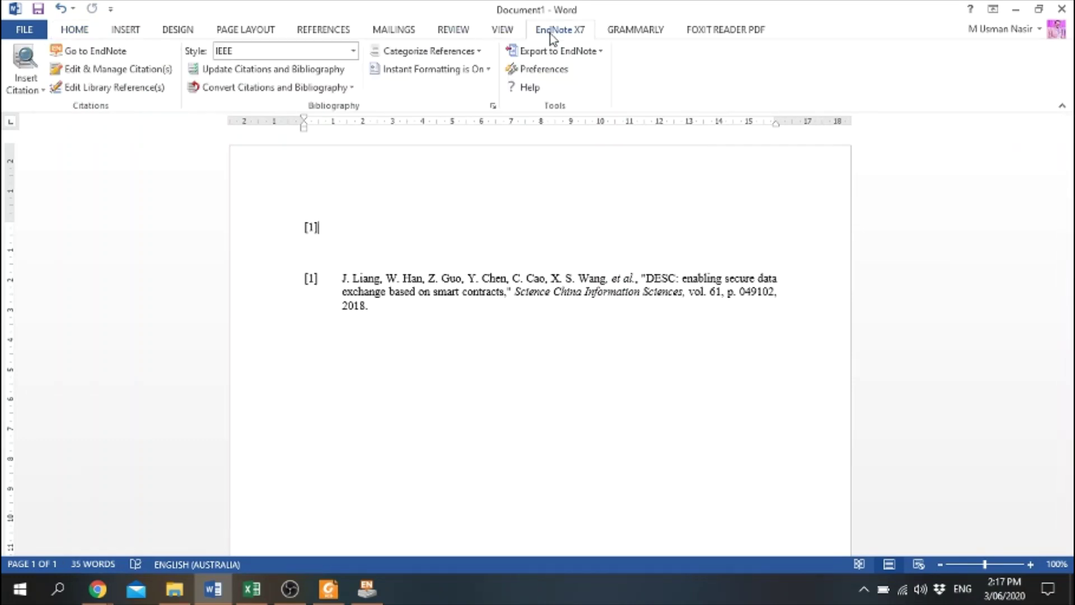
pyautogui.click(355, 51)
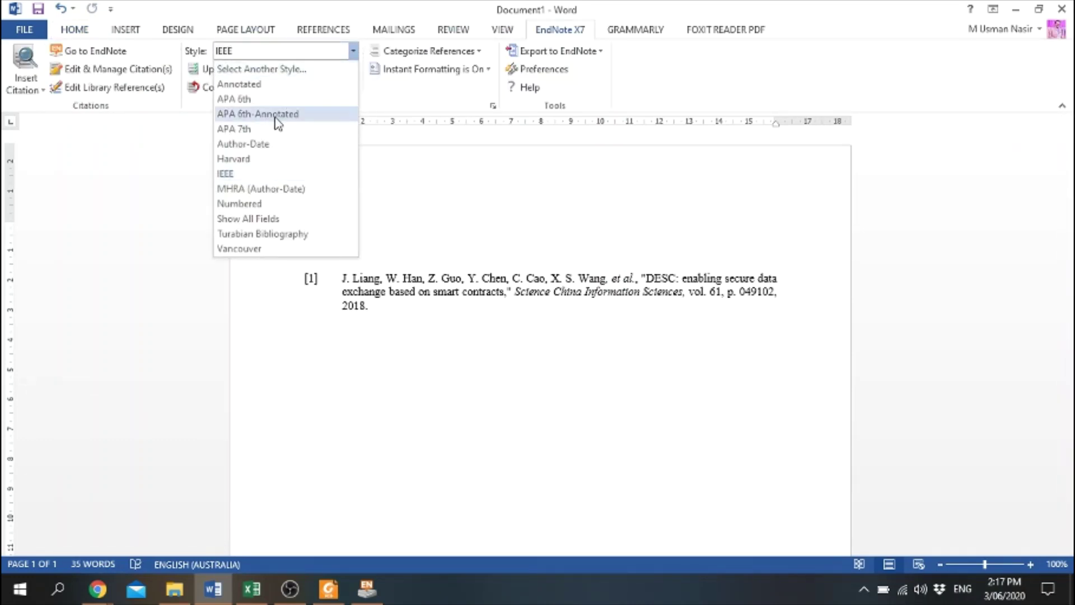
pyautogui.click(249, 103)
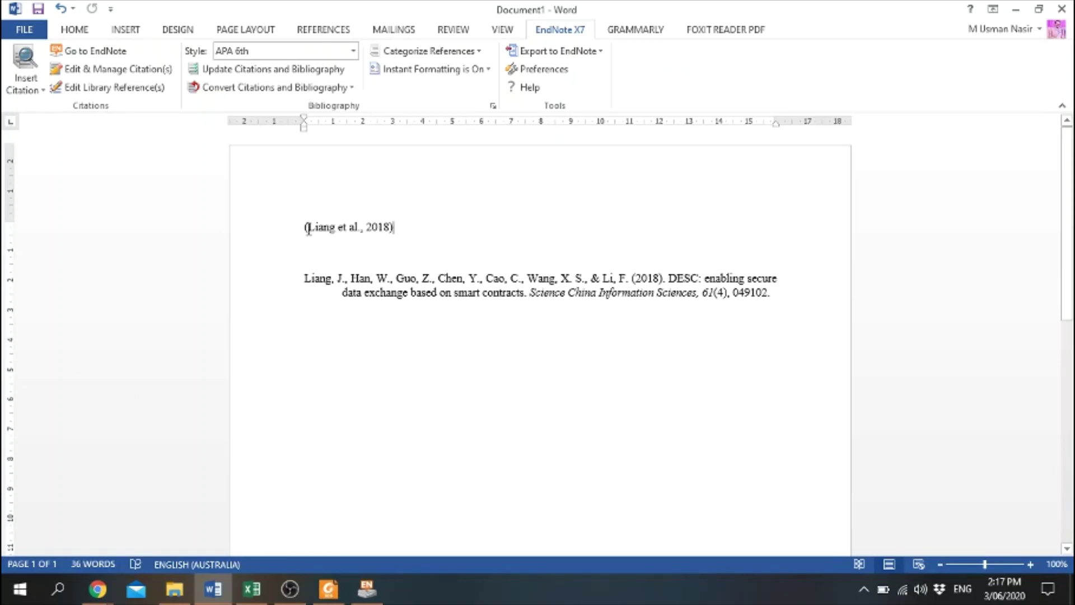
# Examine the author list in the bibliography entry and the in-text citation formatted in APA 6th.
pyautogui.moveTo(302, 278)
pyautogui.mouseDown()
pyautogui.moveTo(538, 271)
pyautogui.moveTo(621, 281)
pyautogui.moveTo(301, 279)
pyautogui.mouseUp()
pyautogui.click(595, 364)
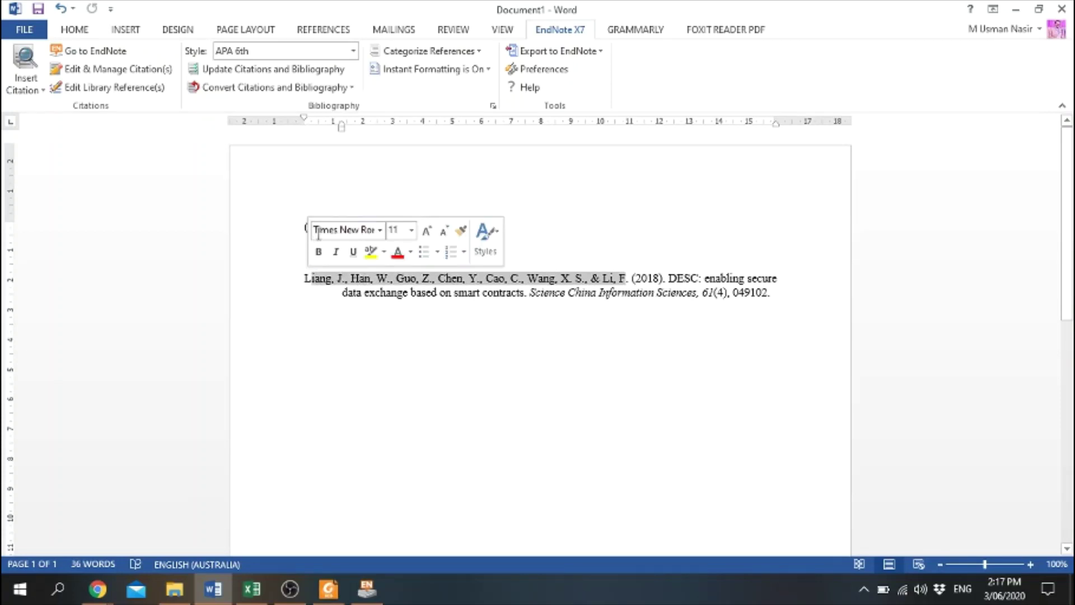
pyautogui.click(592, 293)
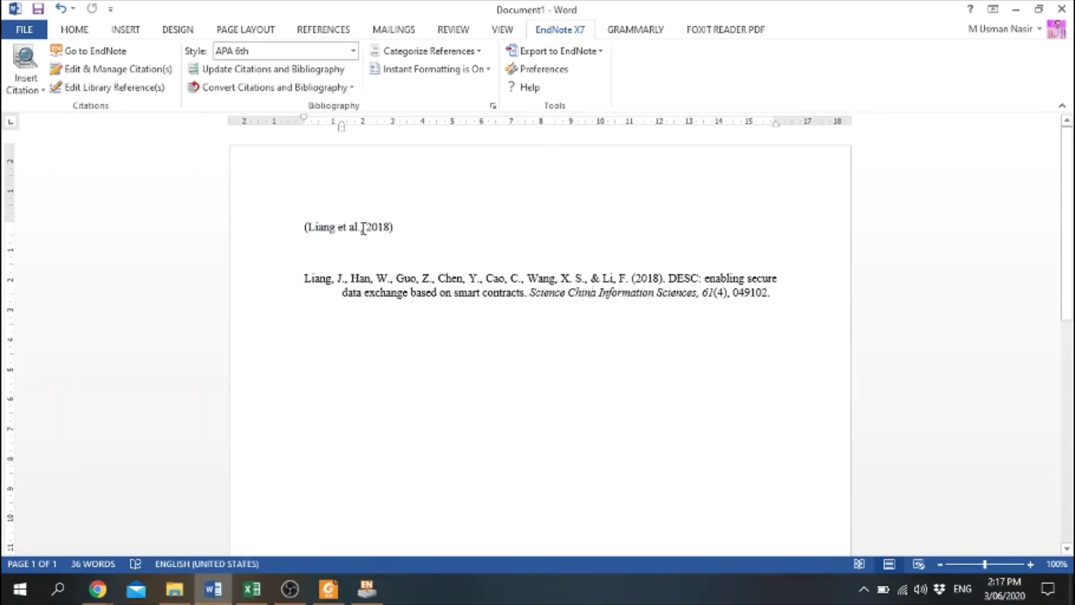
pyautogui.moveTo(388, 226); pyautogui.dragTo(304, 228)
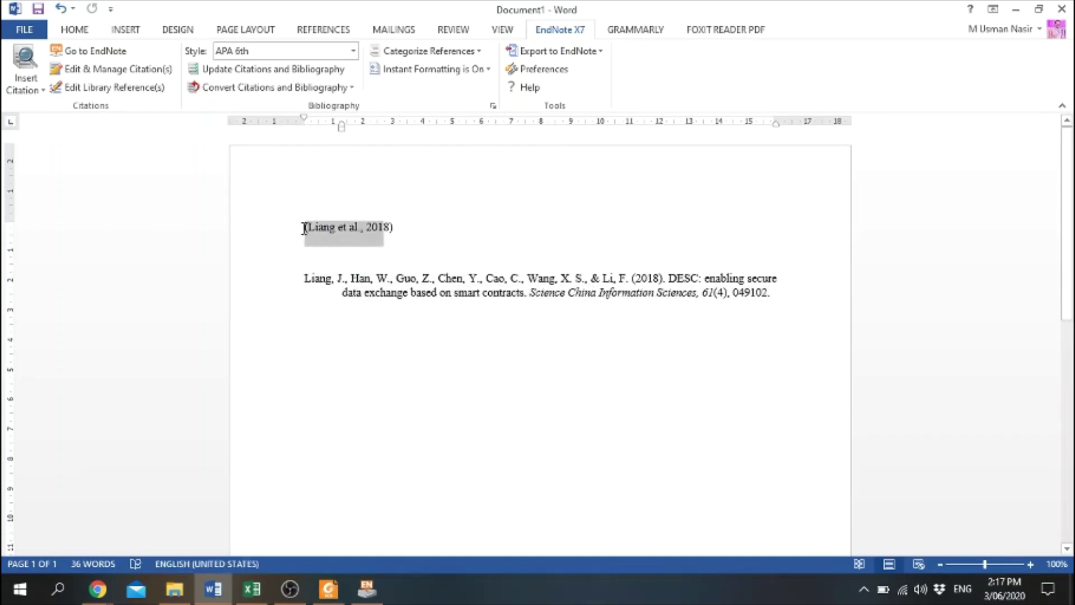
pyautogui.click(367, 364)
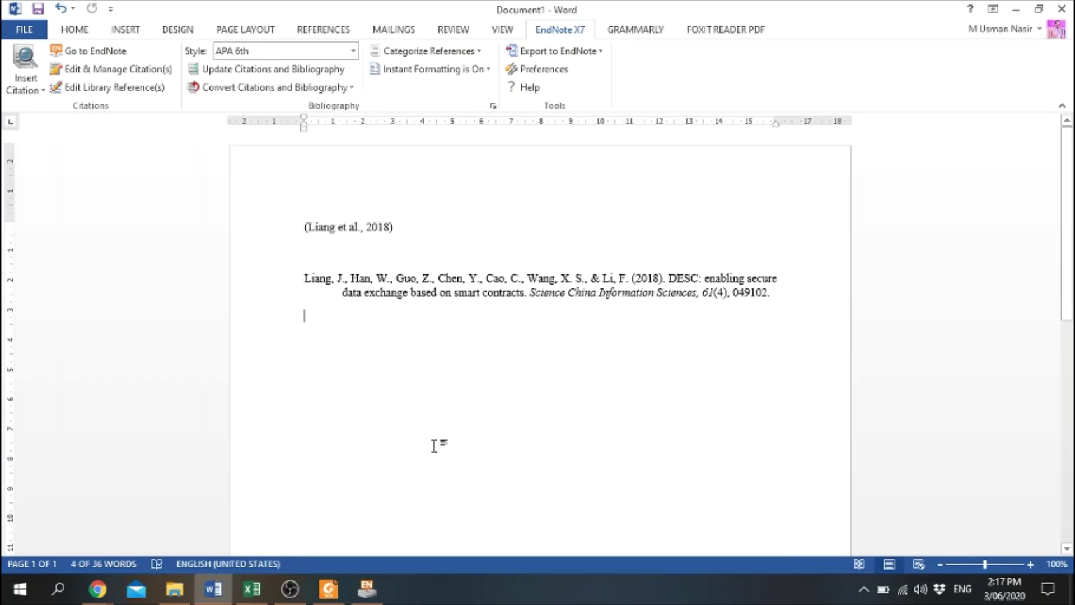
pyautogui.press('Return')
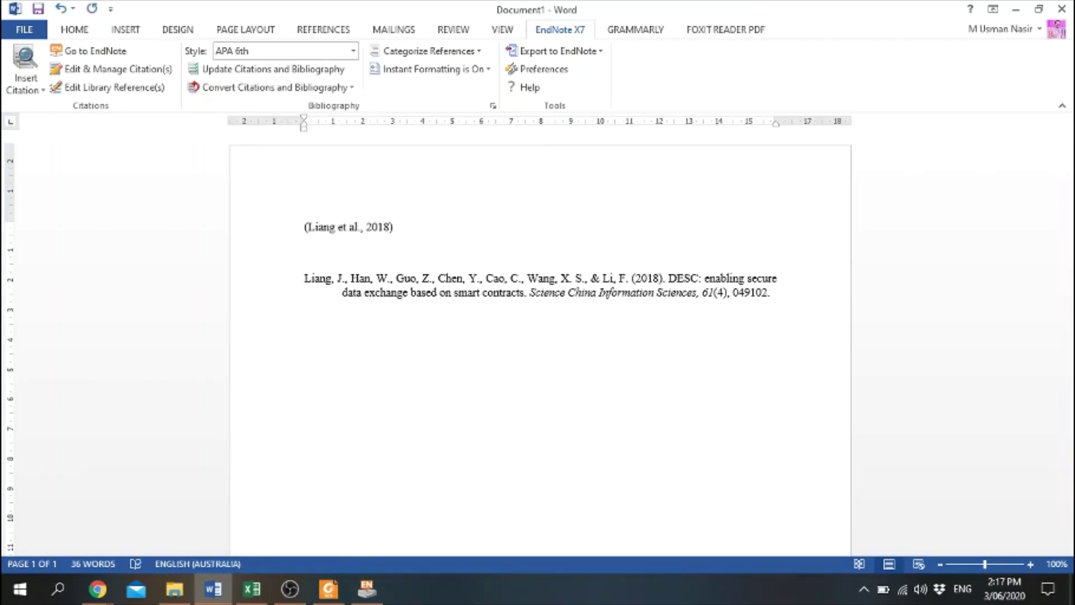
pyautogui.click(267, 231)
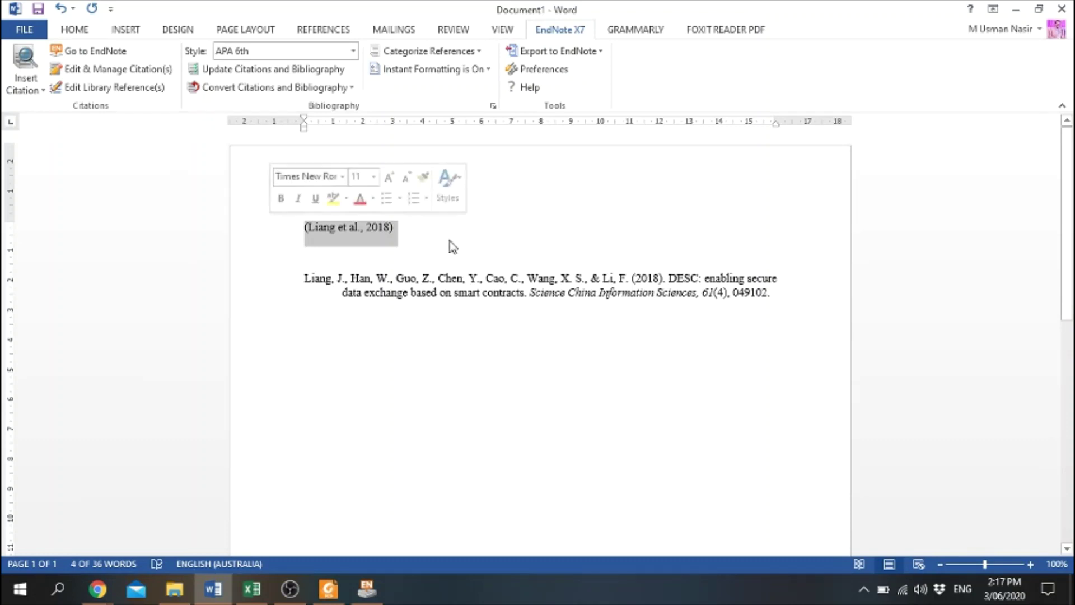
# Write "This research is about the information related to data exchange based on smart contracts" before the in-text citation and close the sentence with a full stop.
pyautogui.click(309, 245)
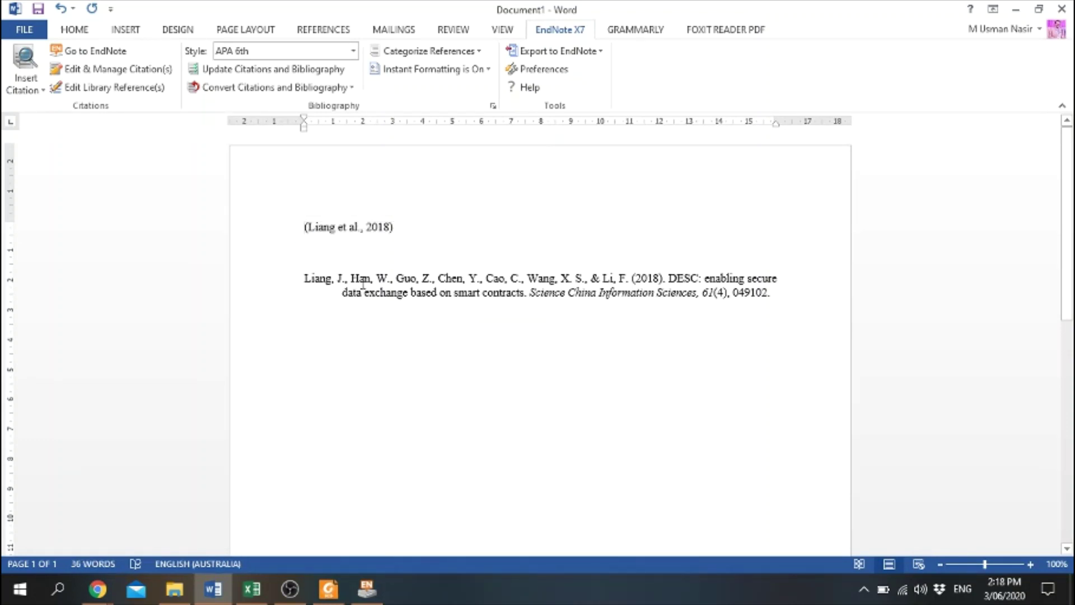
pyautogui.write('This research')
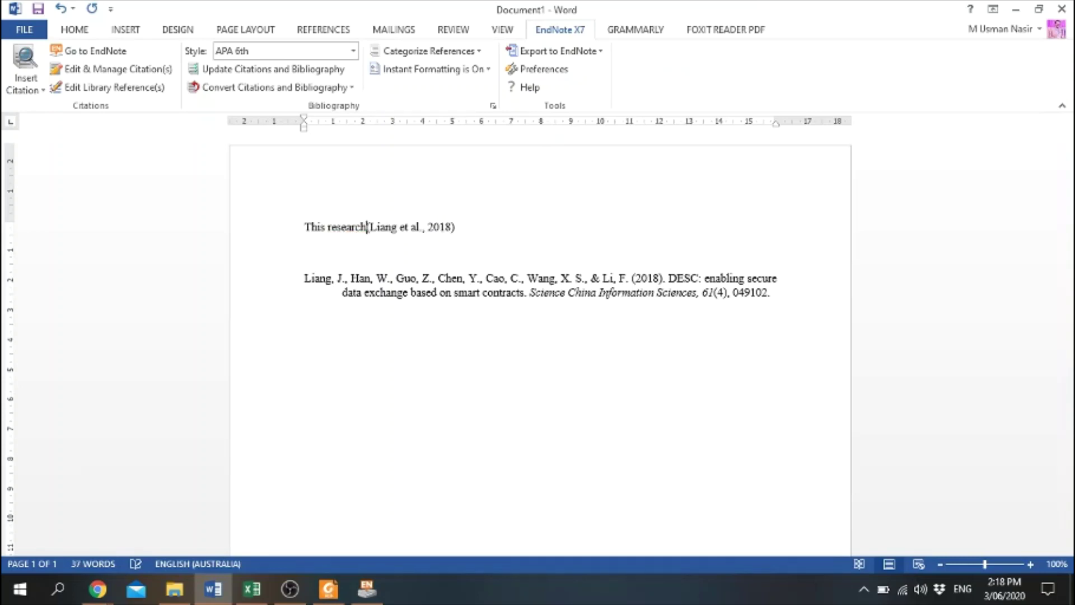
pyautogui.write(' is about the in')
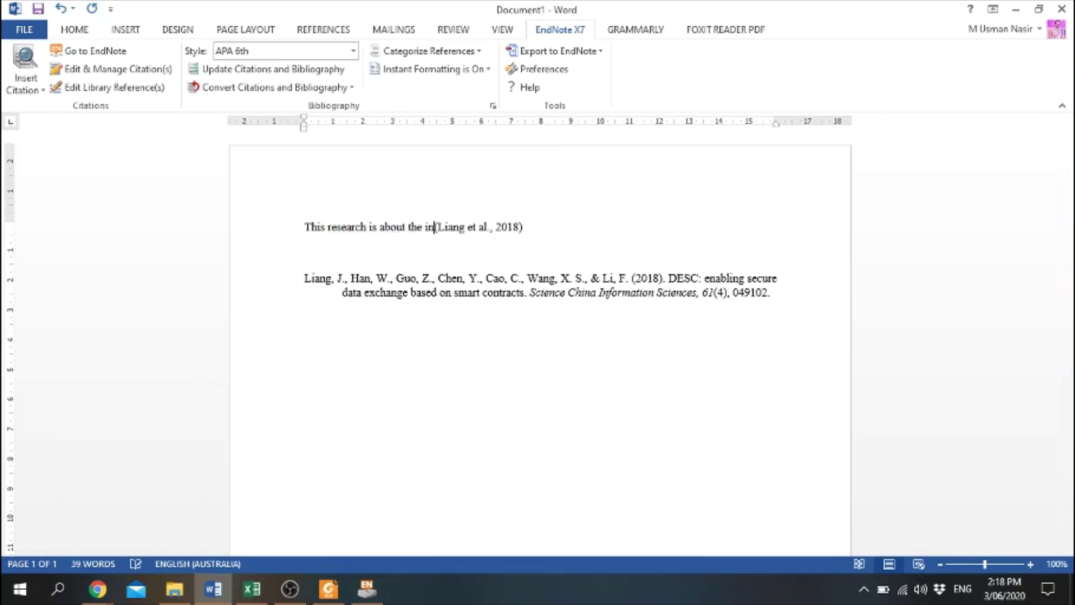
pyautogui.write('formation relation')
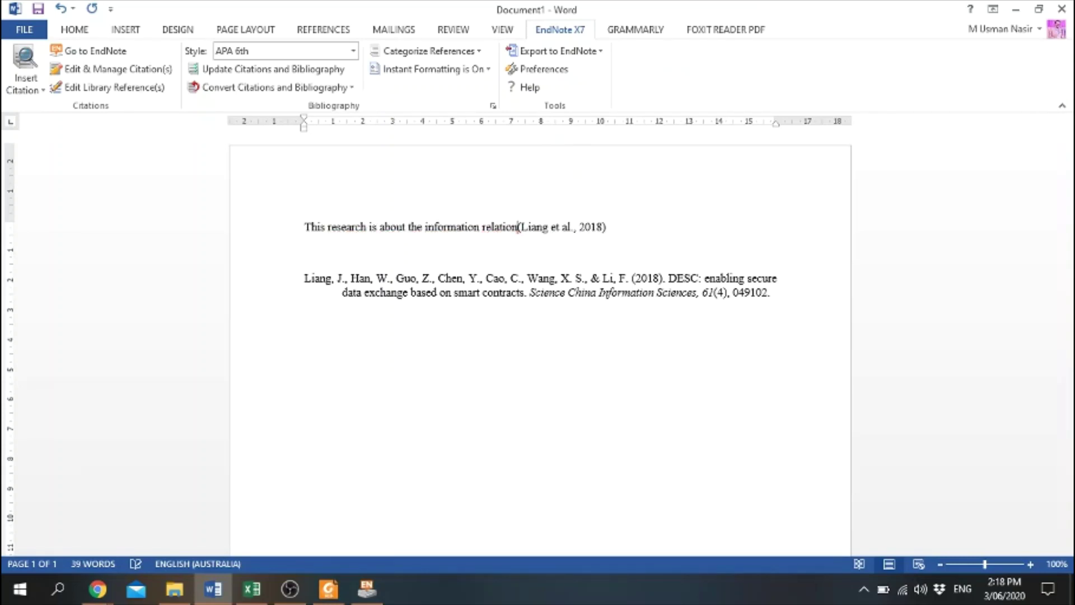
pyautogui.press('BackSpace')
pyautogui.press('BackSpace')
pyautogui.press('BackSpace')
pyautogui.write('ed to da')
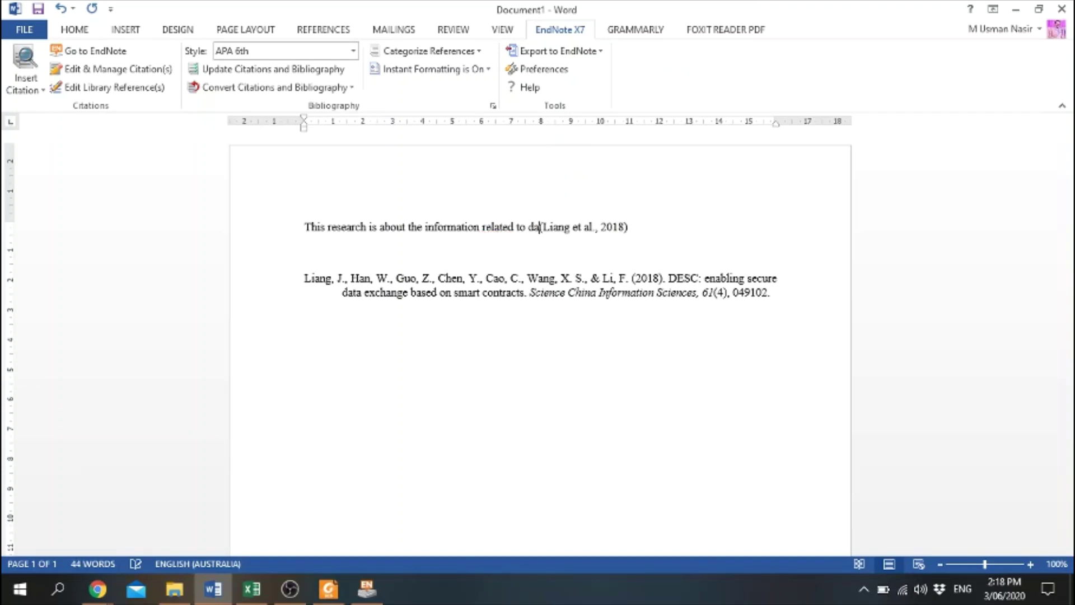
pyautogui.write('ta exchange')
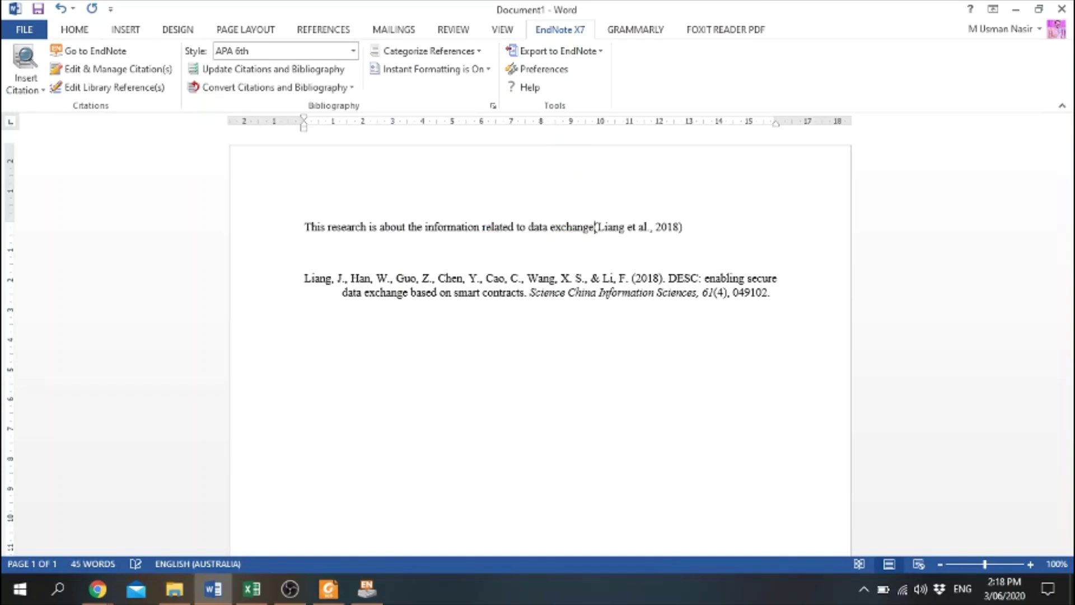
pyautogui.write(' based on smart')
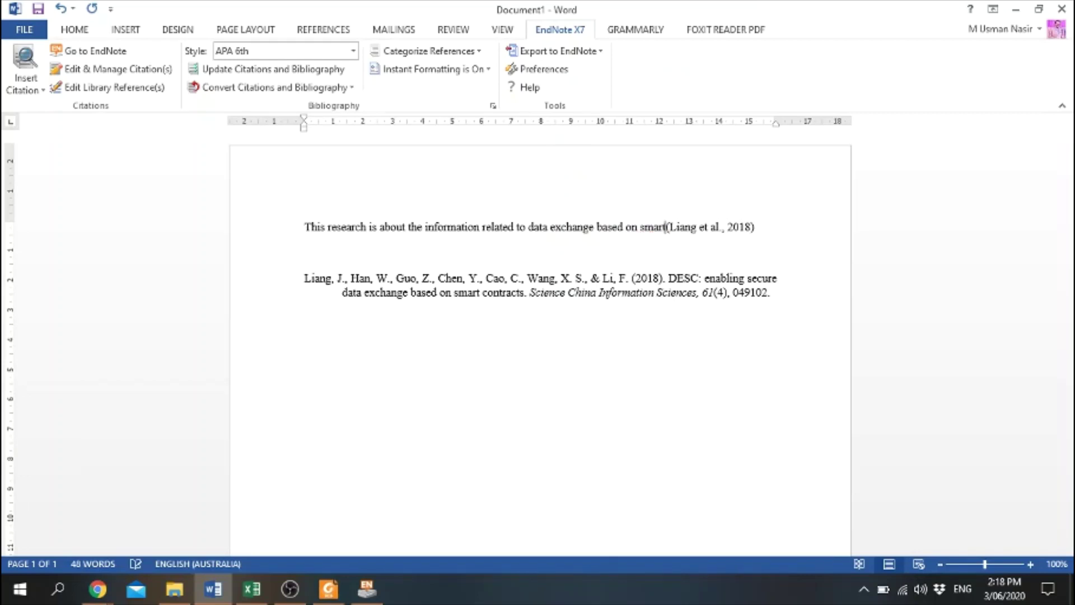
pyautogui.write(' contracts')
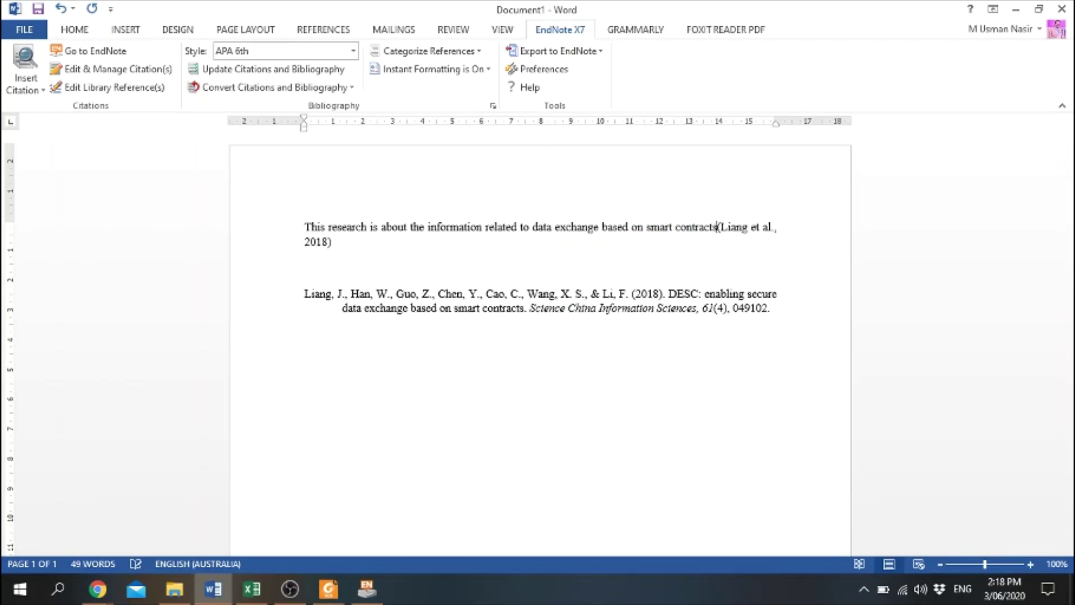
pyautogui.write('.')
pyautogui.press('BackSpace')
pyautogui.press('BackSpace')
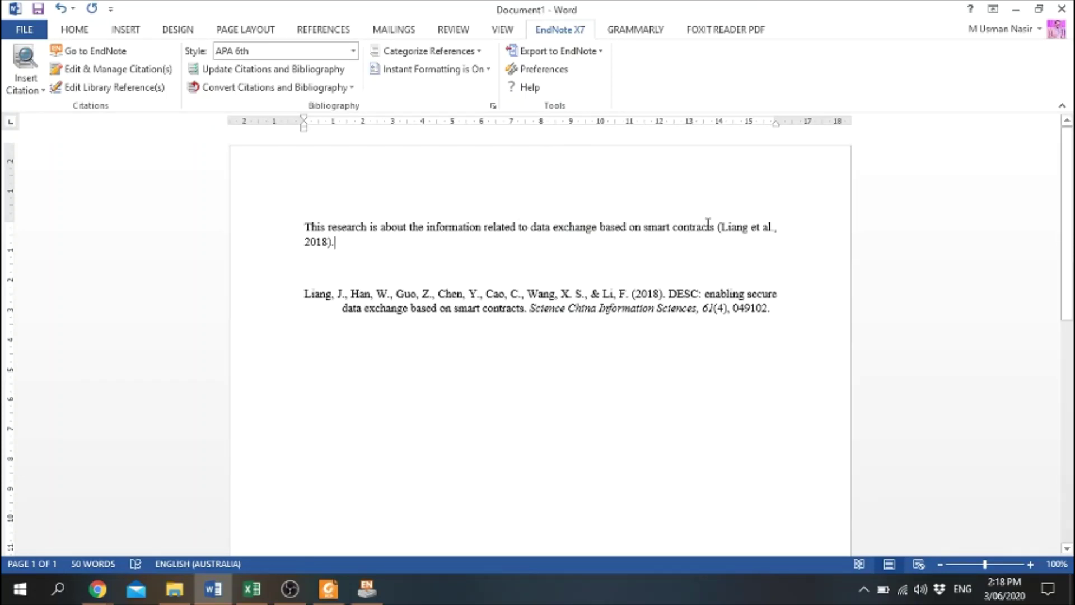
# Highlight the parenthetical citation at the end of the first sentence to review its placement.
pyautogui.moveTo(717, 226); pyautogui.dragTo(741, 237)
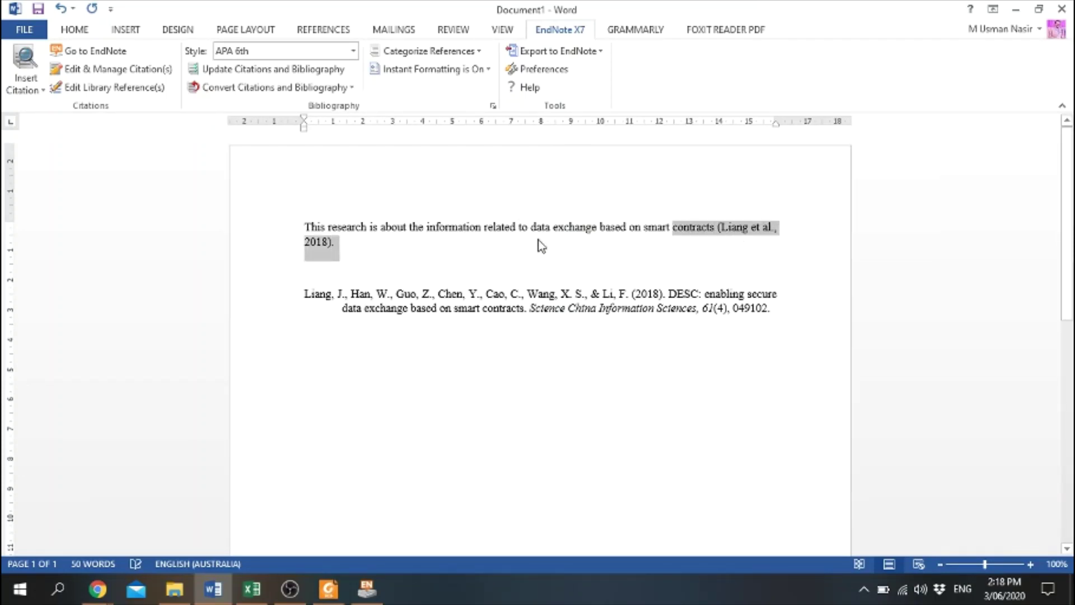
pyautogui.moveTo(378, 251); pyautogui.dragTo(749, 224)
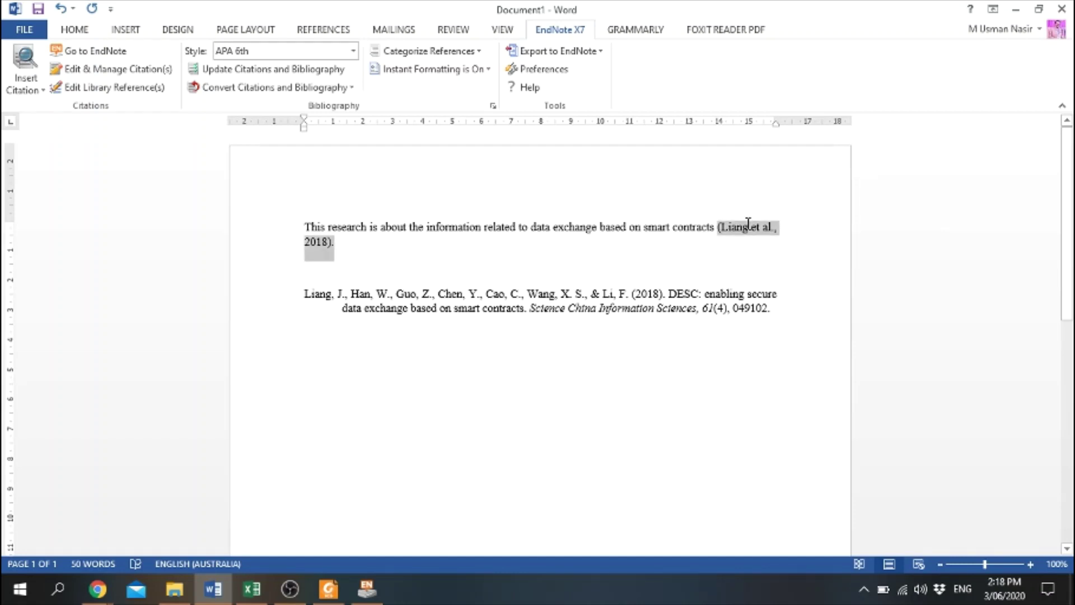
pyautogui.click(569, 255)
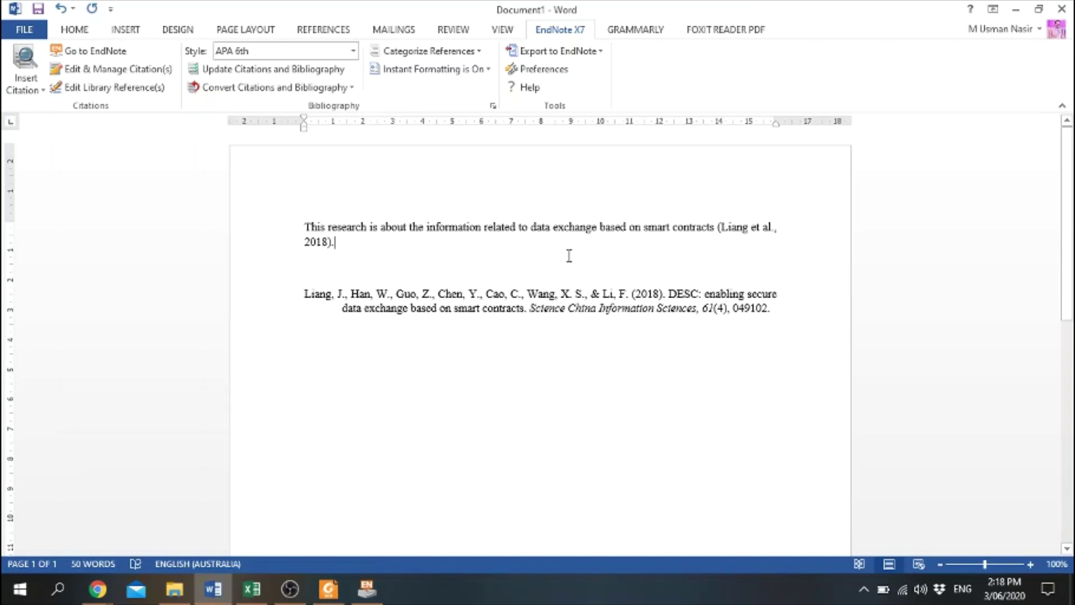
# Add a paragraph opening with the authors and (2018), continuing "explained in this research regarding the implementation of smart contracts for data exchange".
pyautogui.press('Return')
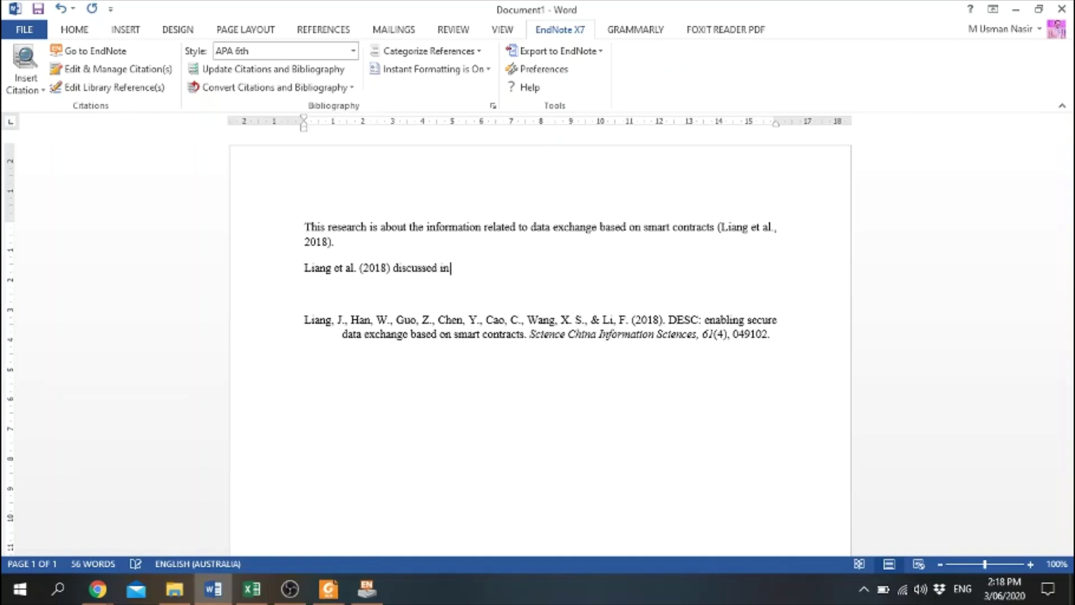
pyautogui.press('BackSpace')
pyautogui.press('BackSpace')
pyautogui.press('BackSpace')
pyautogui.press('BackSpace')
pyautogui.press('BackSpace')
pyautogui.press('BackSpace')
pyautogui.press('BackSpace')
pyautogui.press('BackSpace')
pyautogui.press('BackSpace')
pyautogui.press('BackSpace')
pyautogui.press('BackSpace')
pyautogui.press('BackSpace')
pyautogui.press('BackSpace')
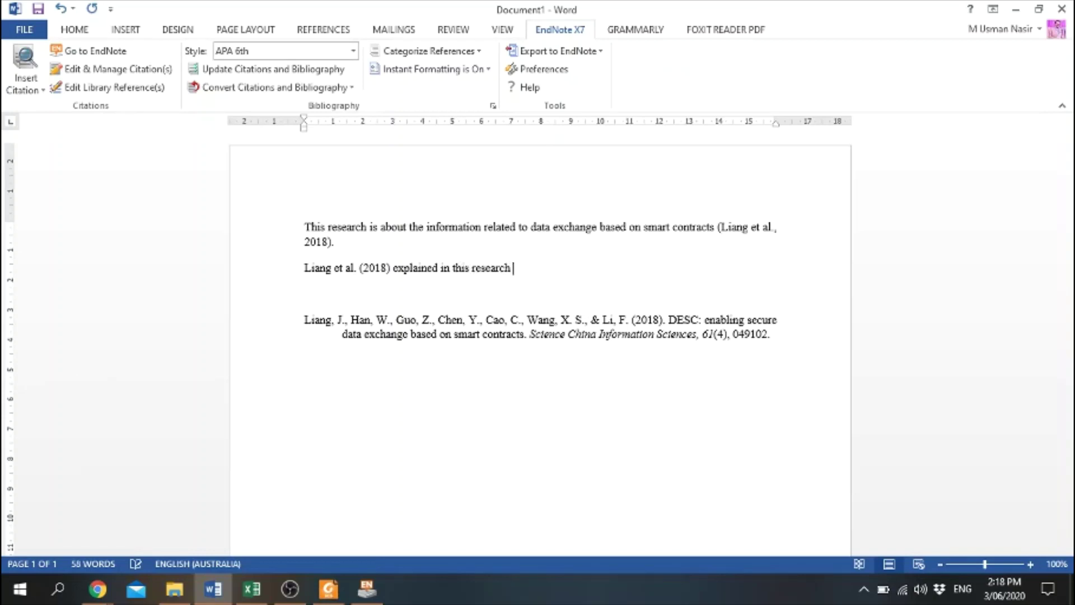
pyautogui.write('ghg the implementation of smart contracts for data')
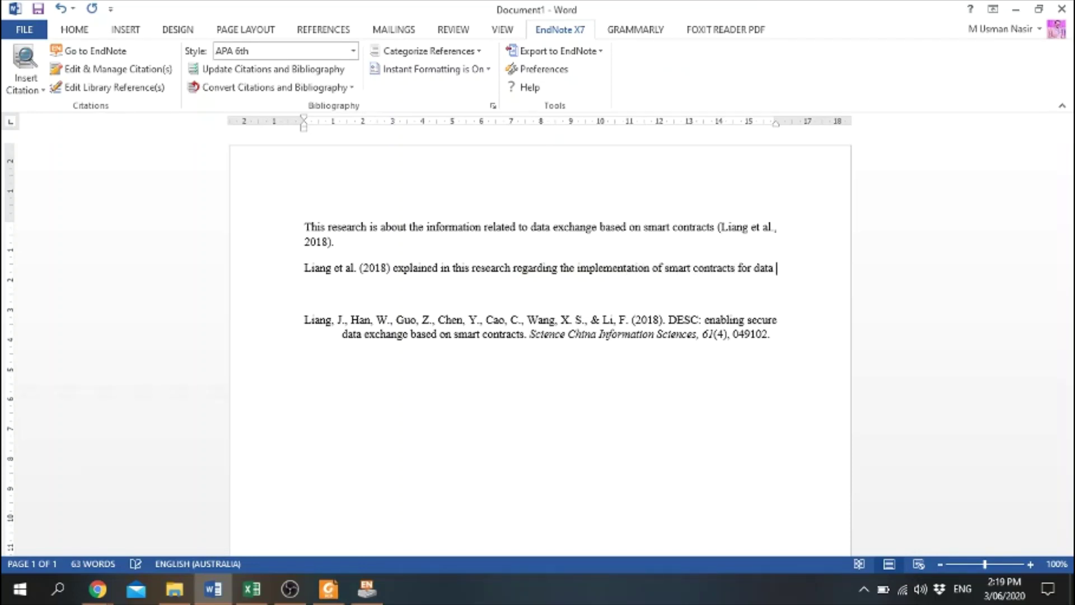
pyautogui.write('exchange')
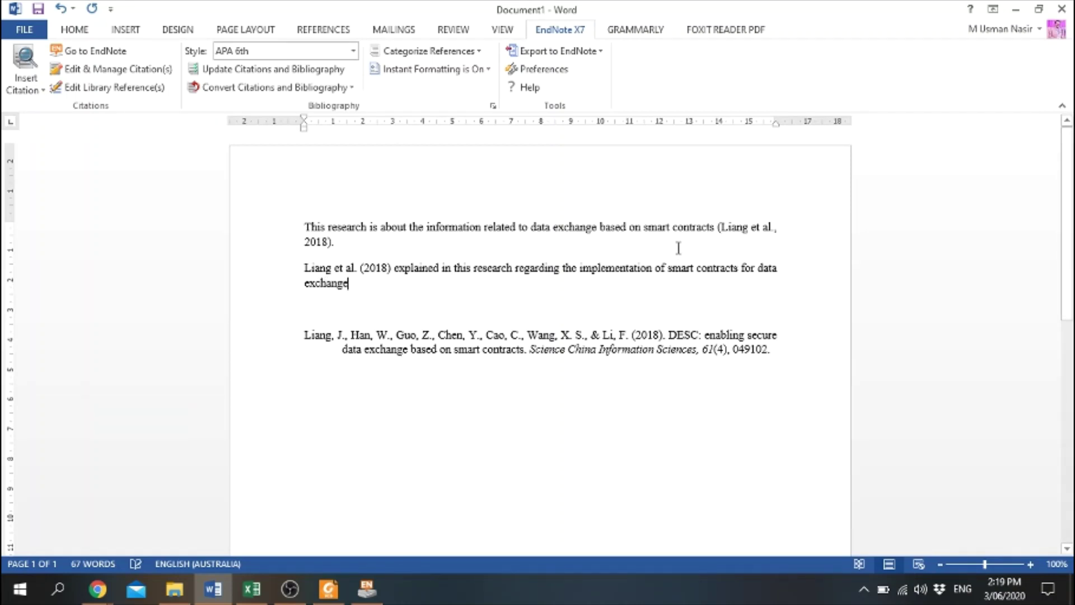
# Compare the parenthetical citation ending the first sentence with the narrative citation opening the second paragraph.
pyautogui.moveTo(718, 226); pyautogui.dragTo(758, 239)
pyautogui.click(651, 257)
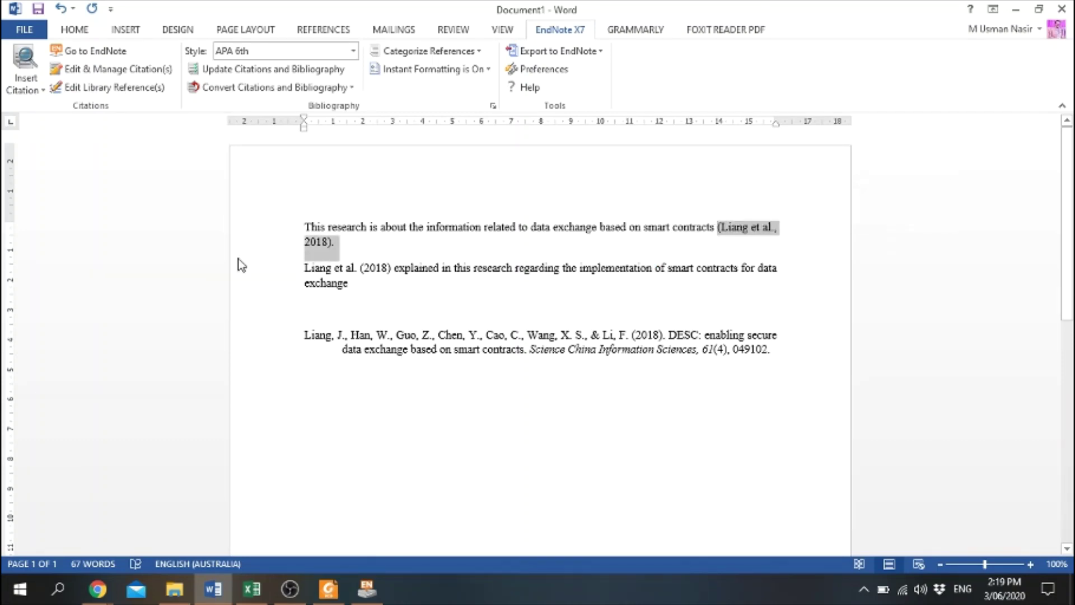
pyautogui.moveTo(352, 285); pyautogui.dragTo(302, 269)
pyautogui.click(375, 284)
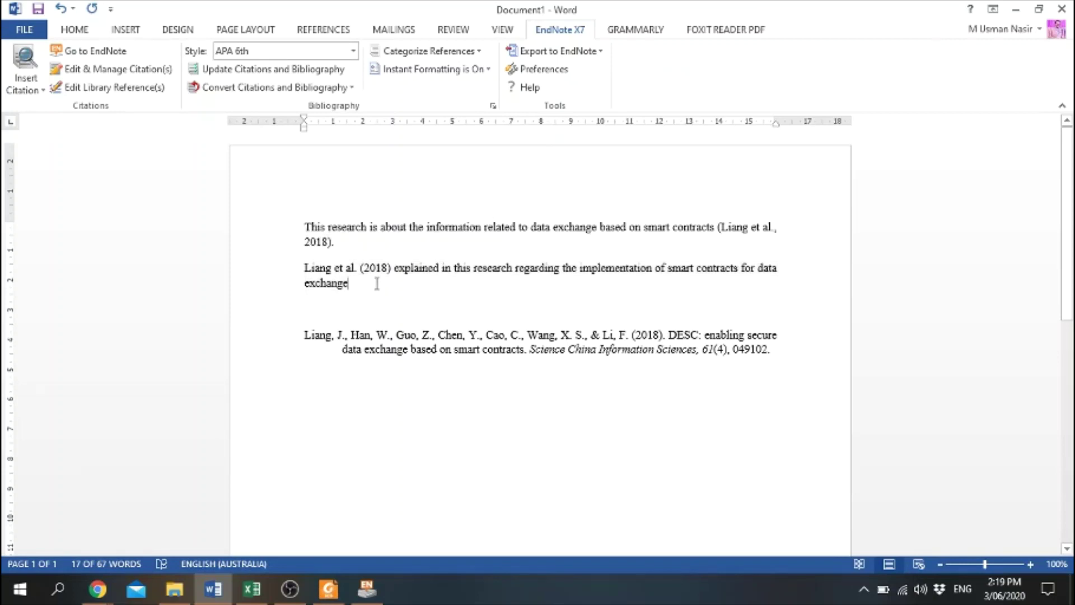
pyautogui.moveTo(349, 284); pyautogui.dragTo(295, 269)
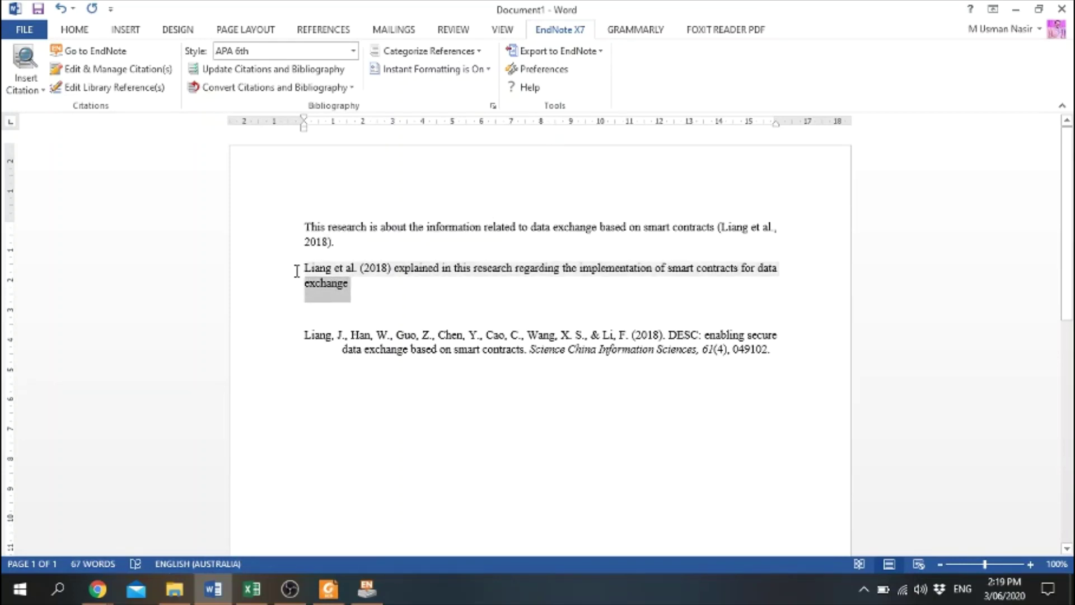
pyautogui.click(442, 429)
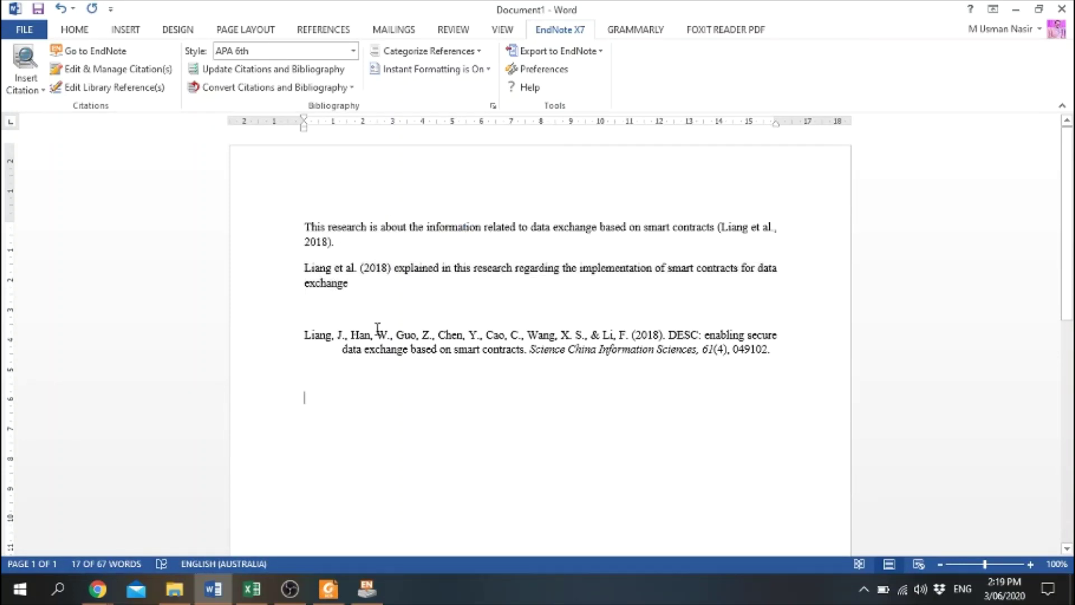
pyautogui.moveTo(360, 283); pyautogui.dragTo(303, 266)
pyautogui.click(382, 289)
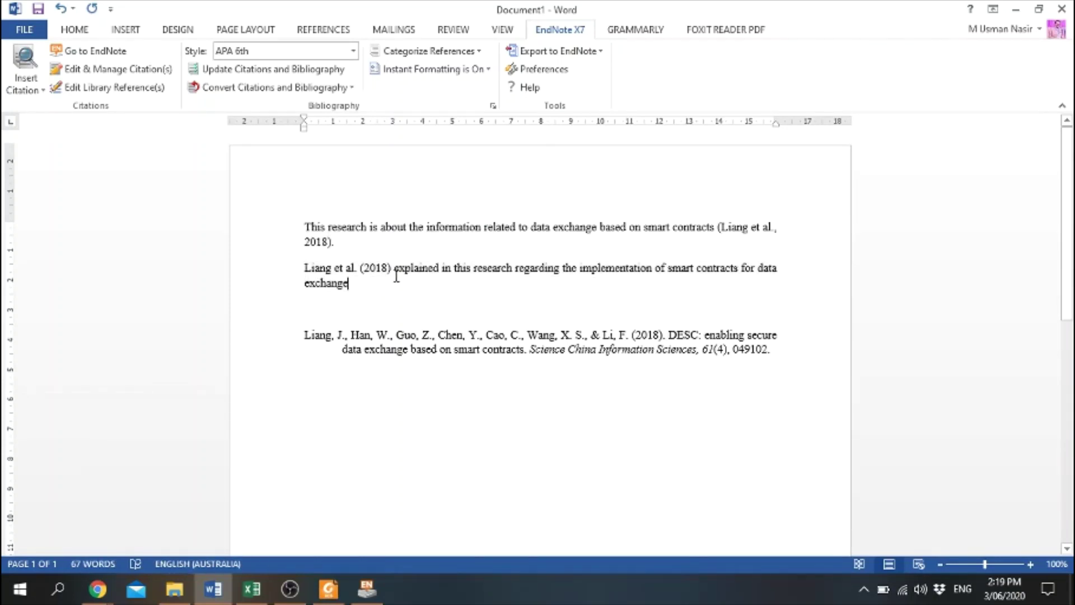
# Review the bibliography entry and set the document's citation style to APA 7th.
pyautogui.moveTo(769, 356); pyautogui.dragTo(303, 334)
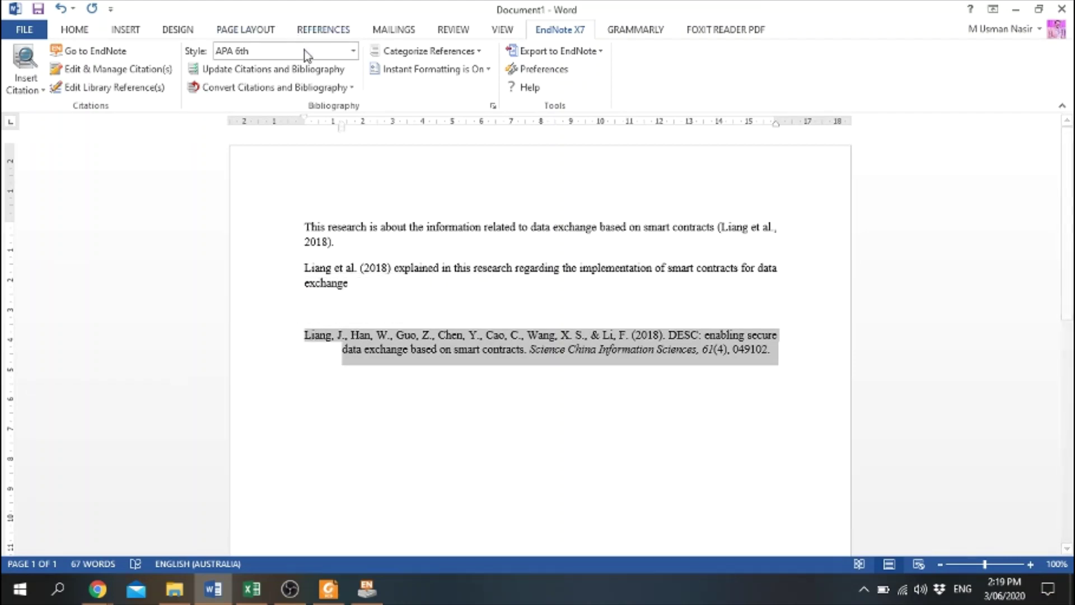
pyautogui.click(354, 51)
pyautogui.click(235, 129)
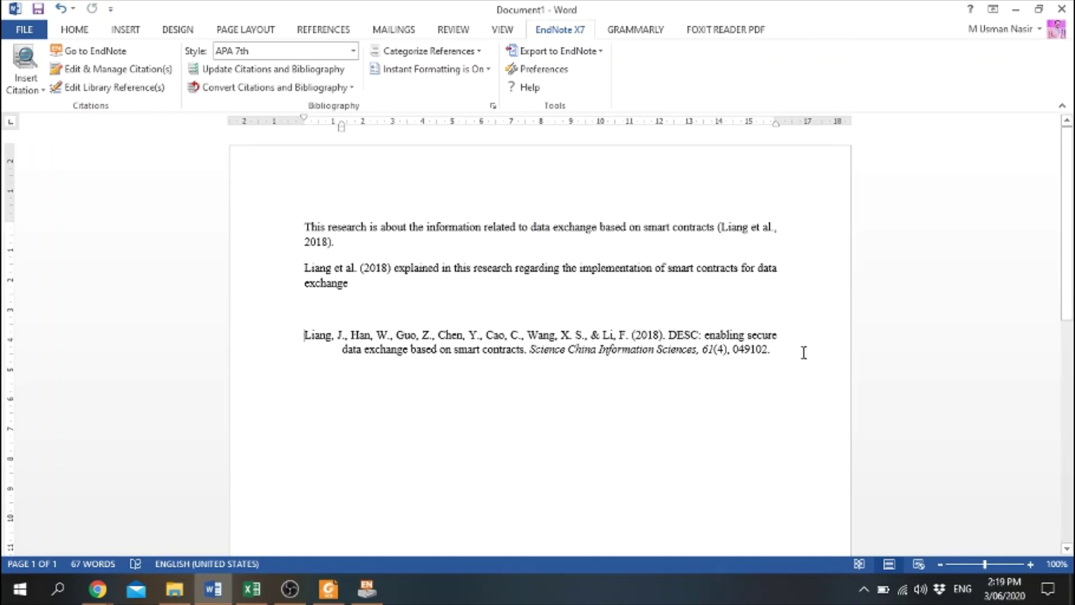
# Review the APA 7th bibliography entry, switch to EndNote to view the reference's preview, and return to Word.
pyautogui.moveTo(804, 353); pyautogui.dragTo(304, 335)
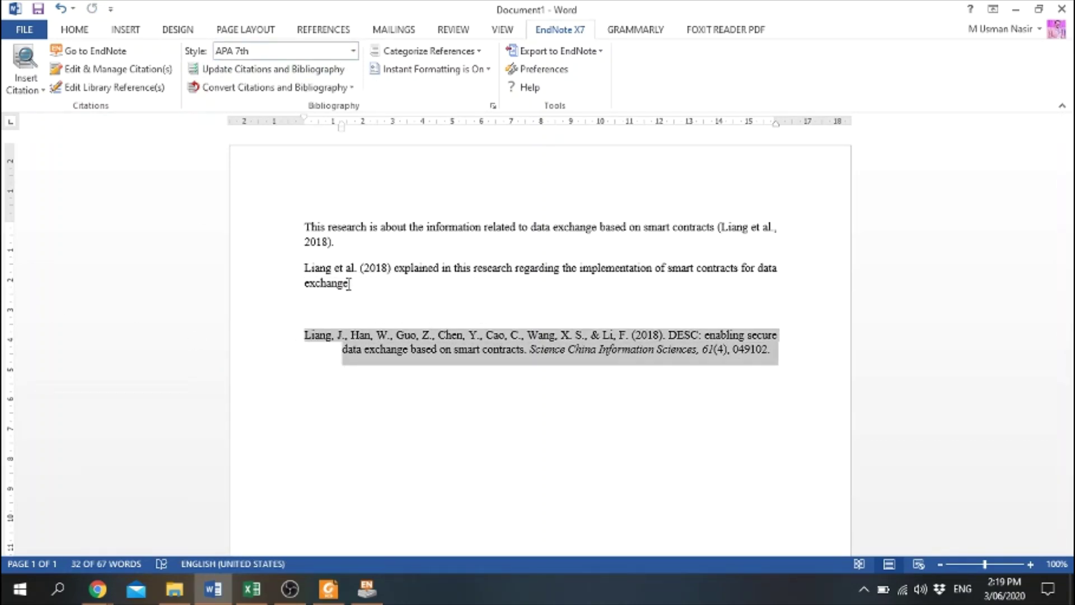
pyautogui.click(367, 591)
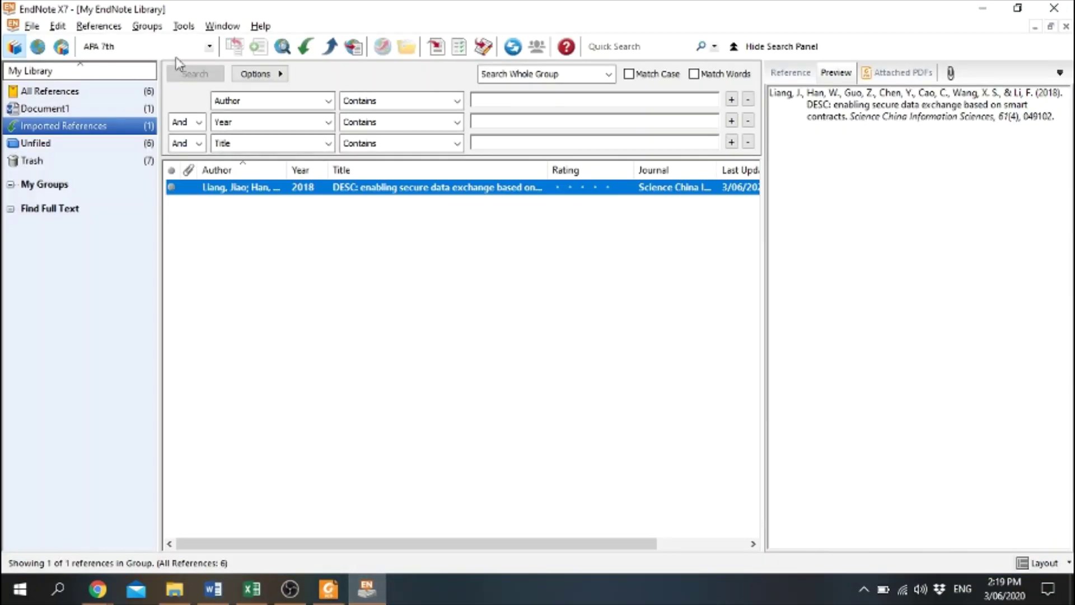
pyautogui.hotkey('alt', 'Tab')
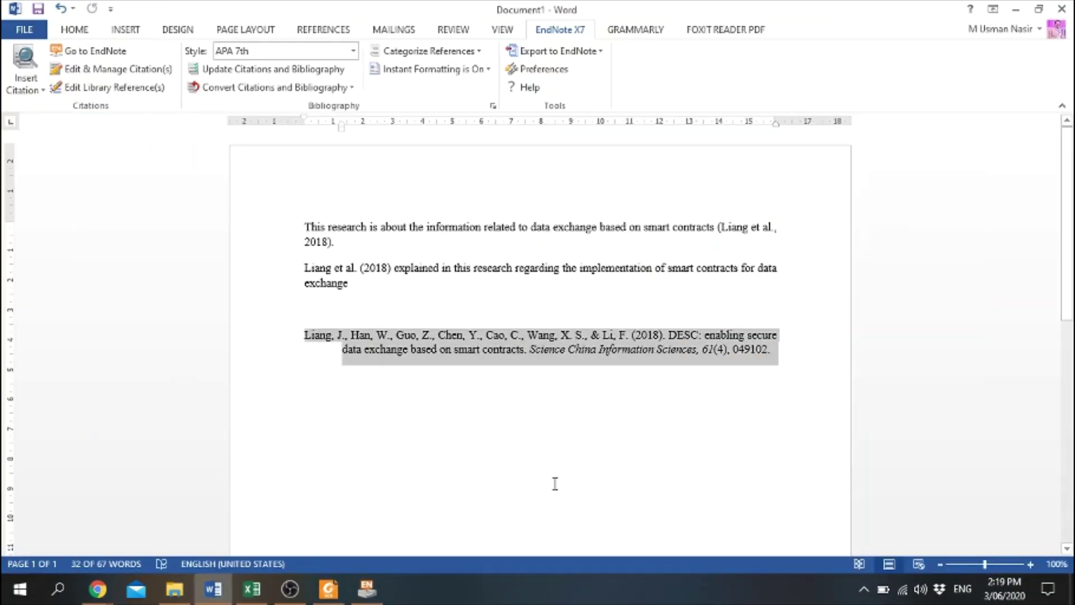
pyautogui.click(754, 430)
pyautogui.click(776, 350)
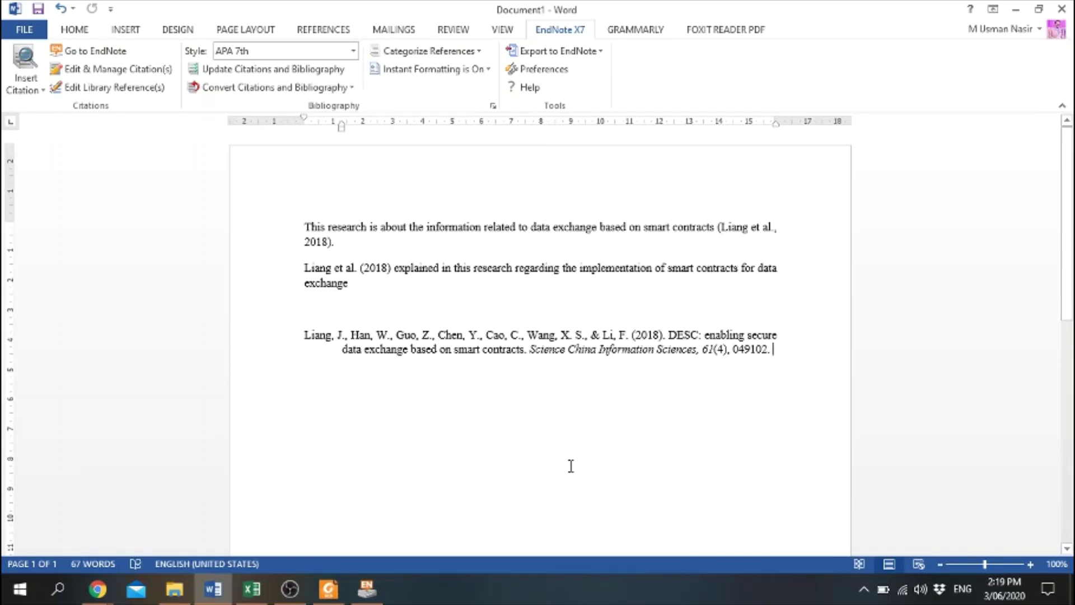
pyautogui.hotkey('alt', 'Tab')
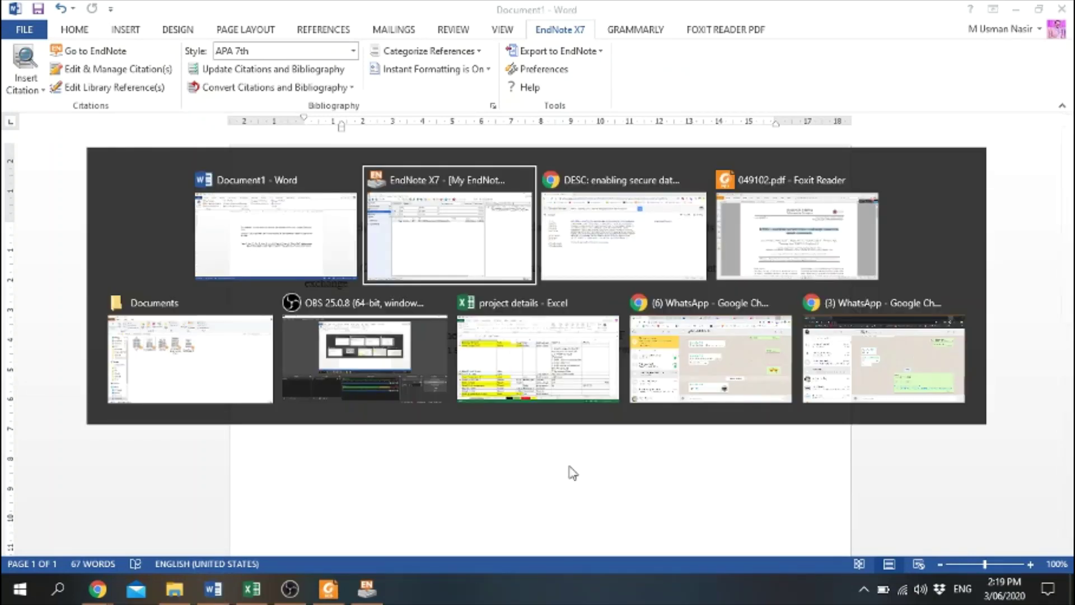
pyautogui.hotkey('alt', 'Tab')
pyautogui.hotkey('alt', 'Tab')
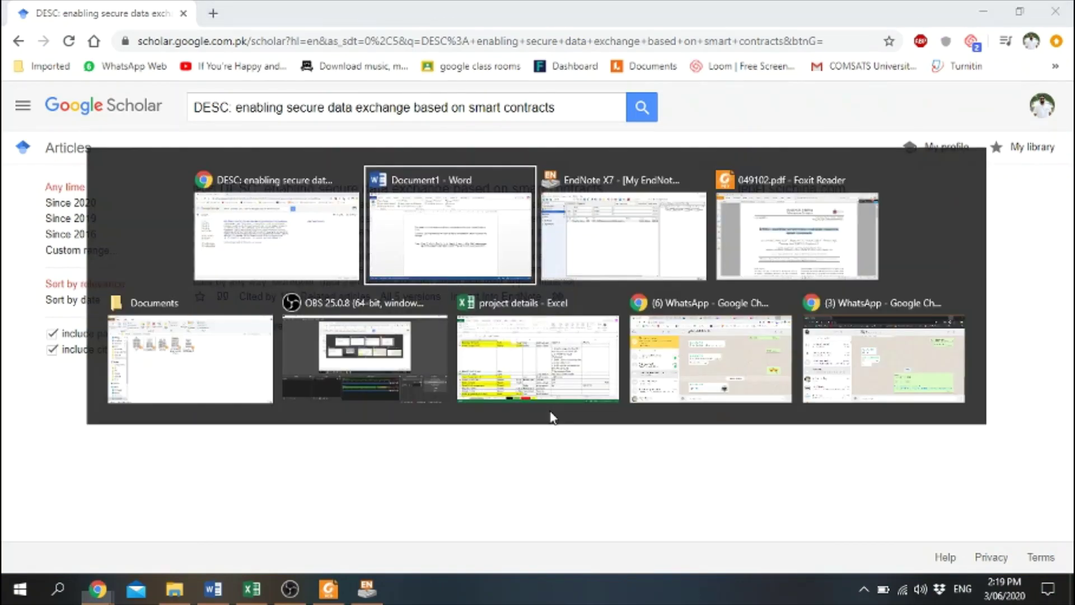
pyautogui.hotkey('alt', 'Tab')
pyautogui.hotkey('alt', 'Tab')
pyautogui.click(777, 324)
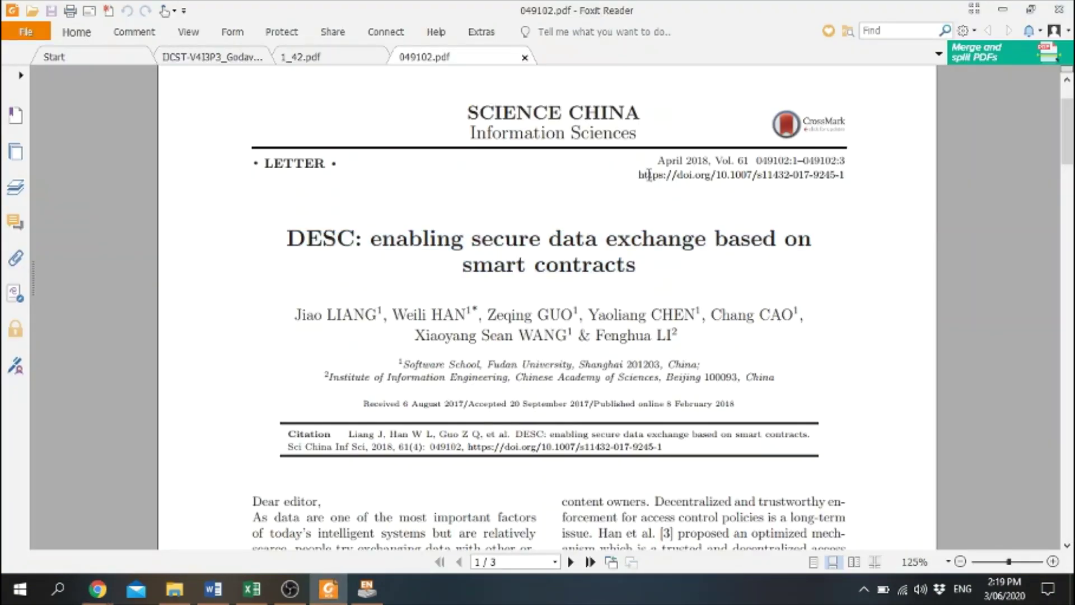
pyautogui.moveTo(648, 174); pyautogui.dragTo(849, 175)
pyautogui.hotkey('ctrl', 'c')
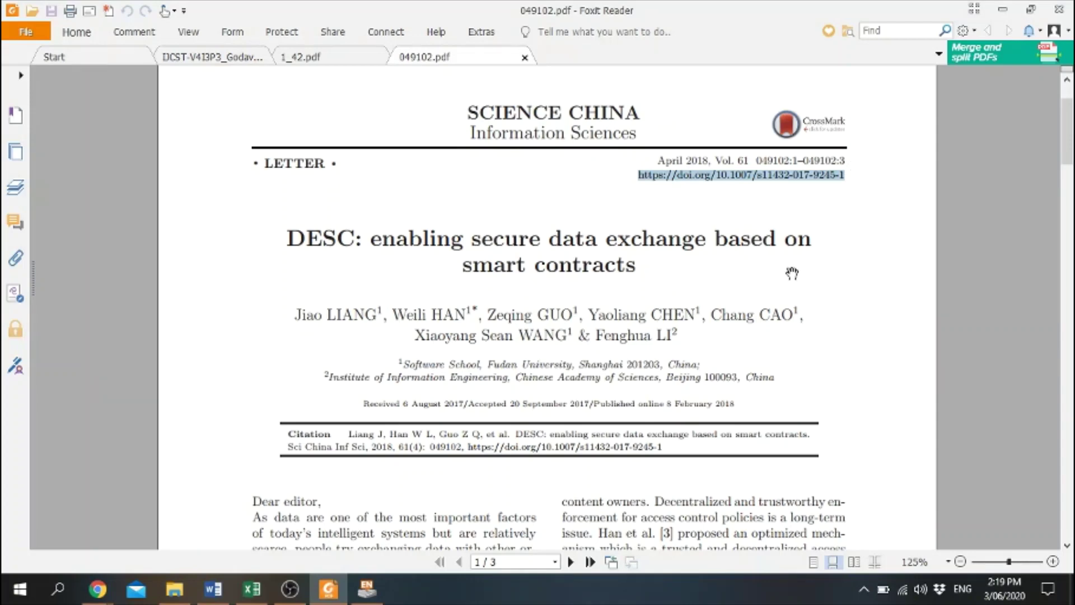
pyautogui.hotkey('alt', 'Tab')
pyautogui.hotkey('alt', 'Tab')
pyautogui.hotkey('alt', 'Tab')
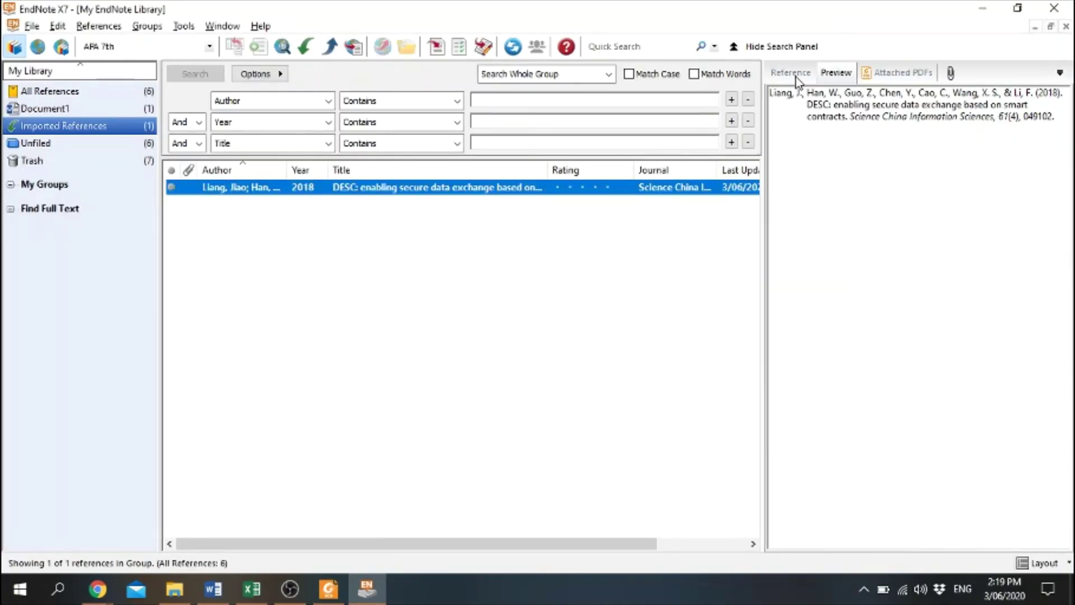
pyautogui.click(794, 75)
pyautogui.scroll(-4, 864, 352)
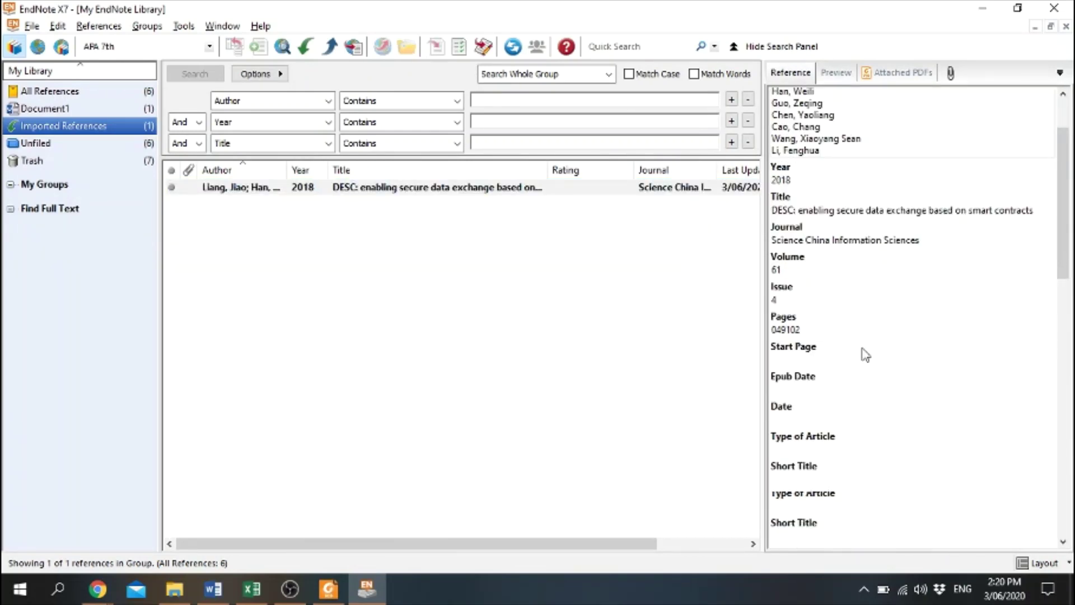
pyautogui.scroll(-1, 787, 392)
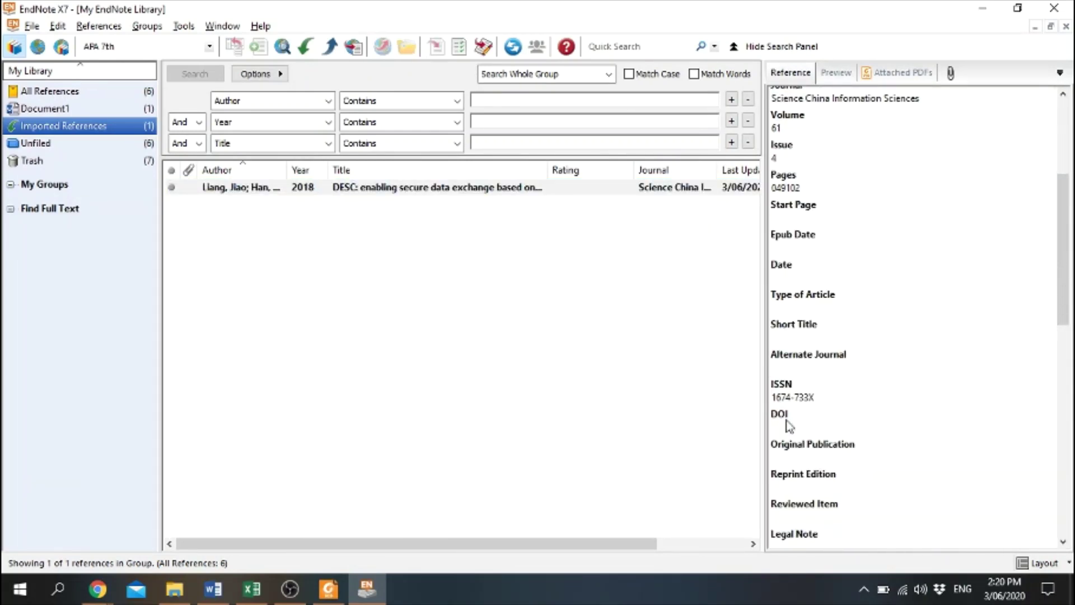
pyautogui.click(790, 429)
pyautogui.hotkey('ctrl', 'v')
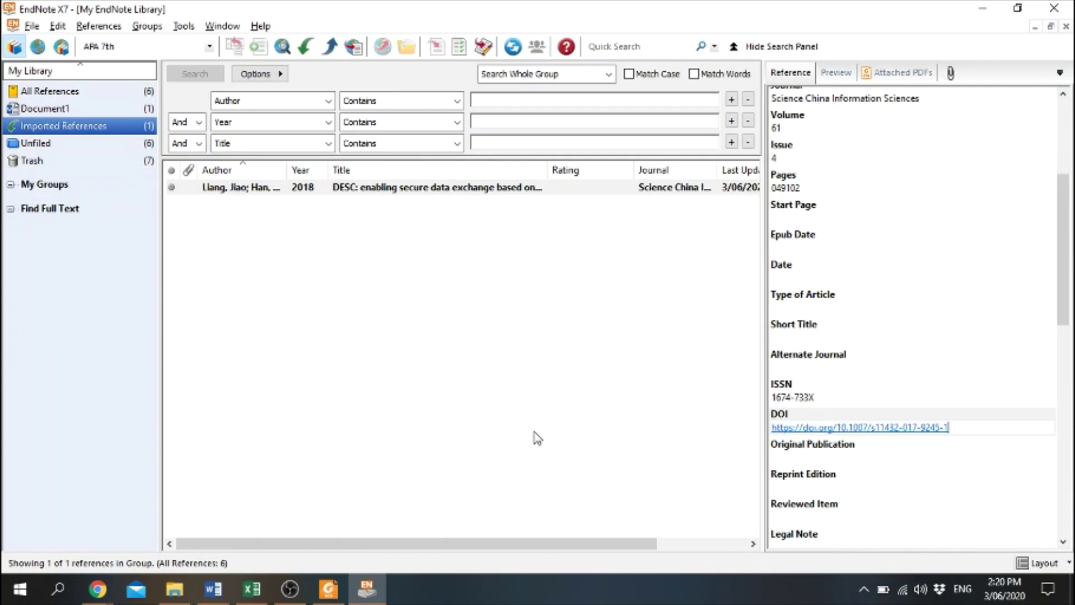
pyautogui.click(516, 404)
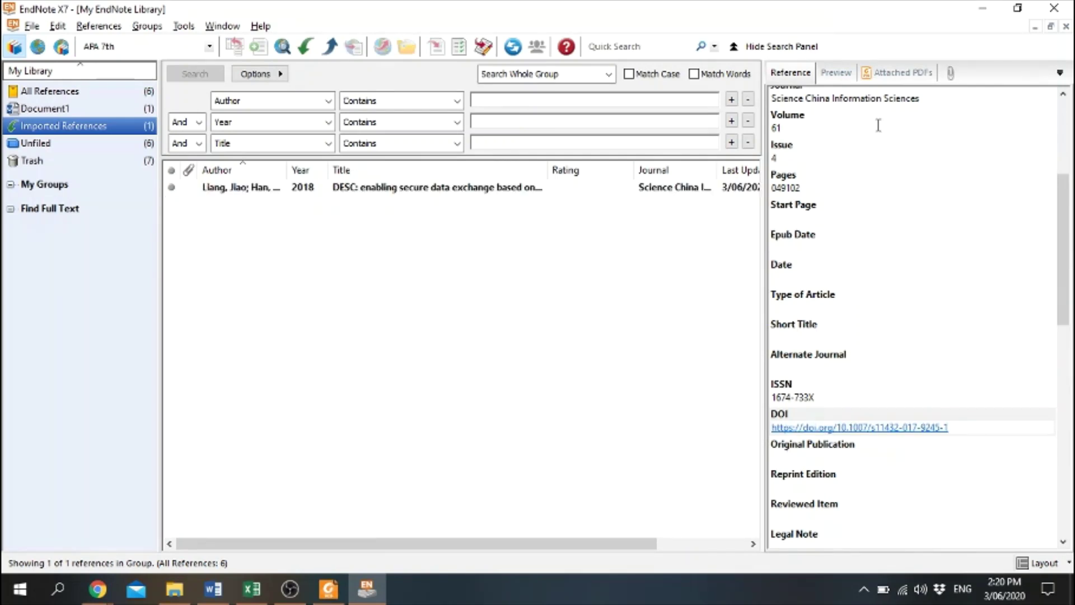
# Return to Word and turn Instant Formatting off and back on to refresh the bibliography.
pyautogui.hotkey('alt', 'Tab')
pyautogui.hotkey('alt', 'Tab')
pyautogui.hotkey('alt', 'Tab')
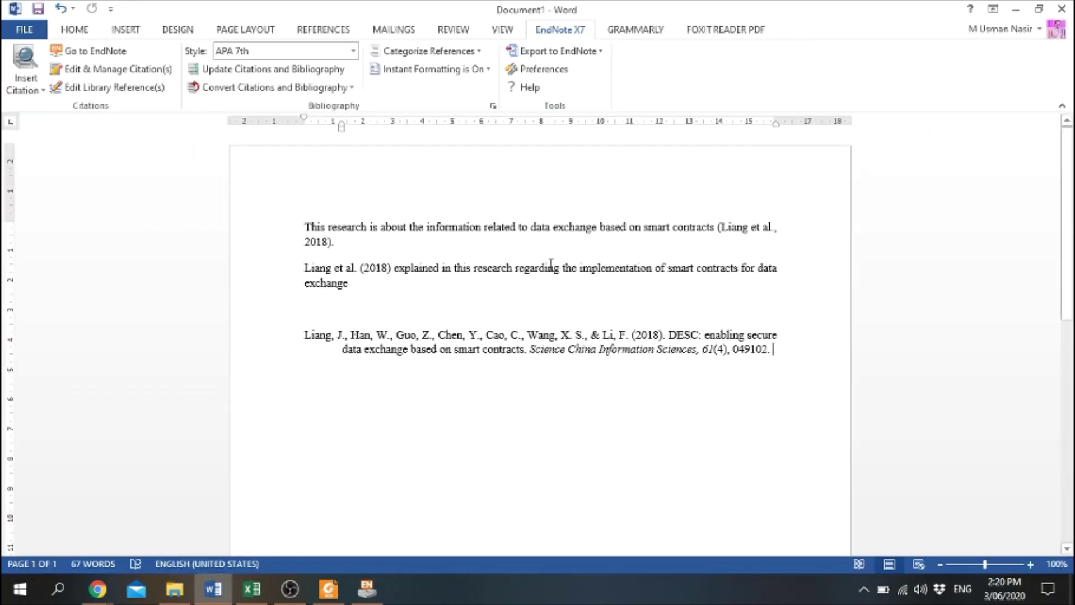
pyautogui.click(455, 72)
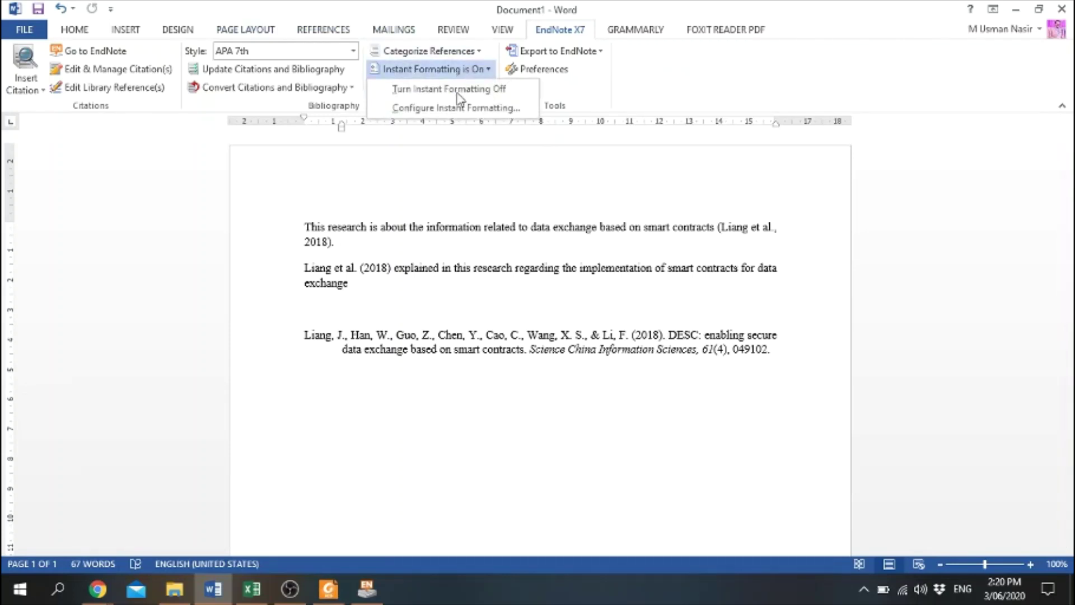
pyautogui.click(458, 91)
pyautogui.click(458, 70)
pyautogui.click(457, 107)
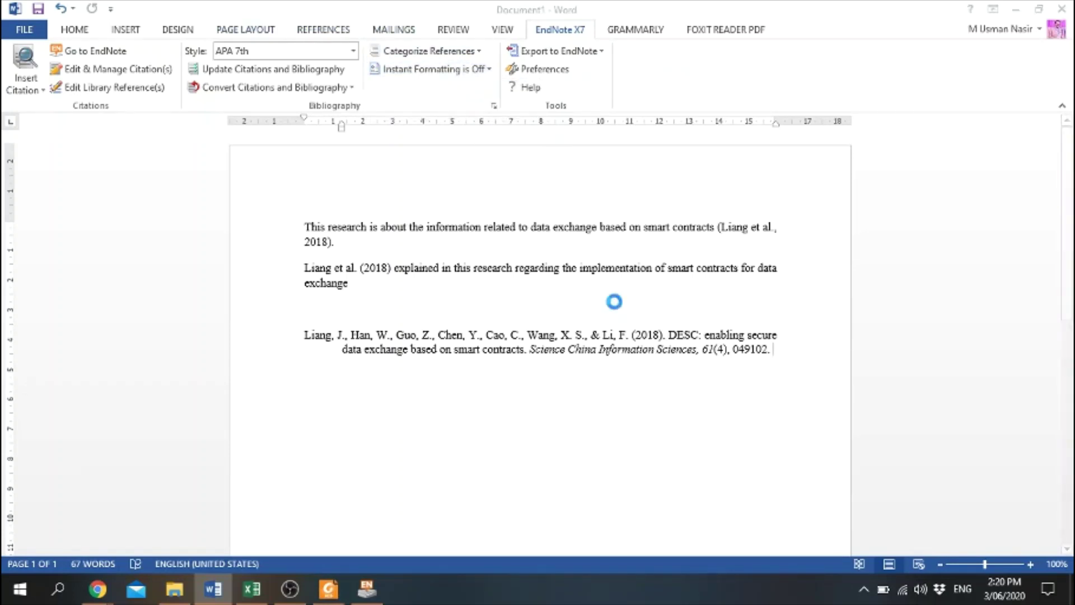
# Review the refreshed bibliography entry, including its DOI link.
pyautogui.moveTo(638, 373); pyautogui.dragTo(284, 334)
pyautogui.click(551, 427)
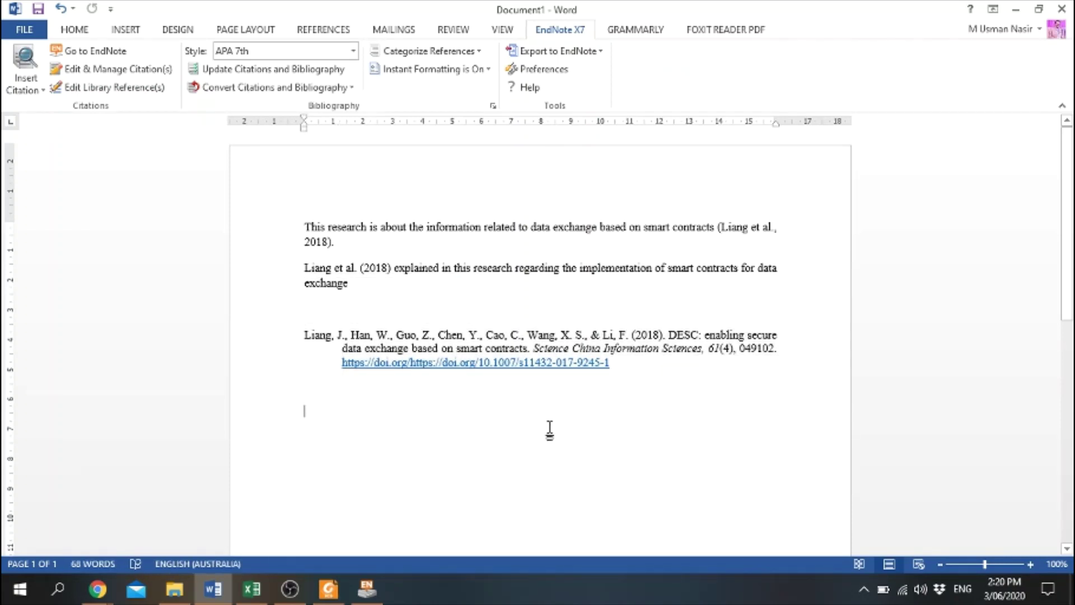
pyautogui.moveTo(623, 364); pyautogui.dragTo(305, 333)
pyautogui.click(303, 451)
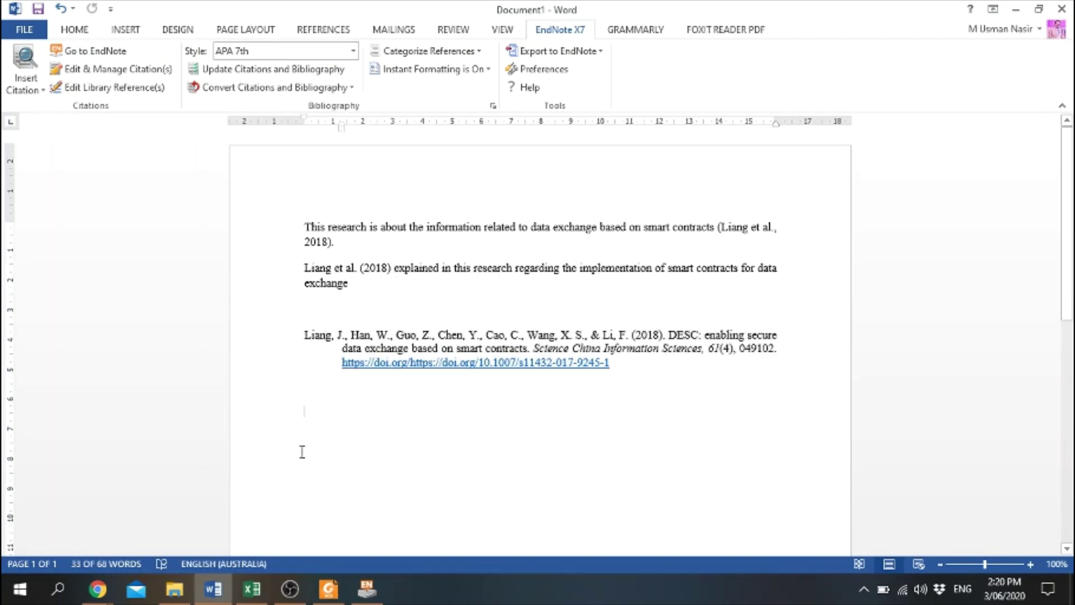
# In Google Scholar, open the DESC paper's PDF link in a new tab, copy its download URL and dismiss the duplicate download dialog.
pyautogui.hotkey('alt', 'Tab')
pyautogui.hotkey('alt', 'Tab')
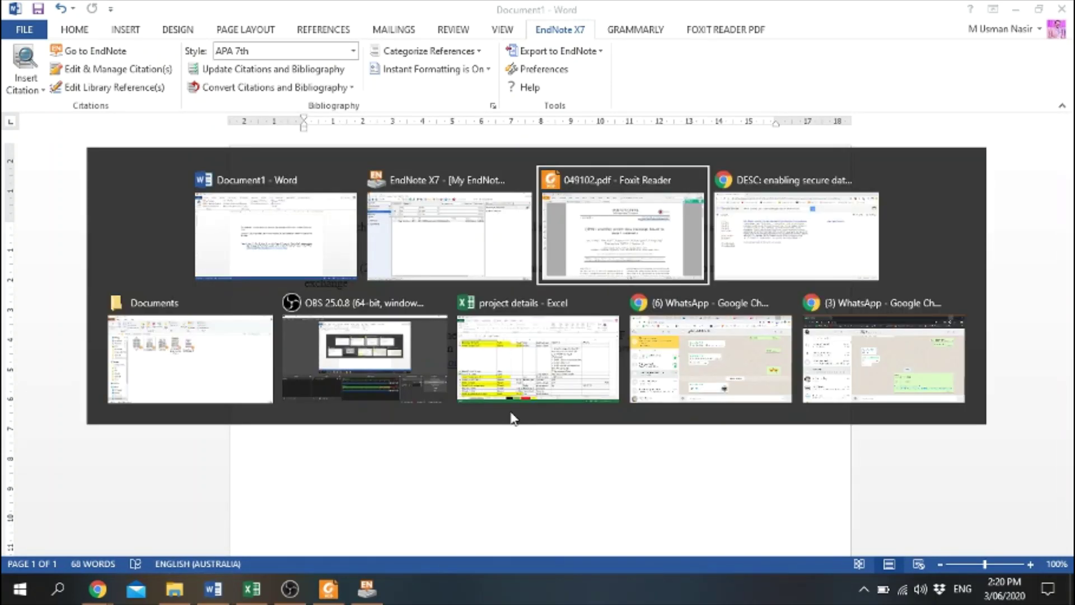
pyautogui.hotkey('alt', 'Tab')
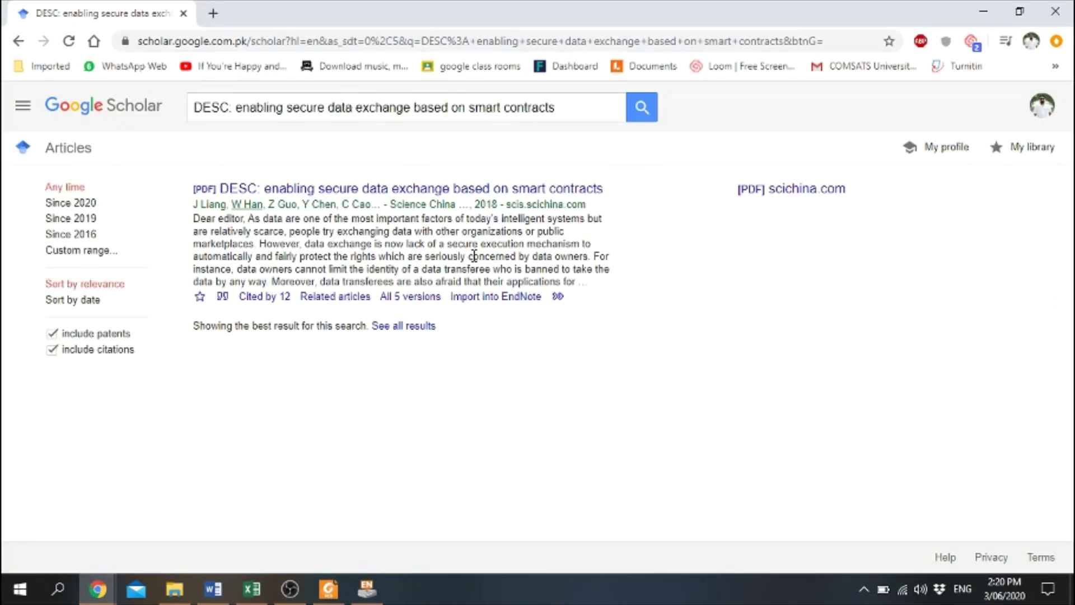
pyautogui.rightClick(468, 195)
pyautogui.click(513, 200)
pyautogui.click(287, 15)
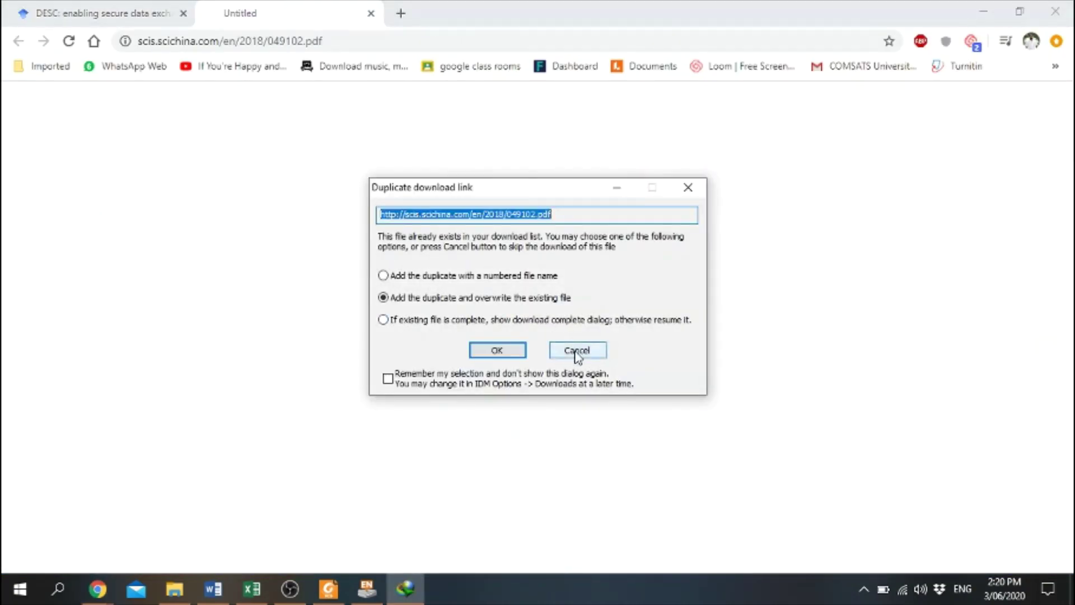
pyautogui.rightClick(547, 218)
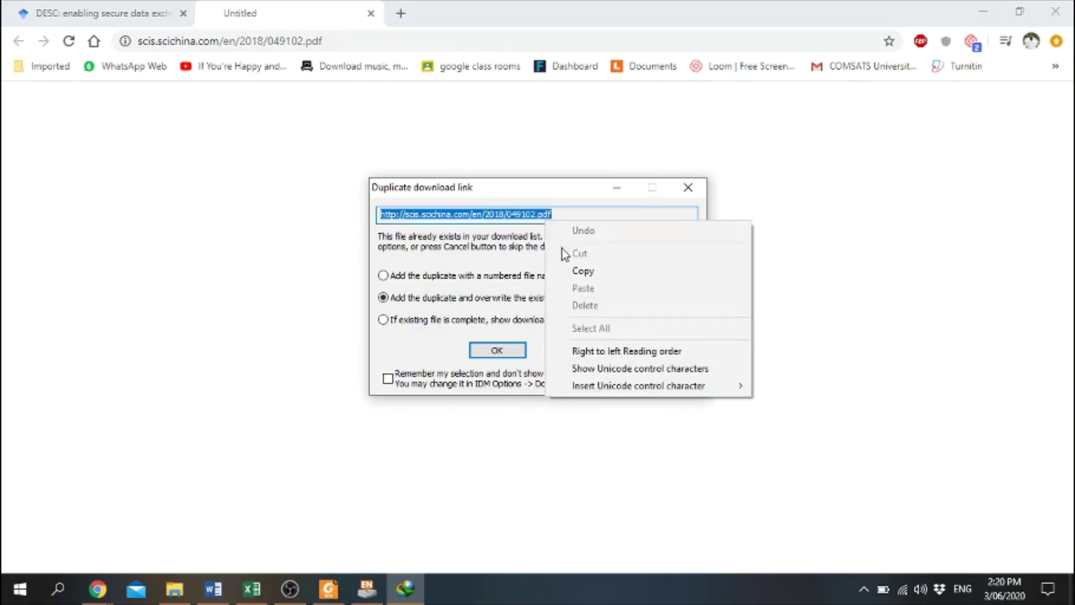
pyautogui.click(560, 271)
pyautogui.click(688, 188)
pyautogui.click(25, 7)
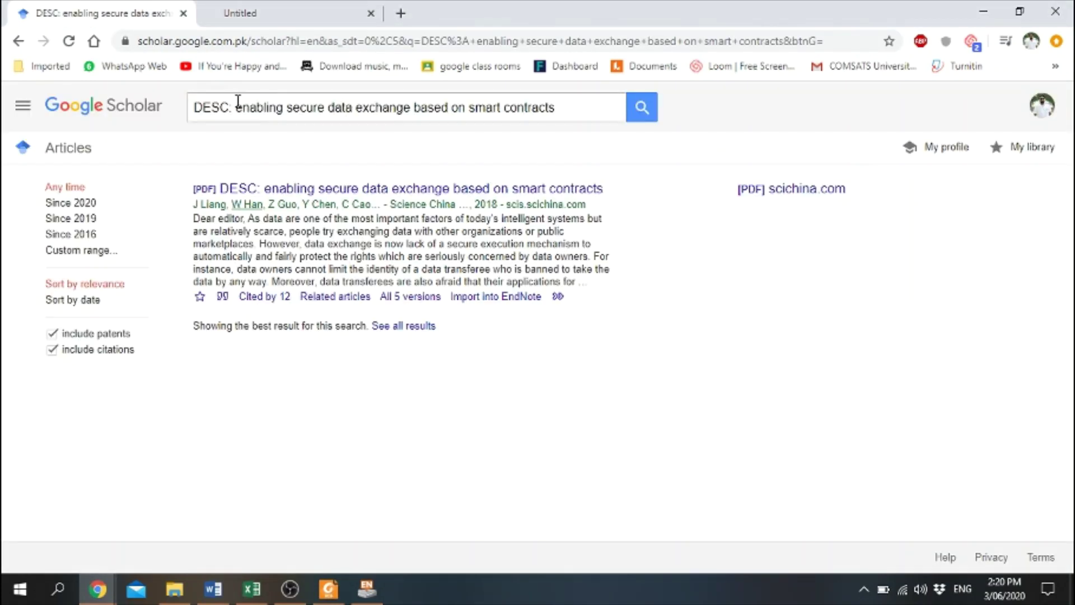
# In Foxit Reader, switch to 1_42.pdf and copy the paper title "A Review on 5G Technology".
pyautogui.hotkey('alt', 'Tab')
pyautogui.hotkey('alt', 'Tab')
pyautogui.hotkey('alt', 'Tab')
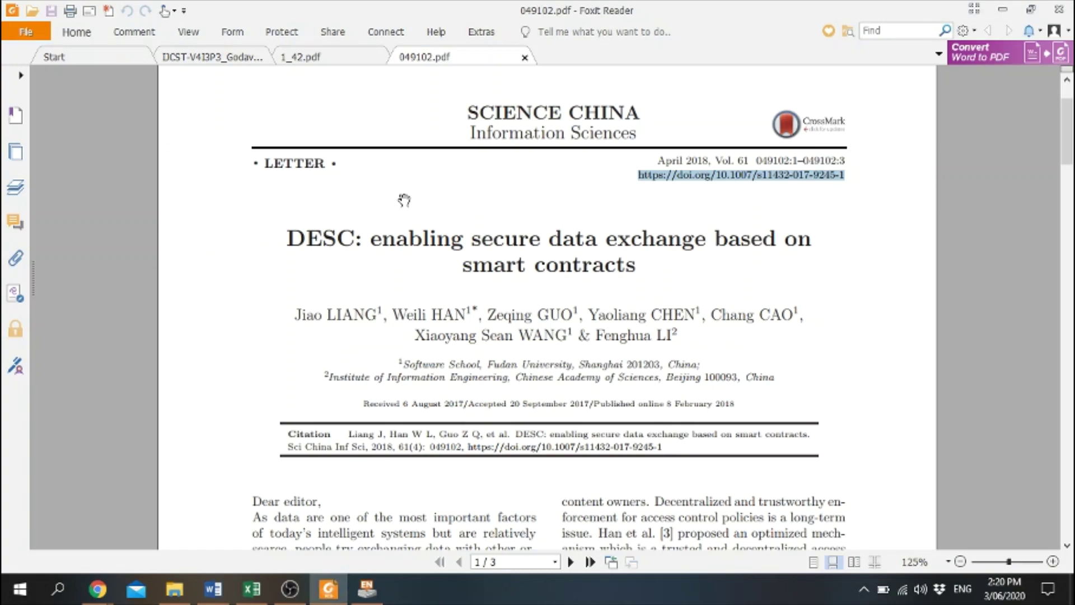
pyautogui.click(326, 57)
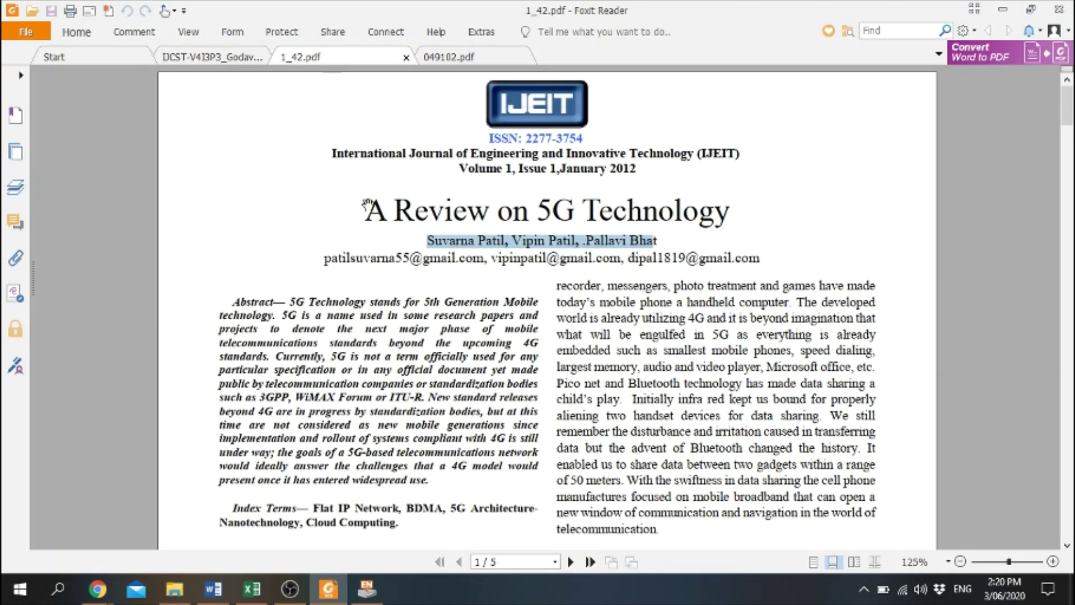
pyautogui.scroll(-8, 717, 165)
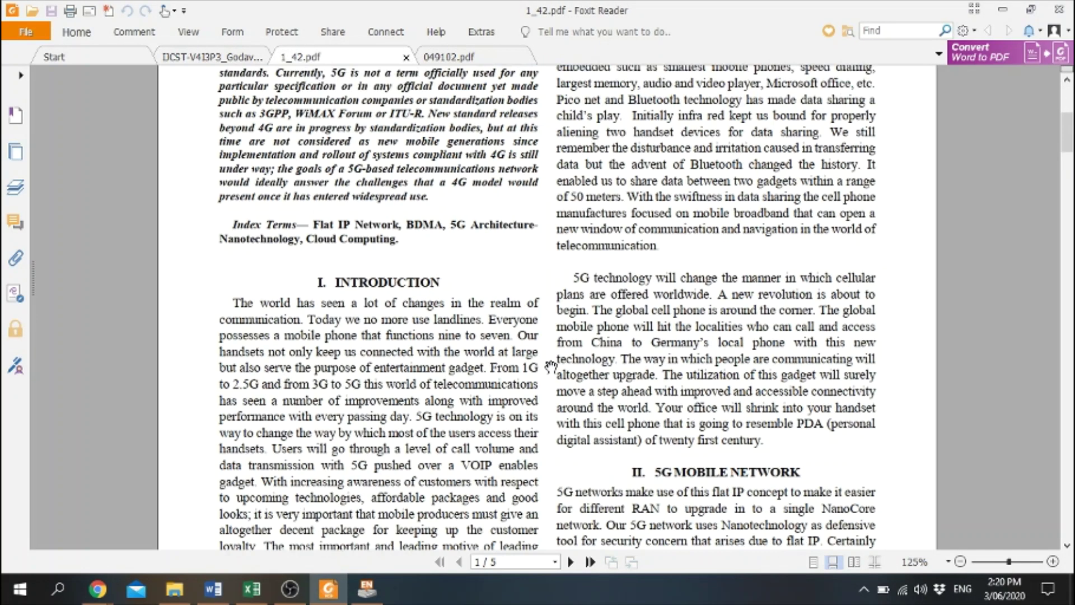
pyautogui.scroll(8, 717, 166)
pyautogui.scroll(-12, 465, 436)
pyautogui.scroll(12, 466, 435)
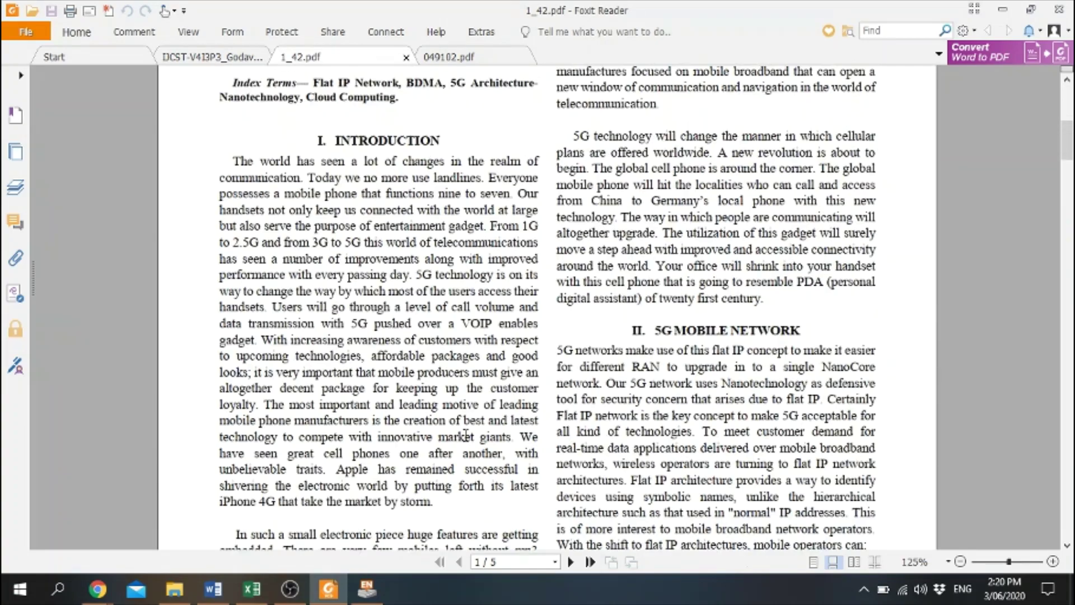
pyautogui.moveTo(727, 224); pyautogui.dragTo(375, 221)
pyautogui.hotkey('ctrl', 'c')
# Search Google Scholar for the copied title and follow the suggested query "A Review on 5G Technologies".
pyautogui.hotkey('alt', 'Tab')
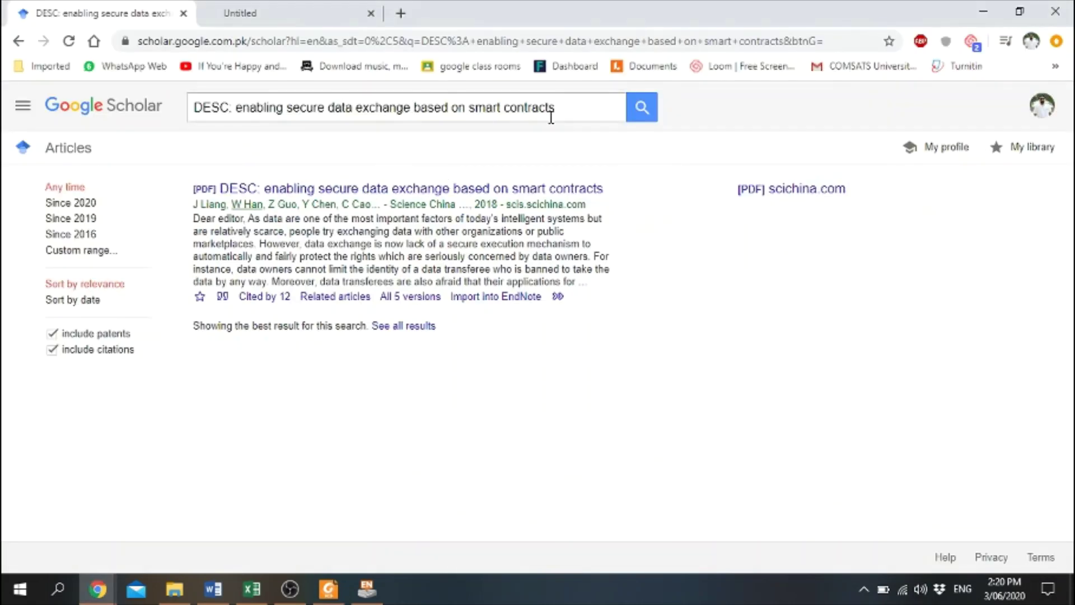
pyautogui.moveTo(549, 108); pyautogui.dragTo(72, 126)
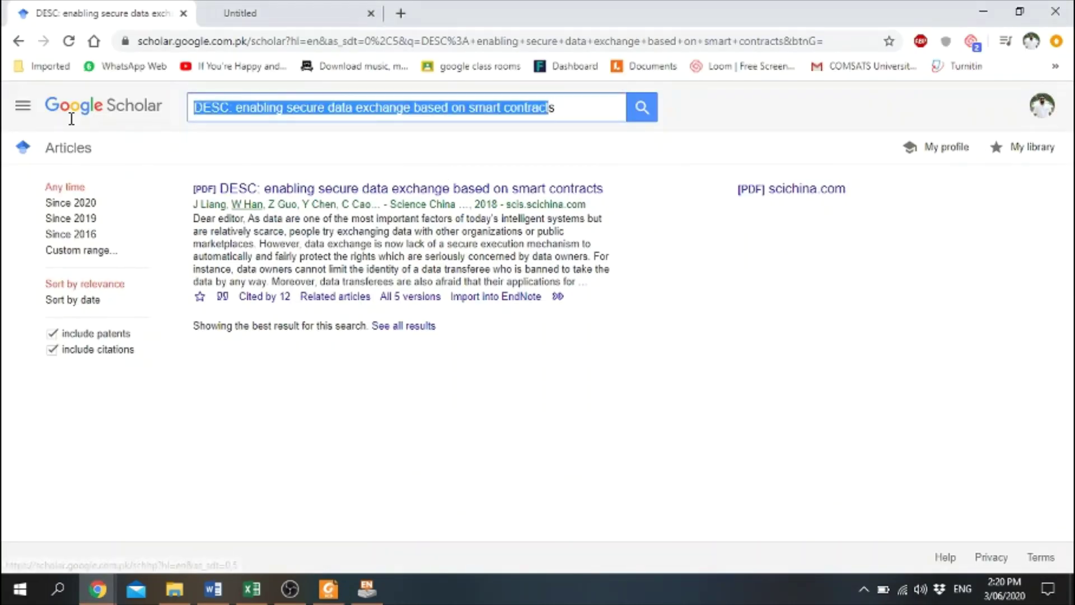
pyautogui.hotkey('ctrl', 'v')
pyautogui.press('Return')
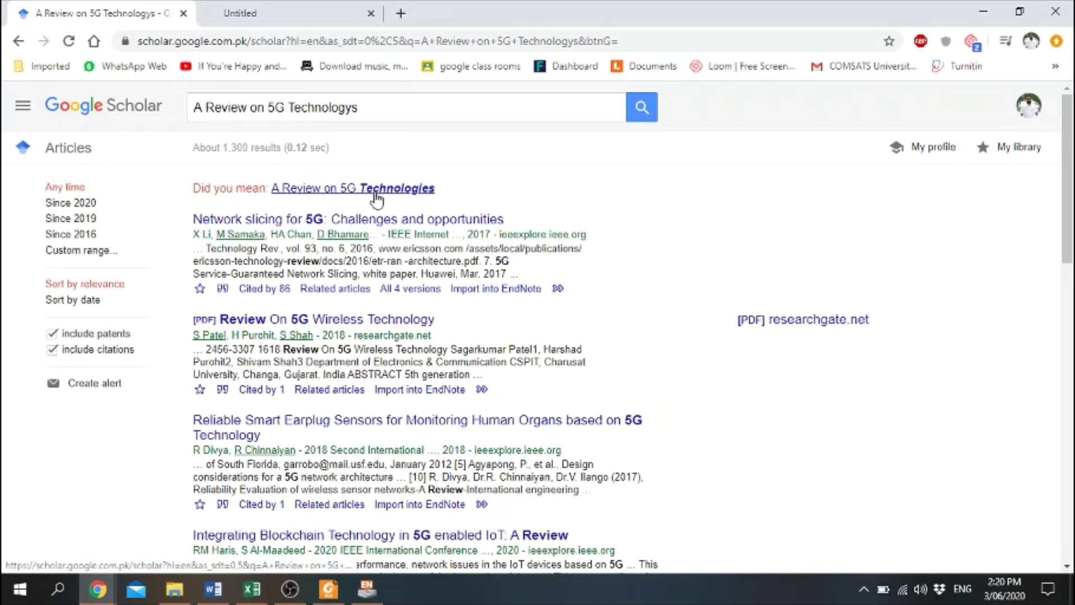
pyautogui.hotkey('alt', 'Tab')
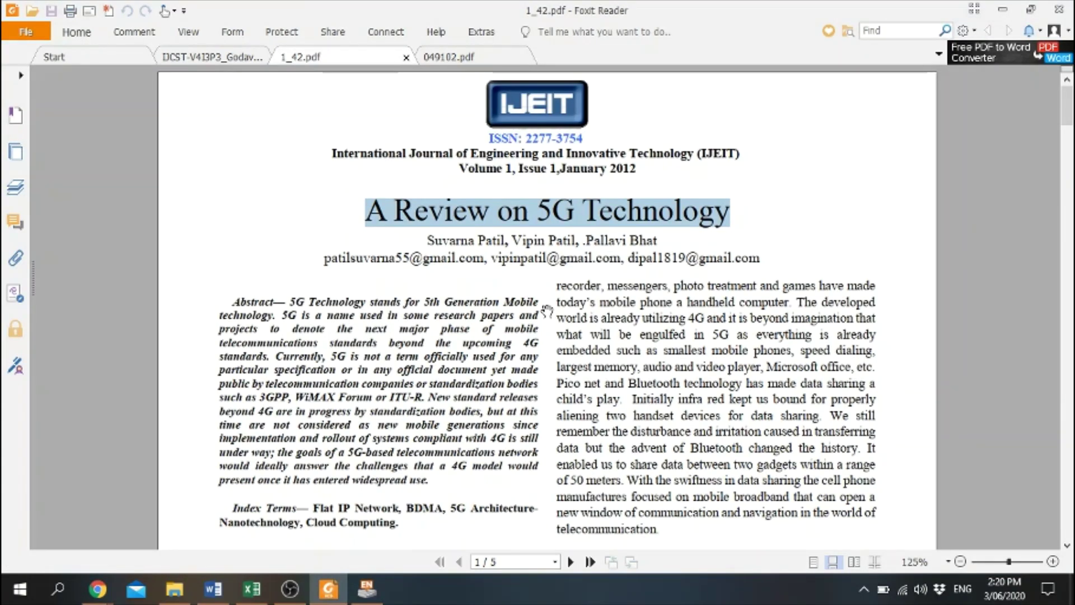
pyautogui.hotkey('alt', 'Tab')
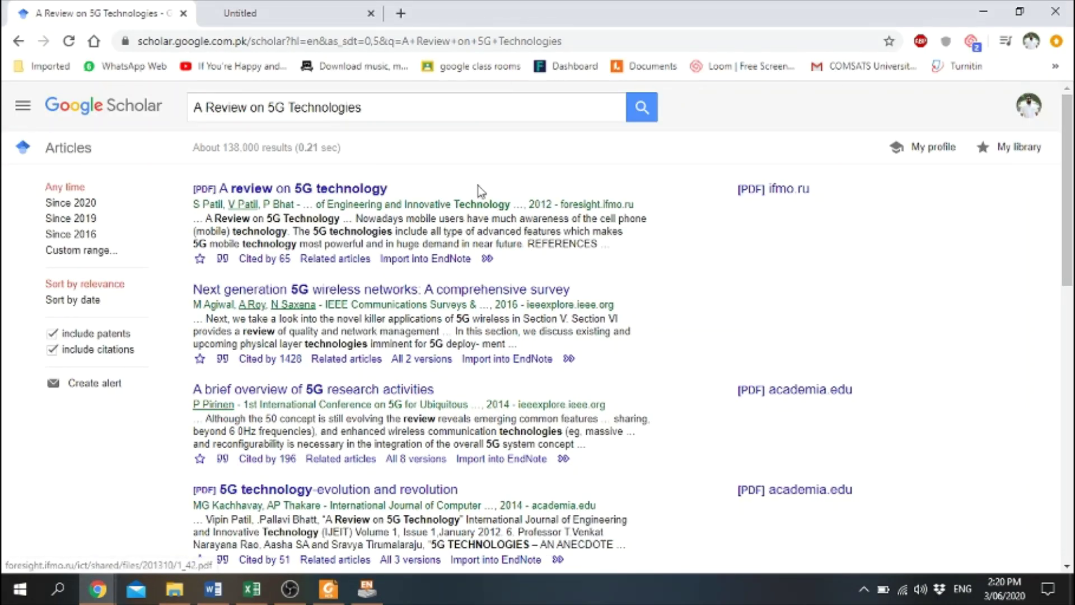
# Open the first result, "A review on 5G technology", copy its PDF download URL and cancel the duplicate download.
pyautogui.click(325, 190)
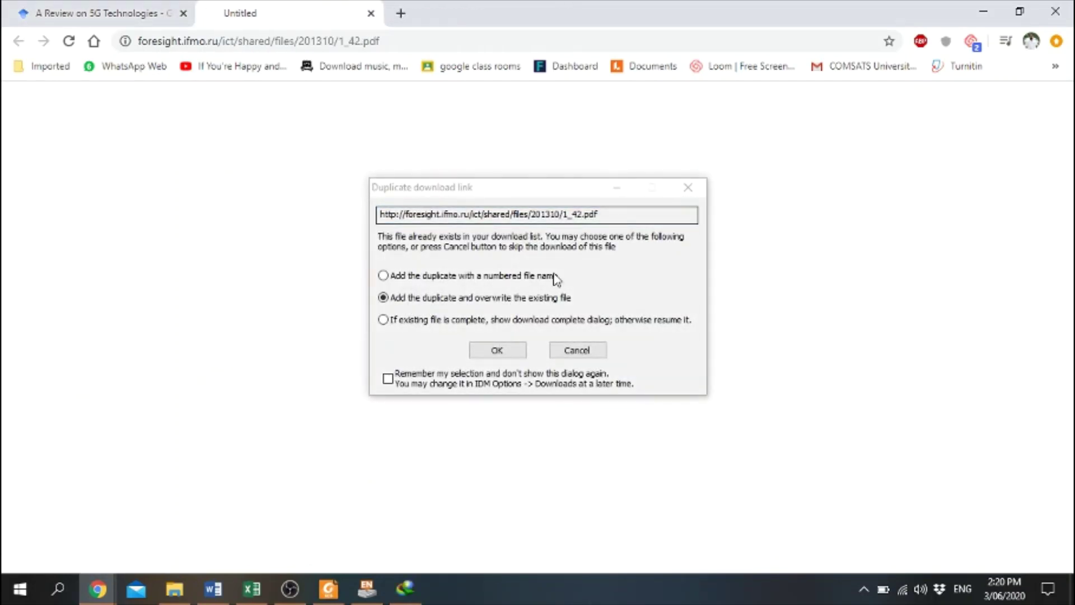
pyautogui.moveTo(632, 215); pyautogui.dragTo(242, 216)
pyautogui.hotkey('ctrl', 'c')
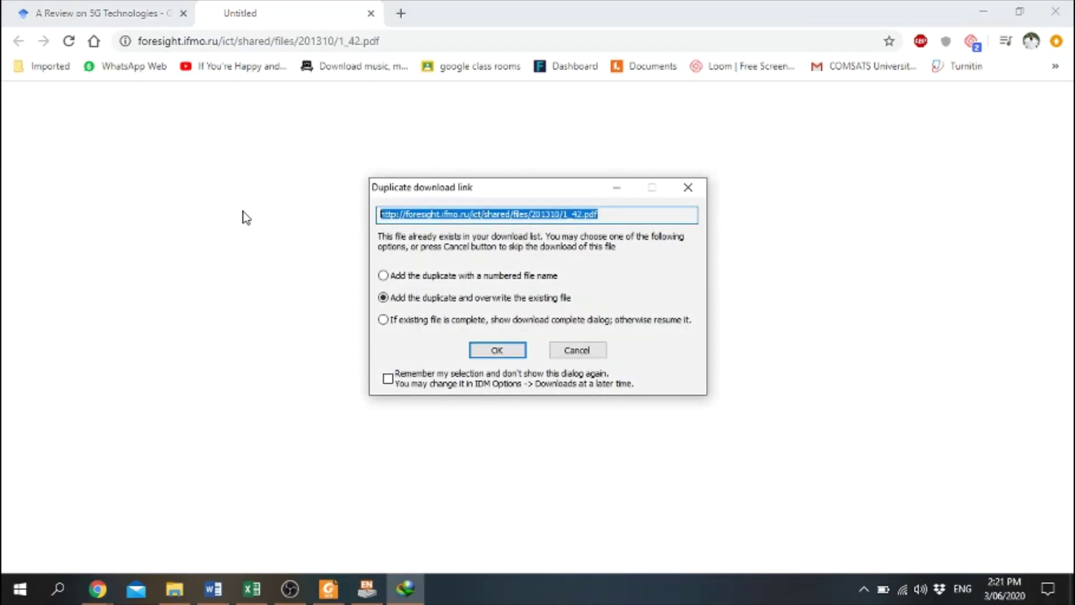
pyautogui.click(576, 350)
# Import the "A review on 5G technology" reference from the Google Scholar results into the EndNote library.
pyautogui.hotkey('alt', 'Tab')
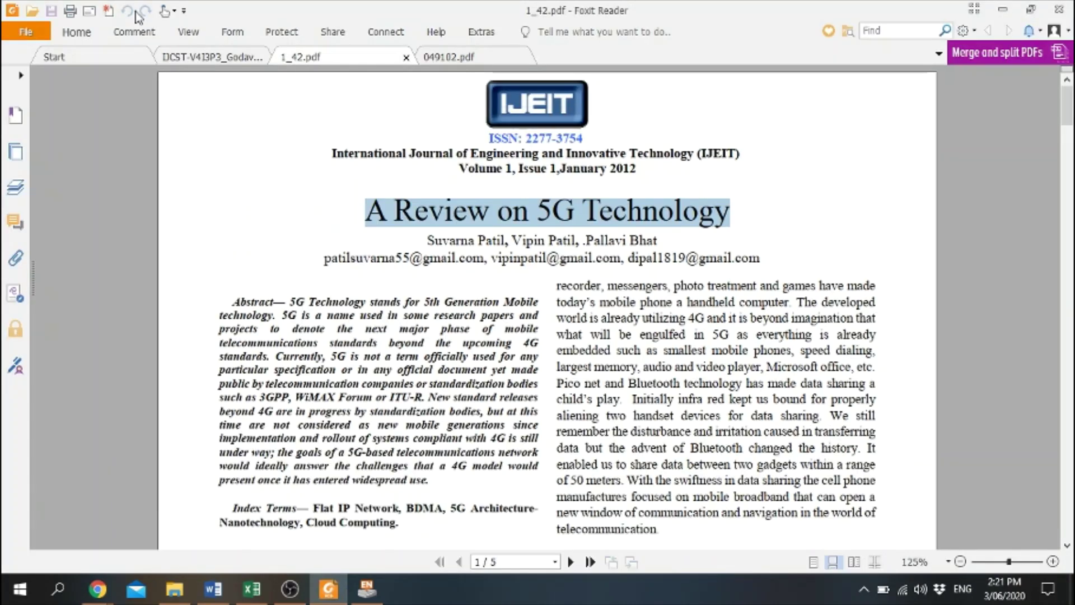
pyautogui.hotkey('alt', 'Tab')
pyautogui.click(84, 15)
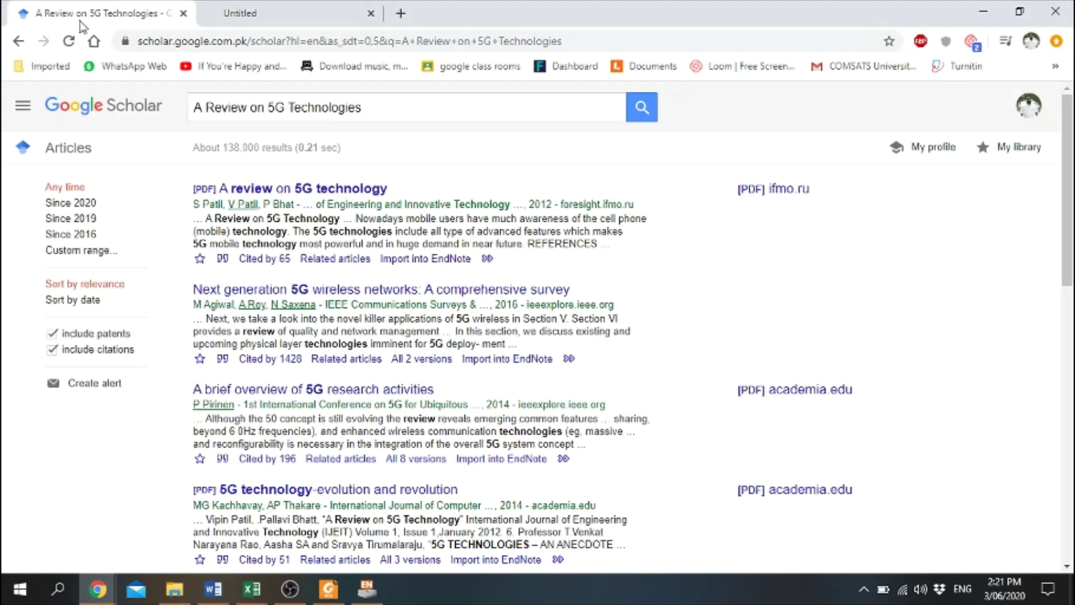
pyautogui.click(424, 262)
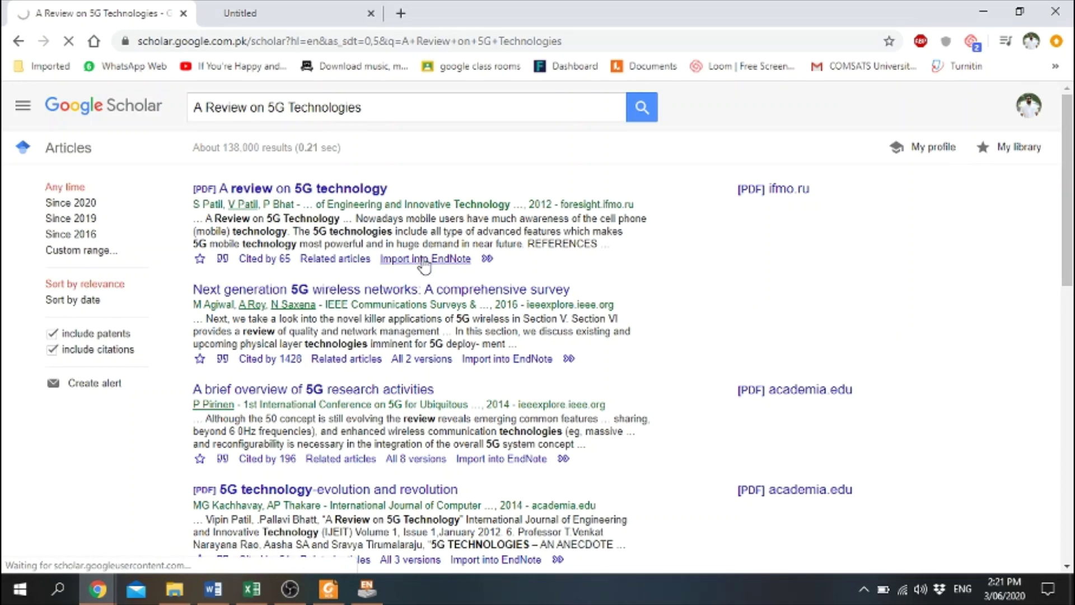
pyautogui.click(78, 555)
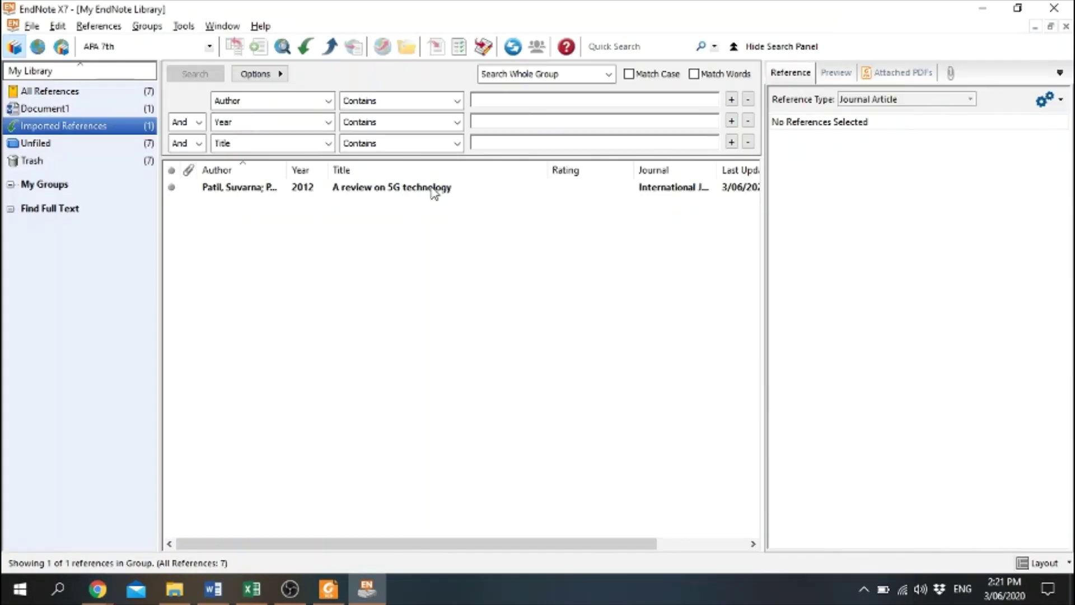
# Paste the copied PDF link into the URL field of the "A review on 5G technology" reference and reselect that reference.
pyautogui.click(433, 191)
pyautogui.scroll(-10, 852, 497)
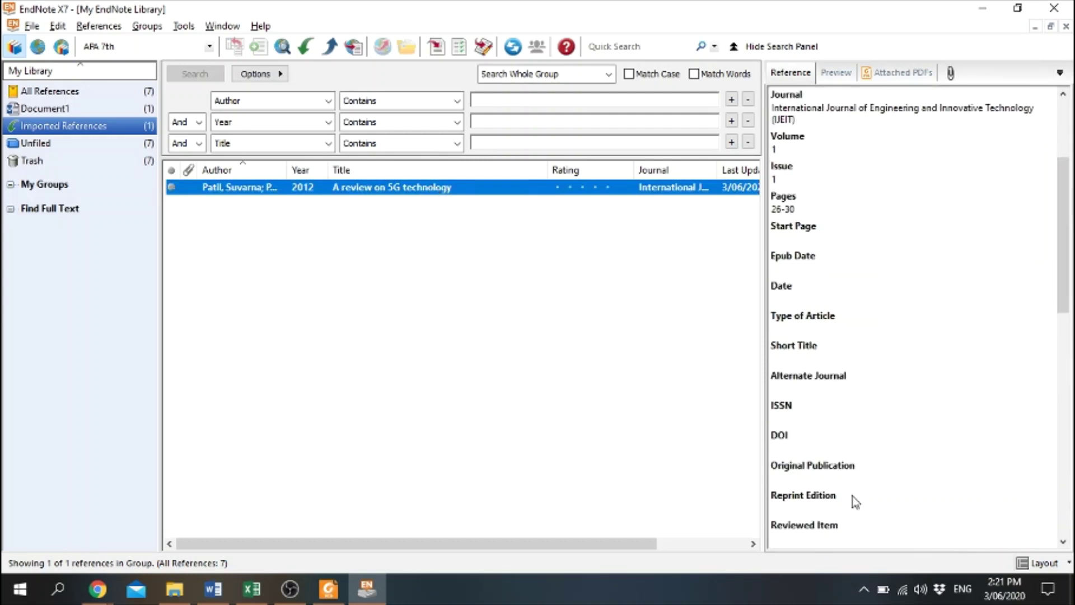
pyautogui.scroll(-5, 854, 495)
pyautogui.click(785, 360)
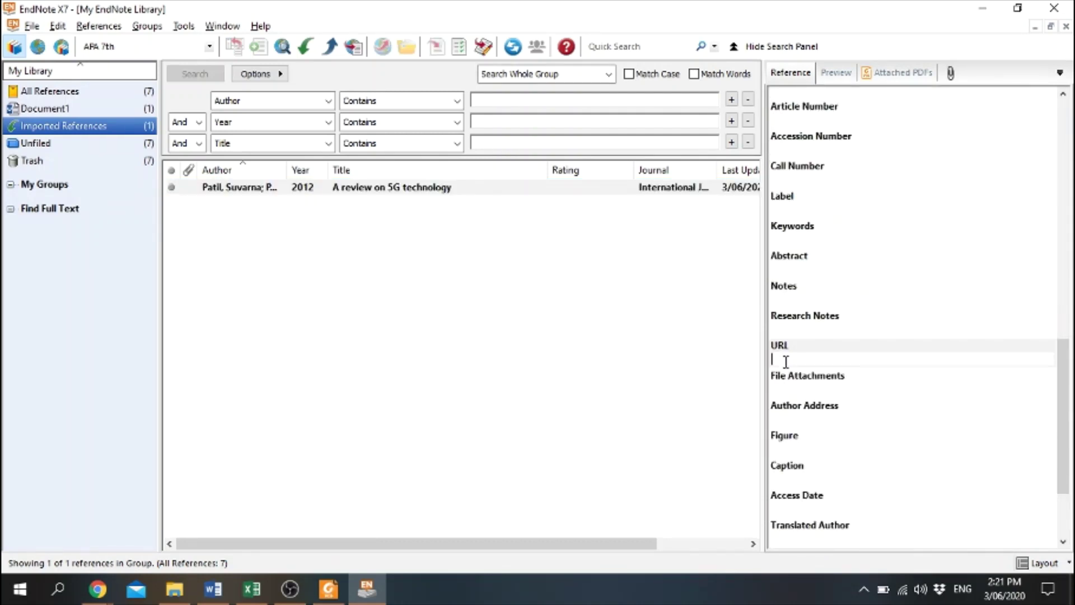
pyautogui.hotkey('ctrl', 'v')
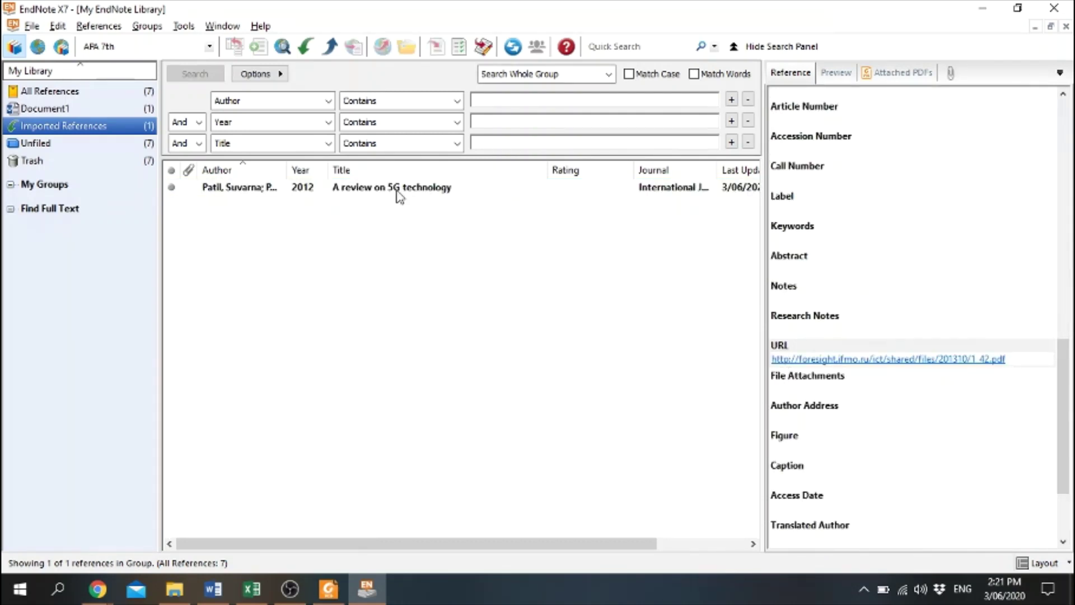
pyautogui.click(400, 190)
# In Word, add the sentence "5G technology is the technology of future" above the bibliography and cite the selected EndNote reference after it.
pyautogui.hotkey('alt', 'Tab')
pyautogui.hotkey('alt', 'Tab')
pyautogui.hotkey('alt', 'Tab')
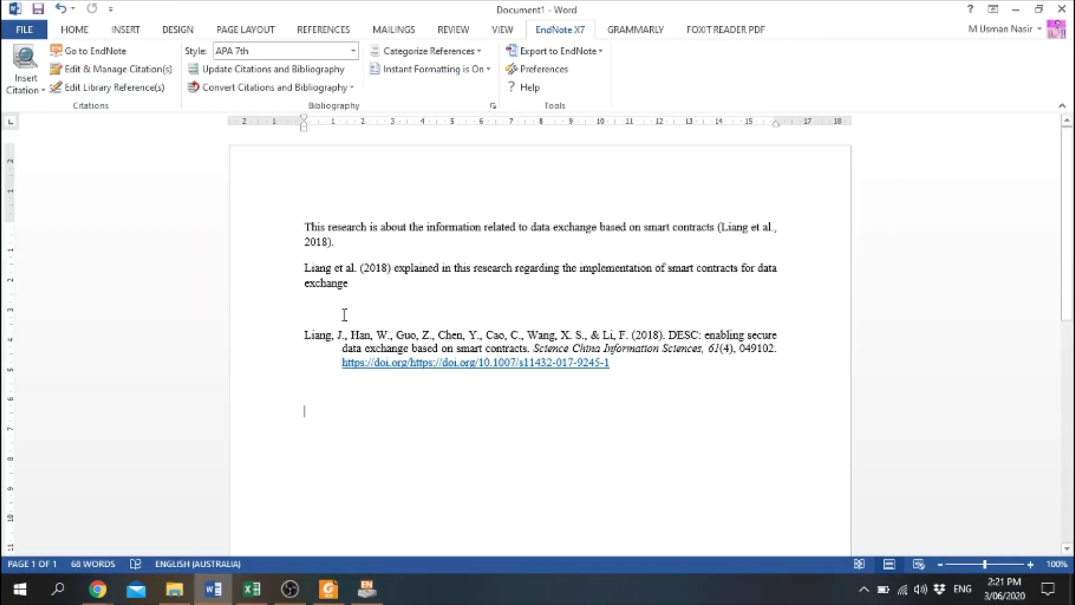
pyautogui.write('(')
pyautogui.press('Return')
pyautogui.press('Return')
pyautogui.press('Return')
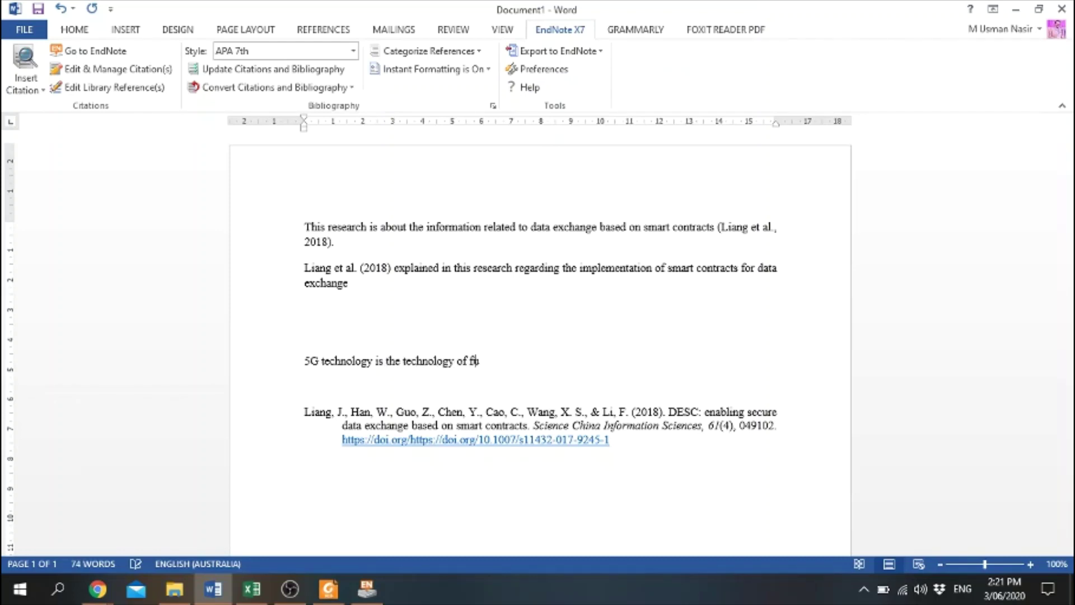
pyautogui.hotkey('alt', 'Tab')
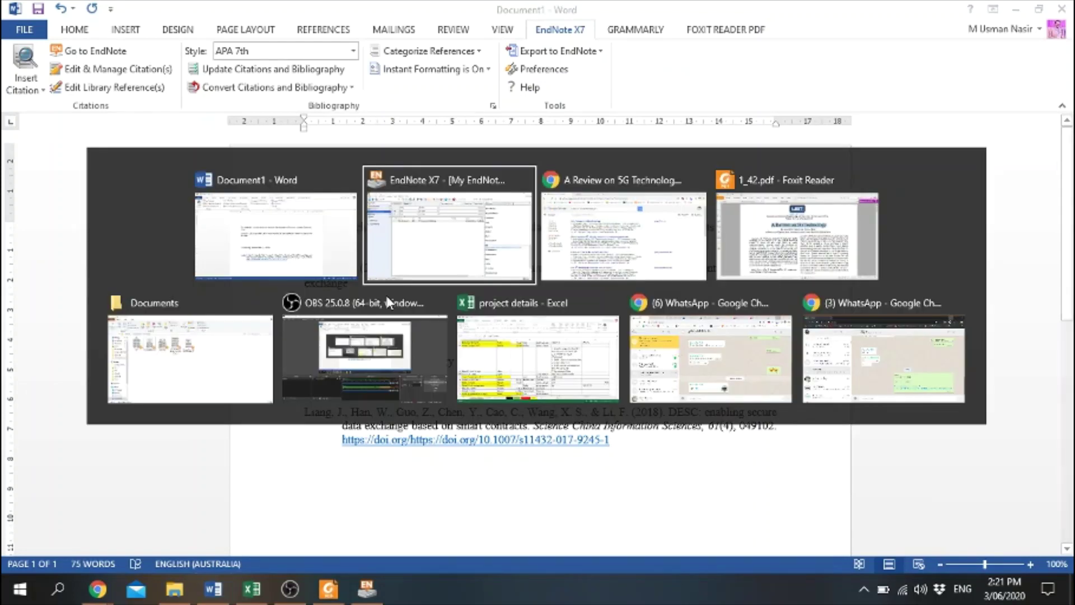
pyautogui.click(431, 53)
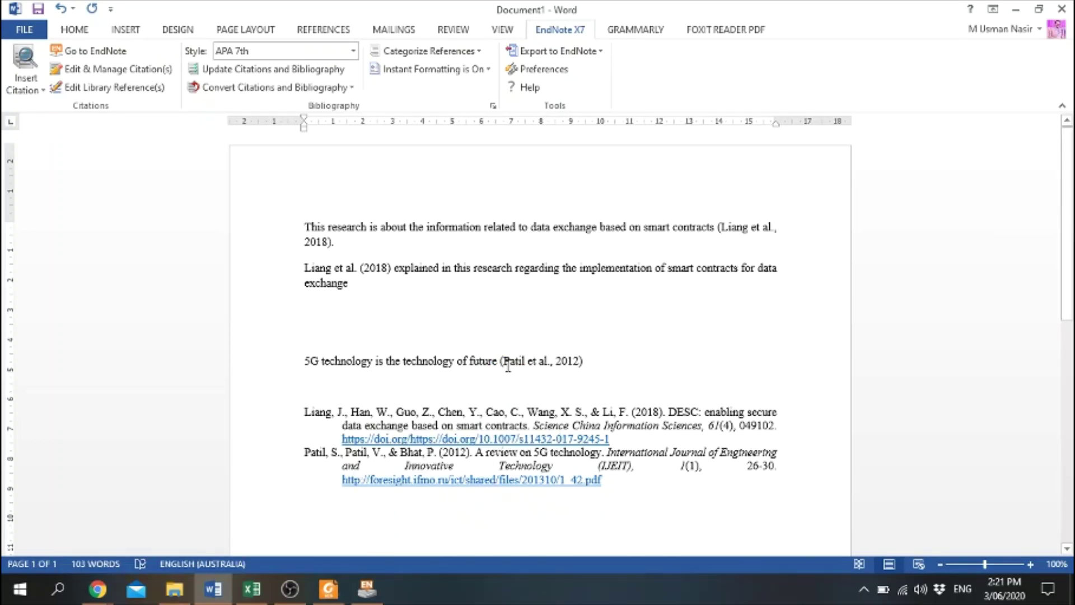
# Examine the new in-text citation after the 5G sentence and its matching bibliography entry.
pyautogui.moveTo(506, 362); pyautogui.dragTo(547, 363)
pyautogui.scroll(-1, 610, 479)
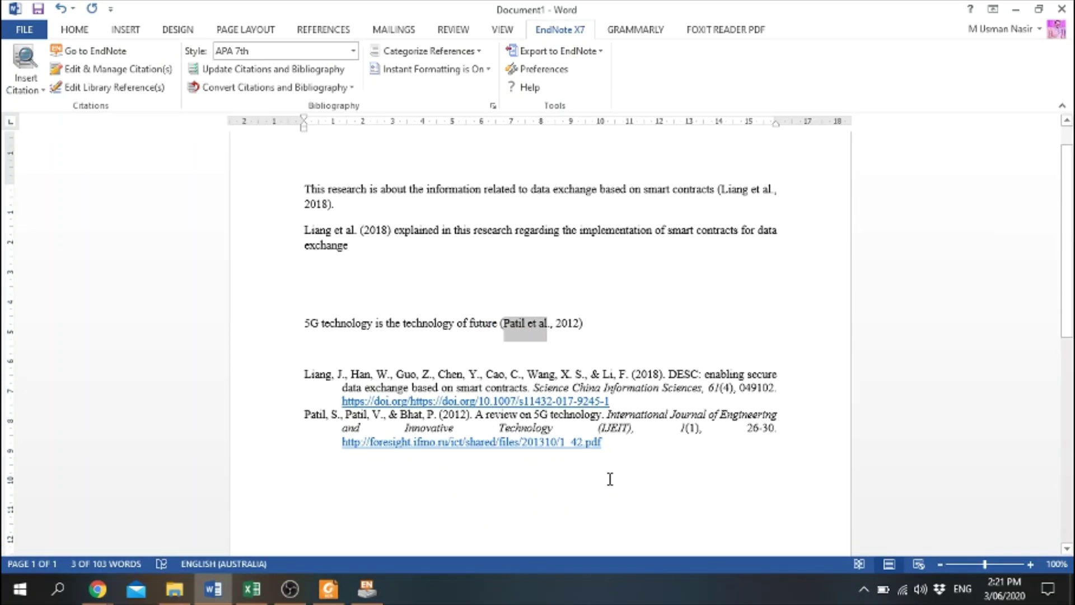
pyautogui.moveTo(616, 448)
pyautogui.mouseDown()
pyautogui.moveTo(495, 443)
pyautogui.moveTo(313, 404)
pyautogui.moveTo(289, 417)
pyautogui.mouseUp()
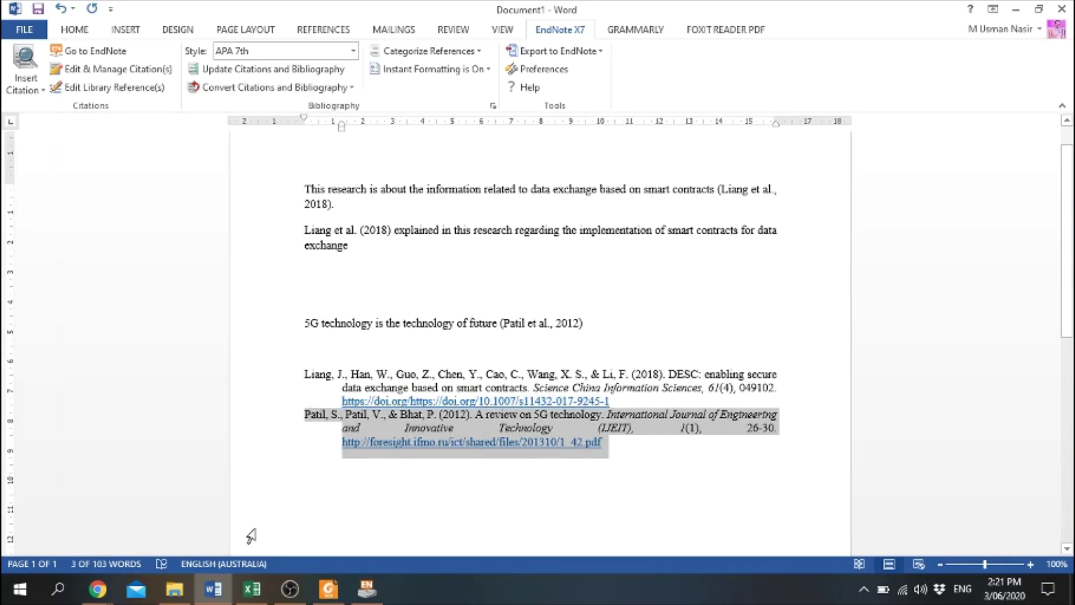
pyautogui.click(571, 470)
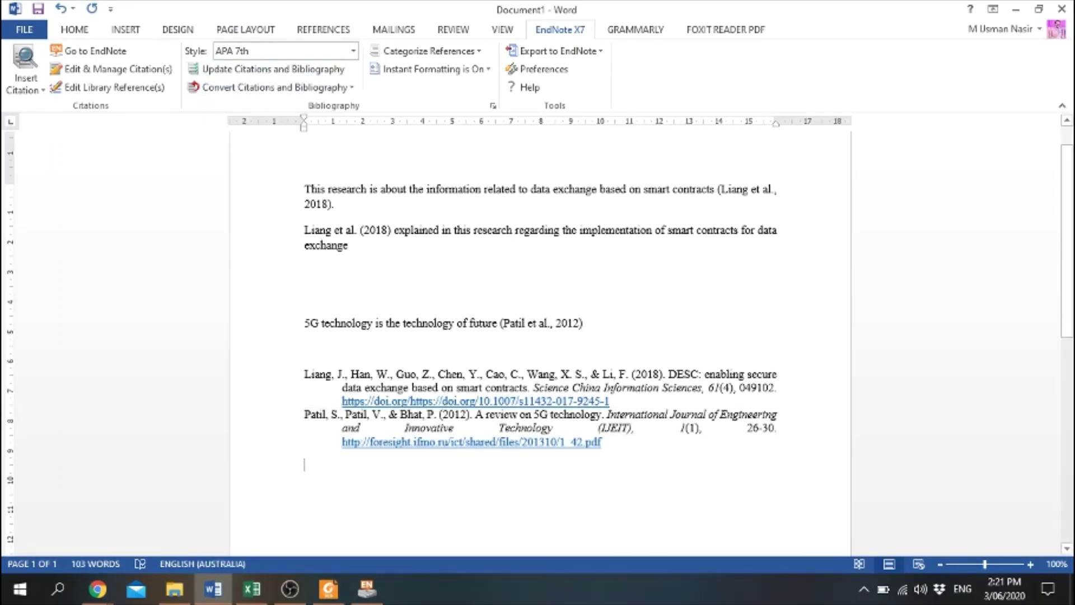
# Switch to EndNote and close the My EndNote Library window.
pyautogui.click(366, 589)
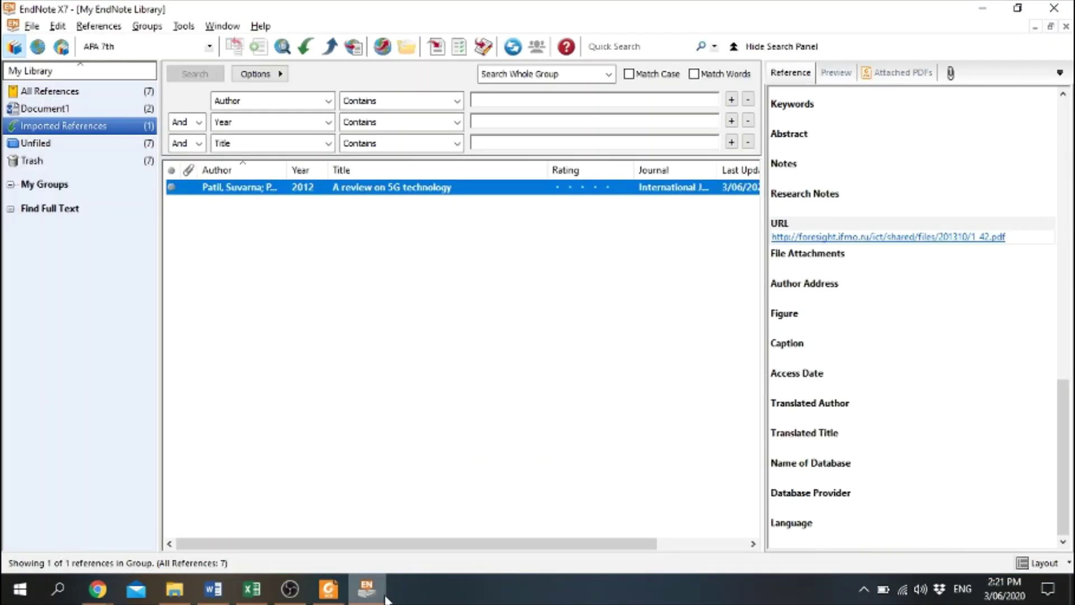
pyautogui.click(340, 348)
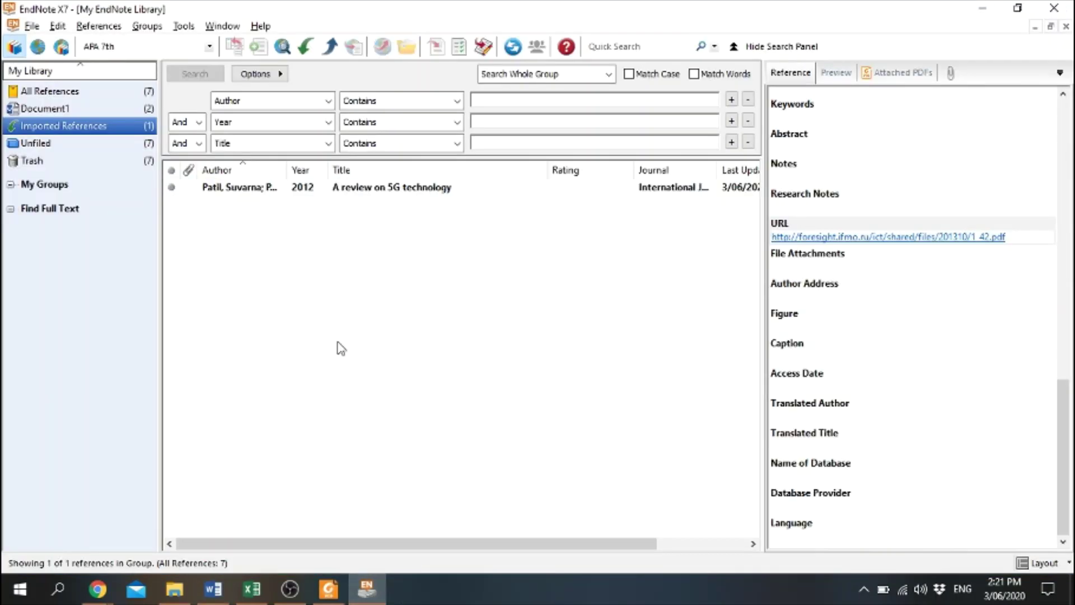
pyautogui.click(1066, 27)
# Switch to File Explorer and view the contents of the Downloads folder.
pyautogui.hotkey('alt', 'Tab')
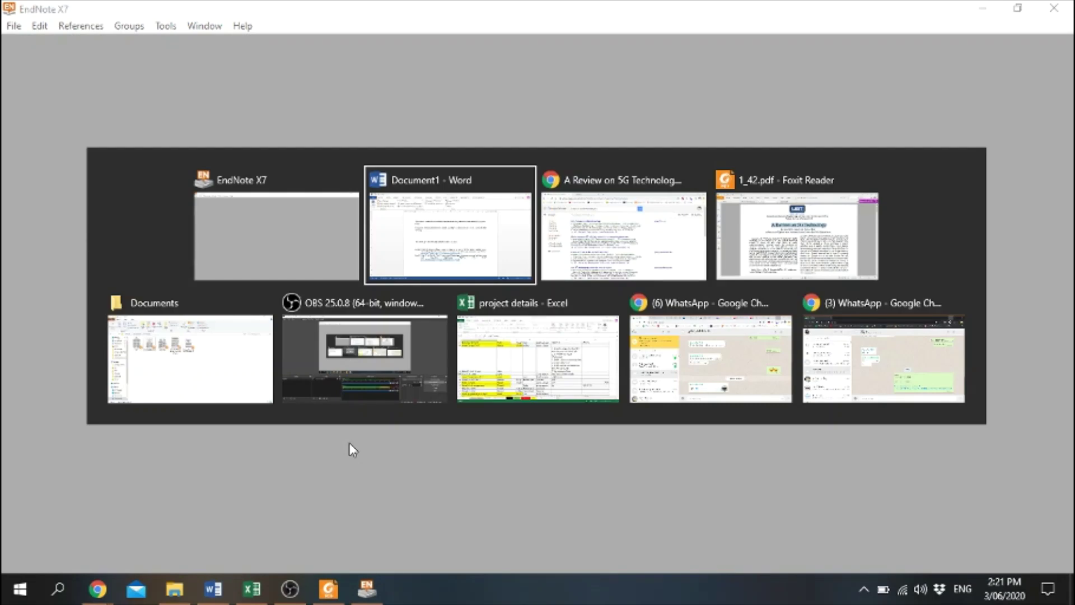
pyautogui.hotkey('alt', 'Tab')
pyautogui.hotkey('alt', 'Tab')
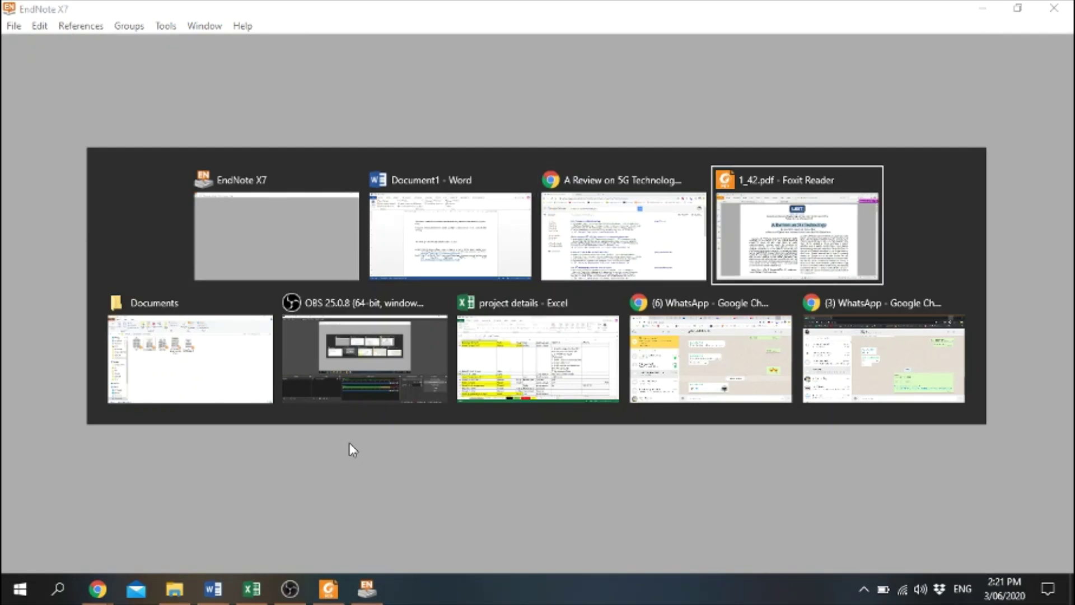
pyautogui.hotkey('alt', 'Tab')
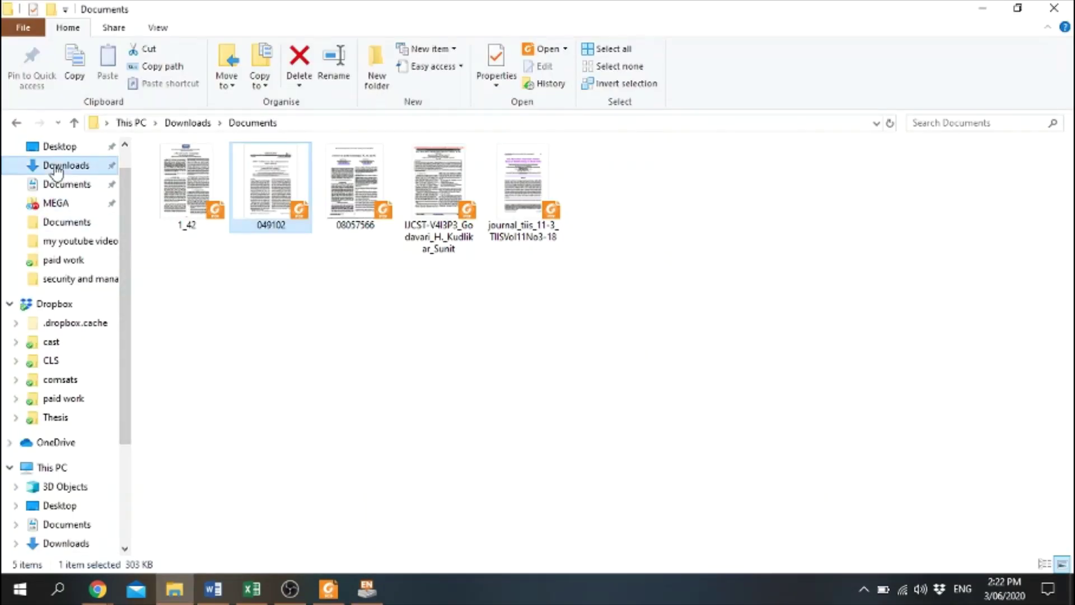
pyautogui.click(56, 166)
# Switch to Chrome and load google.com in the tab holding the 1_42.pdf address.
pyautogui.hotkey('alt', 'Tab')
pyautogui.hotkey('alt', 'Tab')
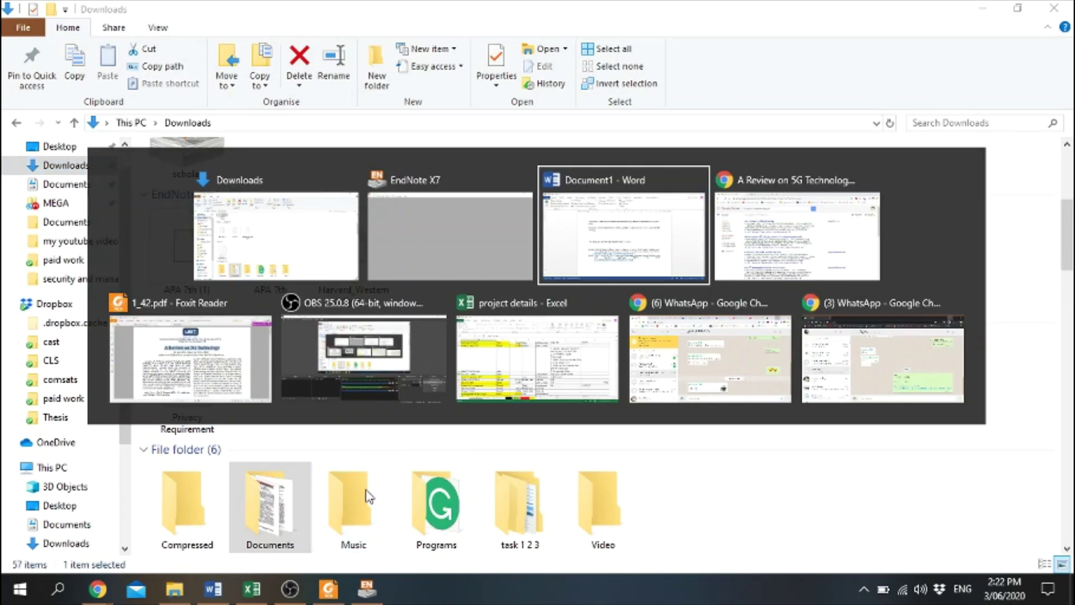
pyautogui.hotkey('alt', 'Tab')
pyautogui.click(336, 15)
pyautogui.click(307, 37)
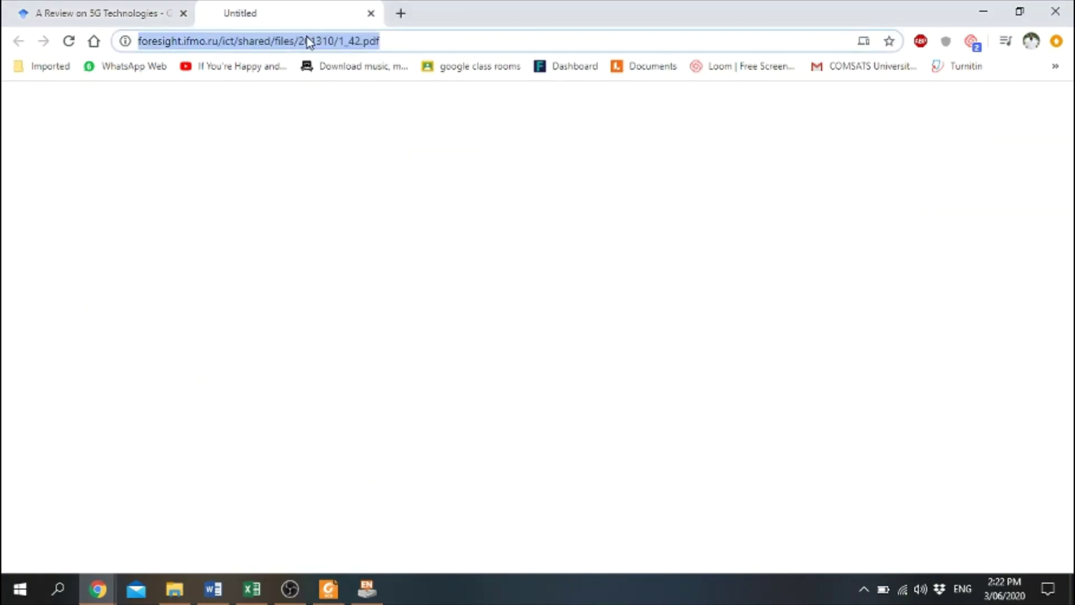
pyautogui.write('google.com')
pyautogui.press('Return')
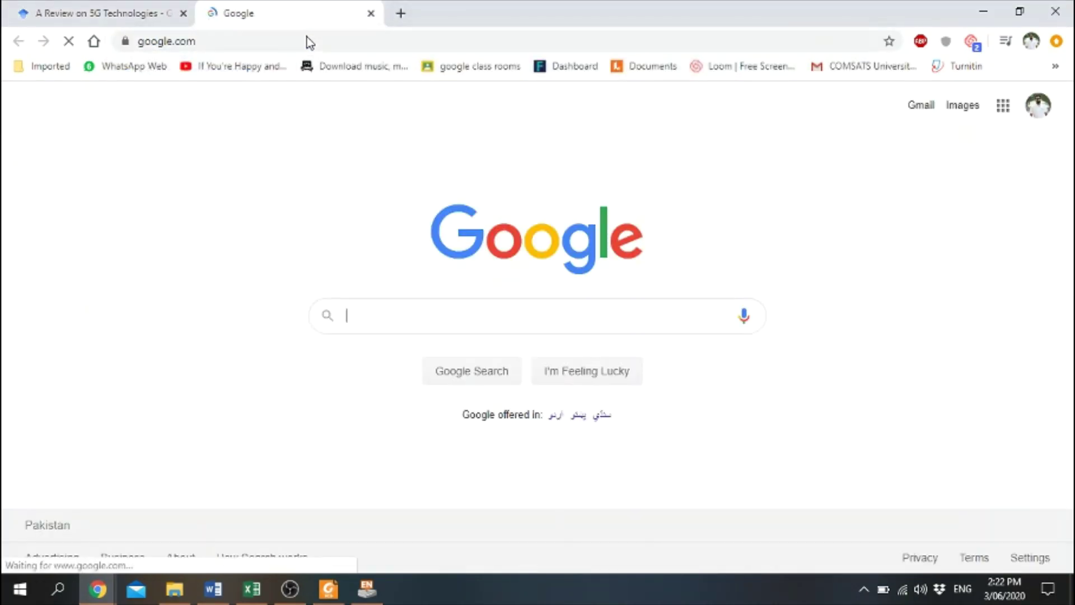
# Search Google for "download APA7th for end note".
pyautogui.write('download APA')
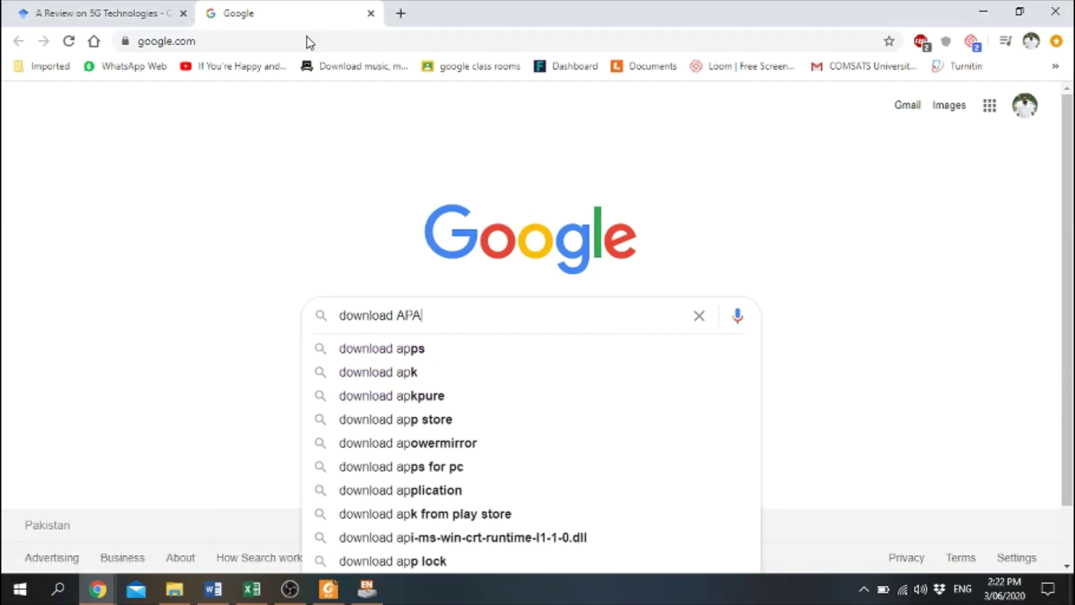
pyautogui.write('7th')
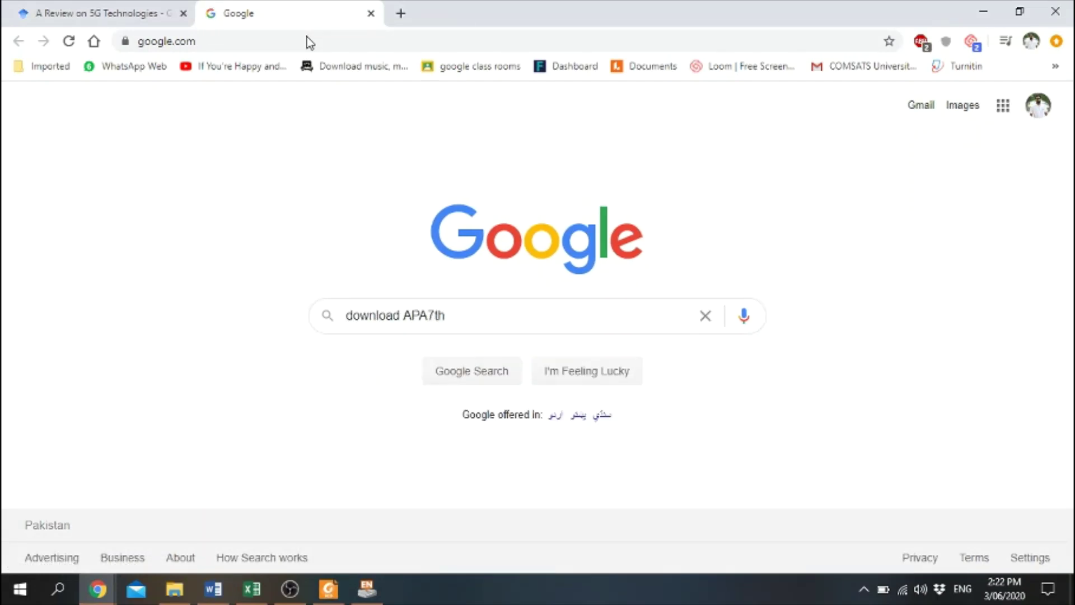
pyautogui.write(' ed')
pyautogui.press('BackSpace')
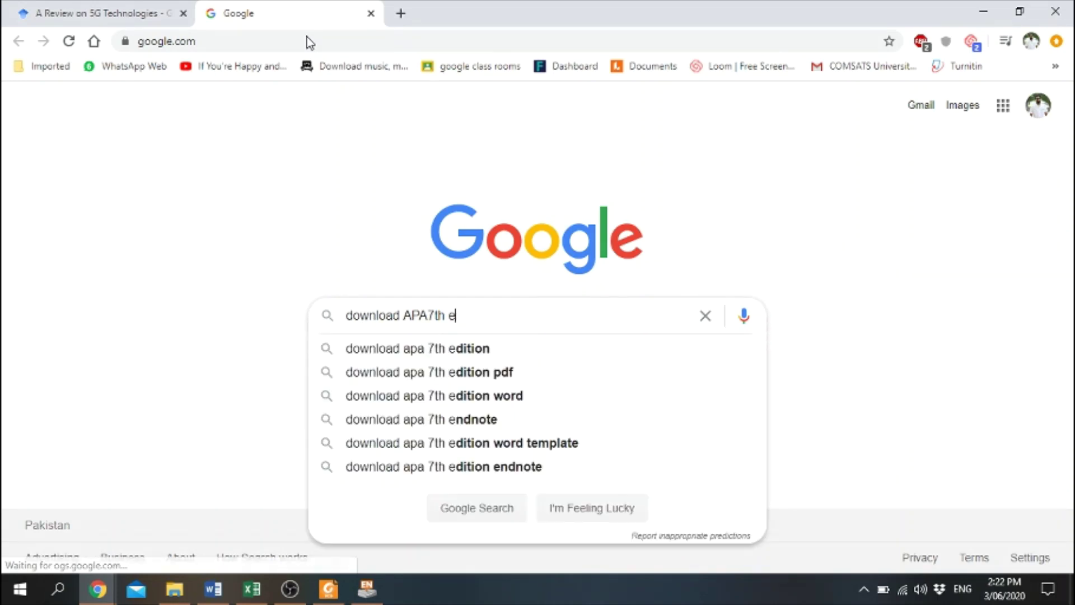
pyautogui.press('BackSpace')
pyautogui.write('for end note')
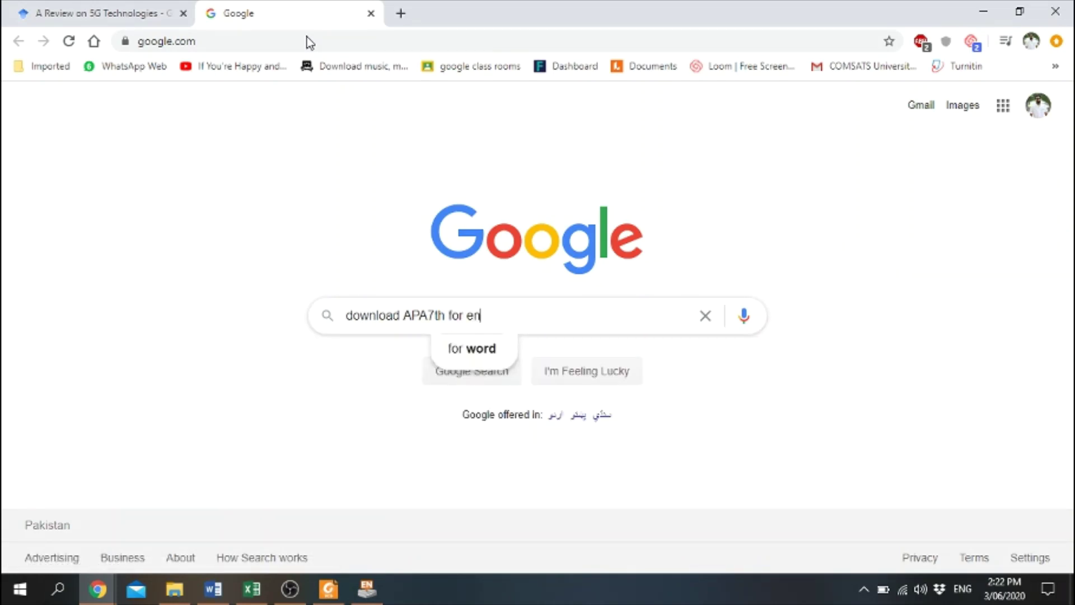
pyautogui.press('Return')
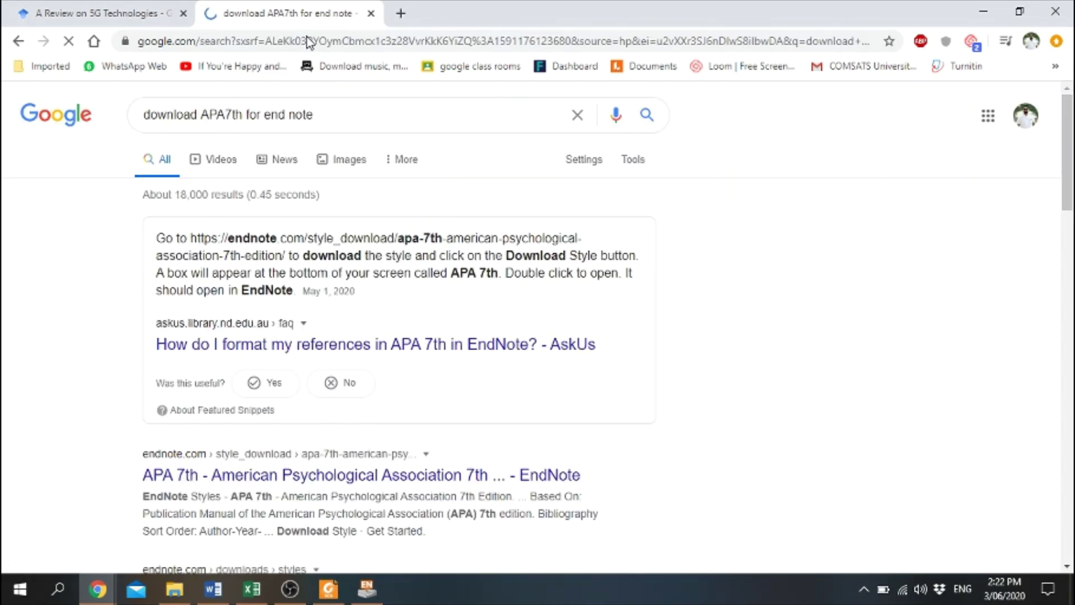
# Open the endnote.com "APA 7th - American Psychological Association 7th" result in a new tab and find its style download.
pyautogui.scroll(-3, 203, 363)
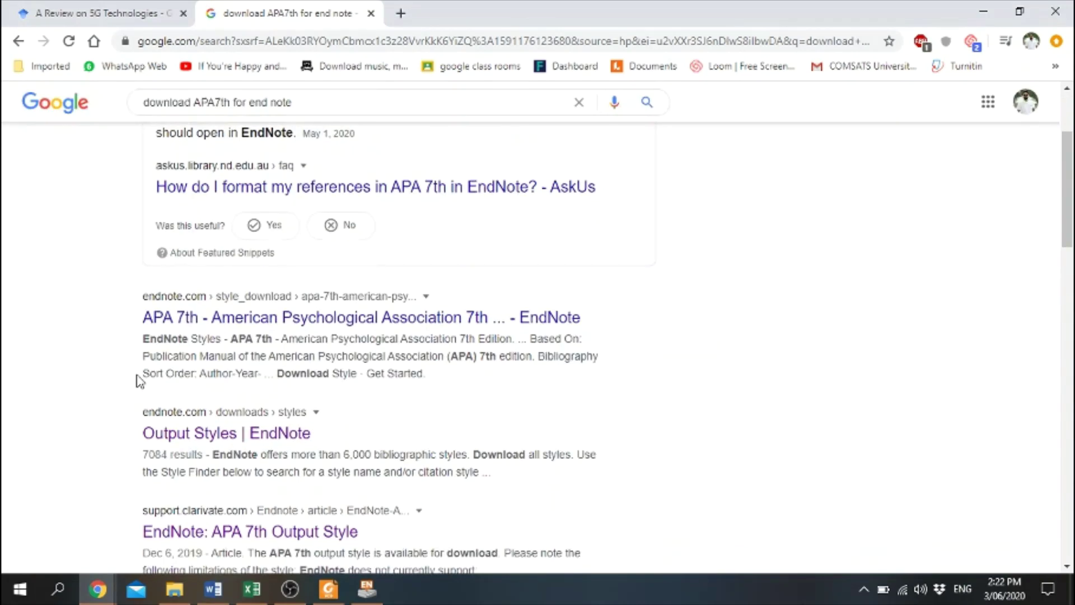
pyautogui.middleClick(191, 331)
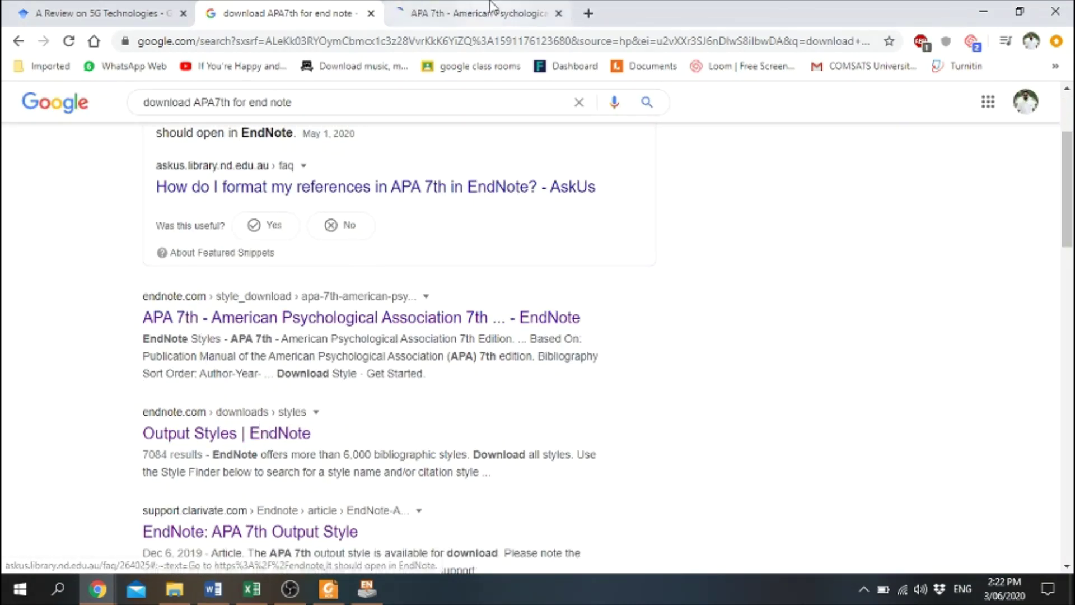
pyautogui.click(490, 7)
pyautogui.scroll(-5, 630, 428)
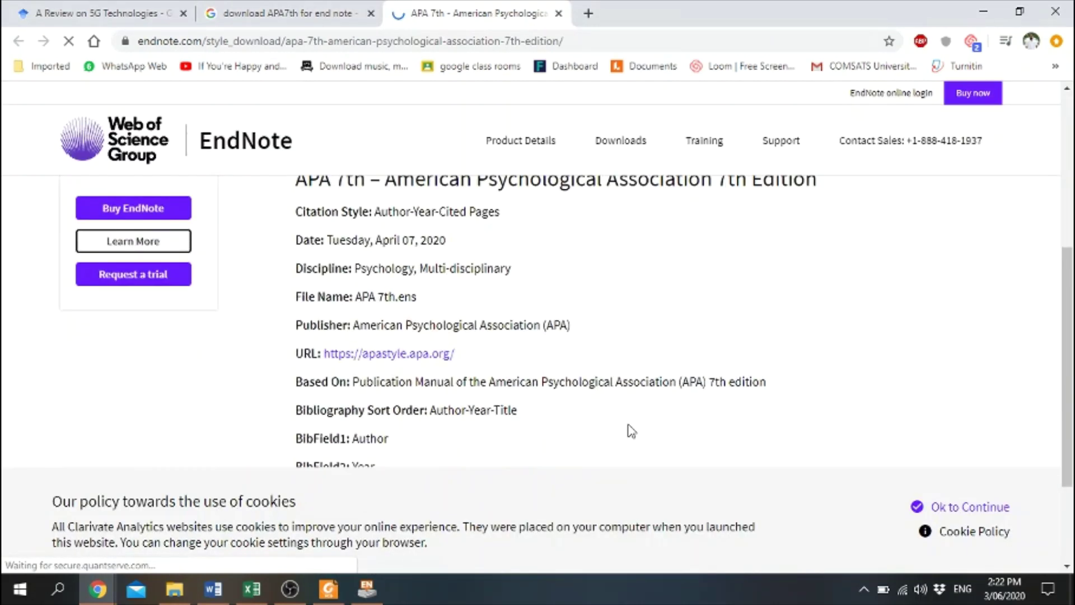
pyautogui.scroll(-2, 629, 432)
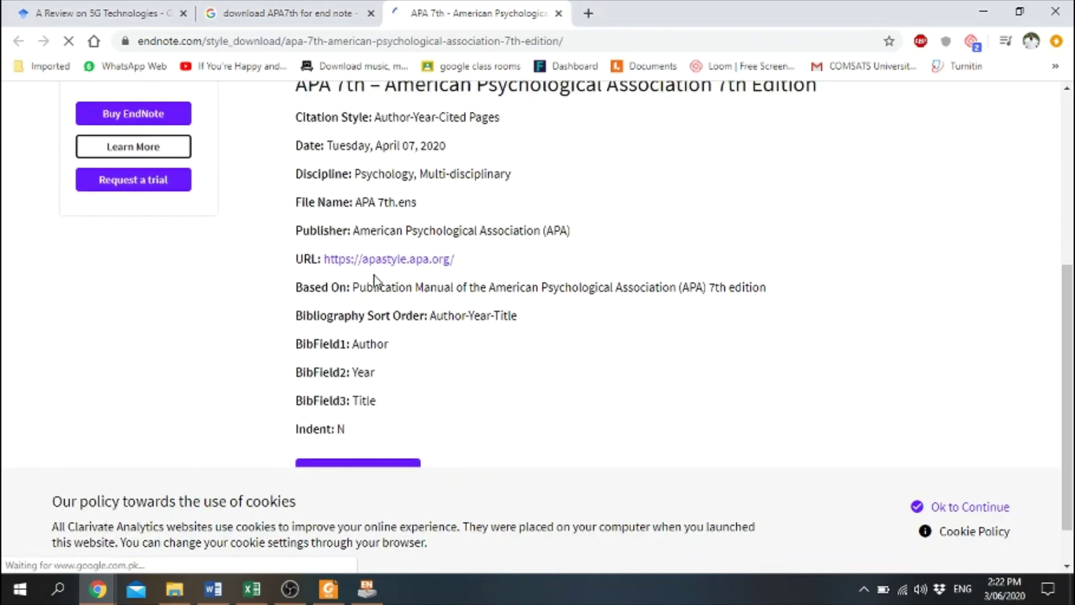
# Download the APA 7th style, open the downloaded file in EndNote and maximize its style window.
pyautogui.click(379, 417)
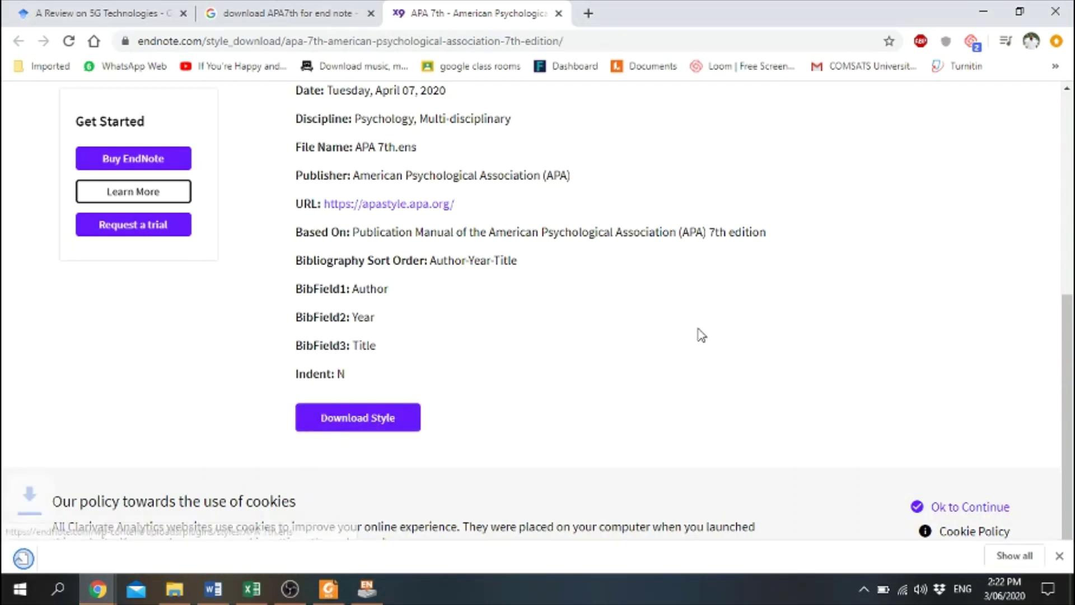
pyautogui.click(96, 546)
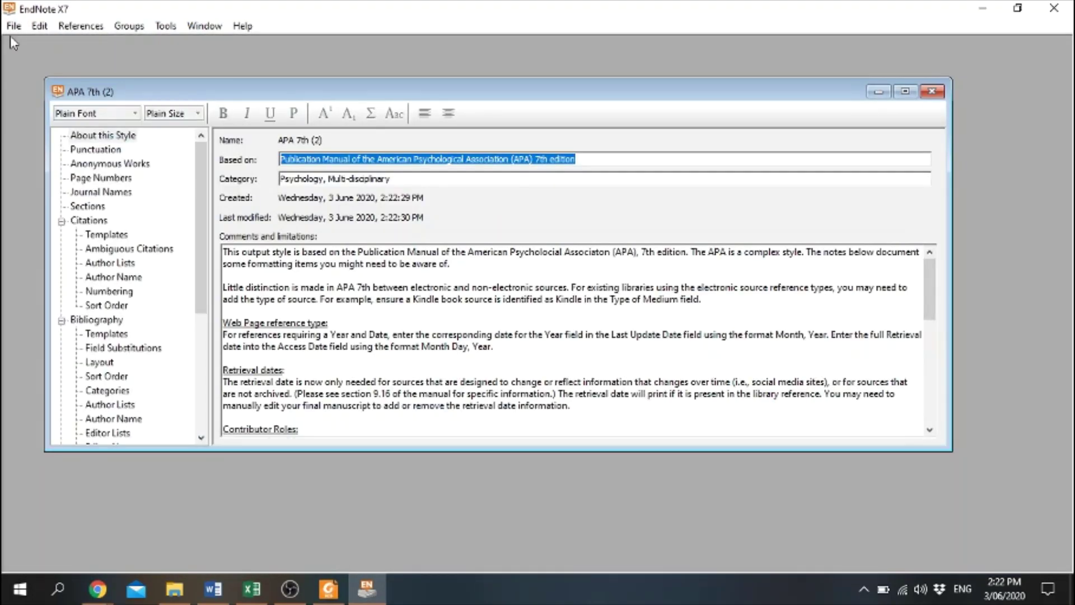
pyautogui.click(905, 91)
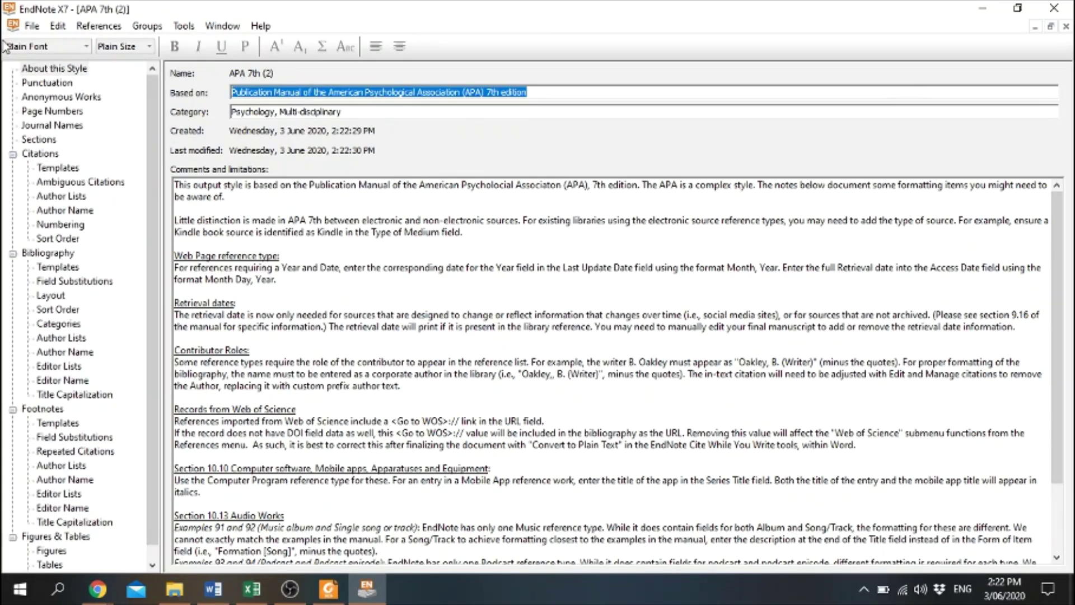
# View the APA 7th style's Save As dialog, cancel it, close the style and return to Chrome.
pyautogui.click(31, 26)
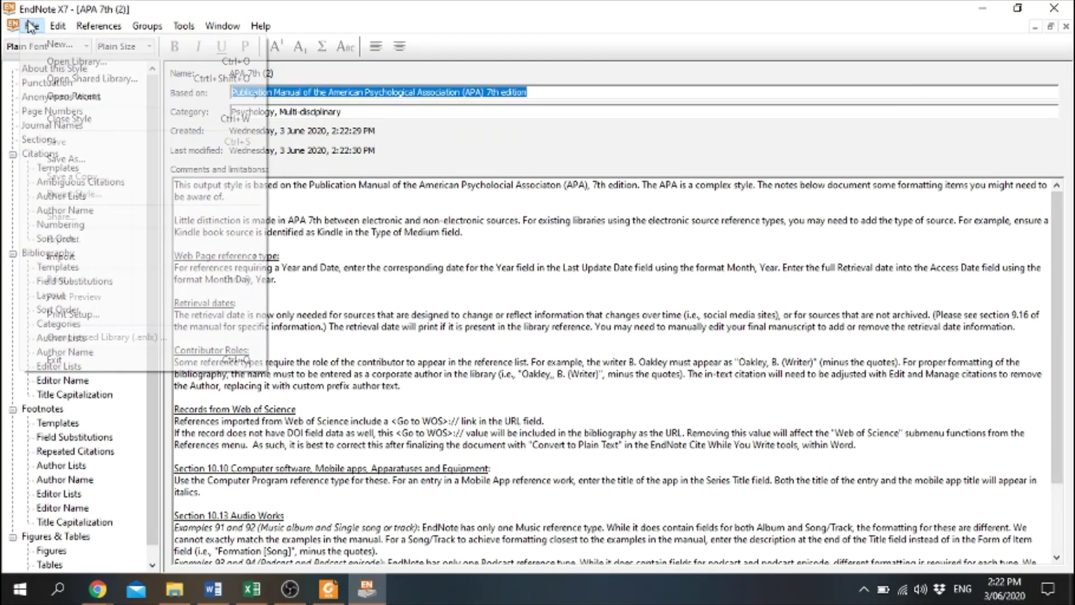
pyautogui.click(77, 159)
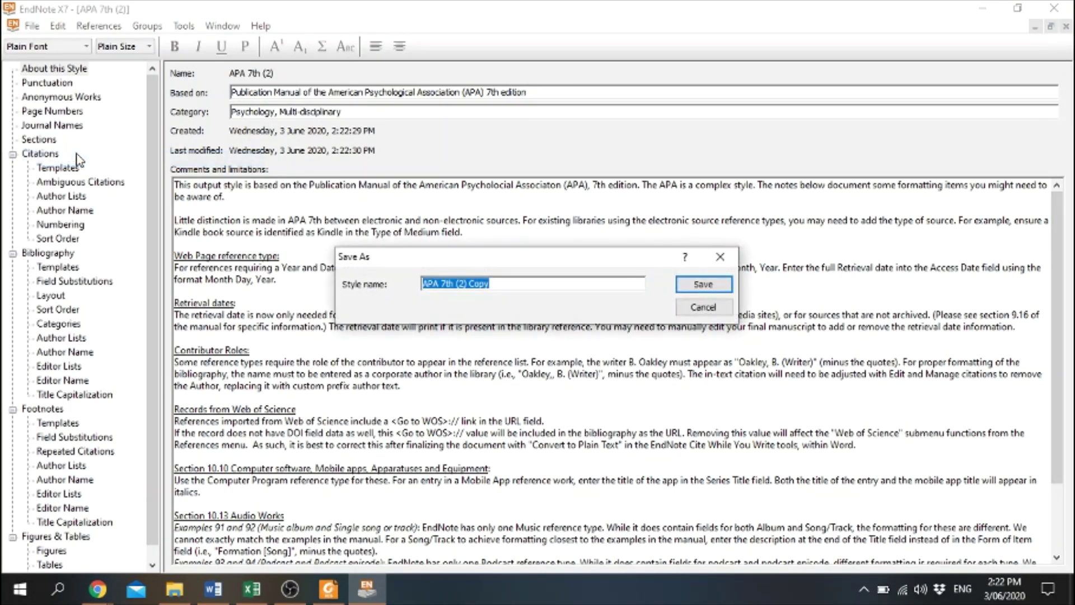
pyautogui.click(501, 286)
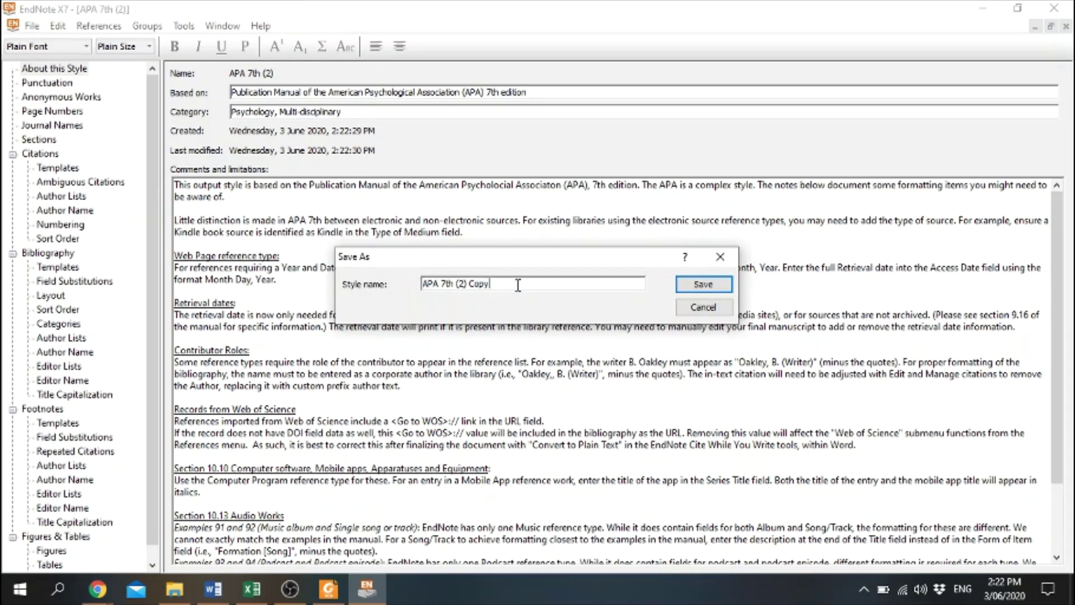
pyautogui.click(704, 307)
pyautogui.click(1066, 27)
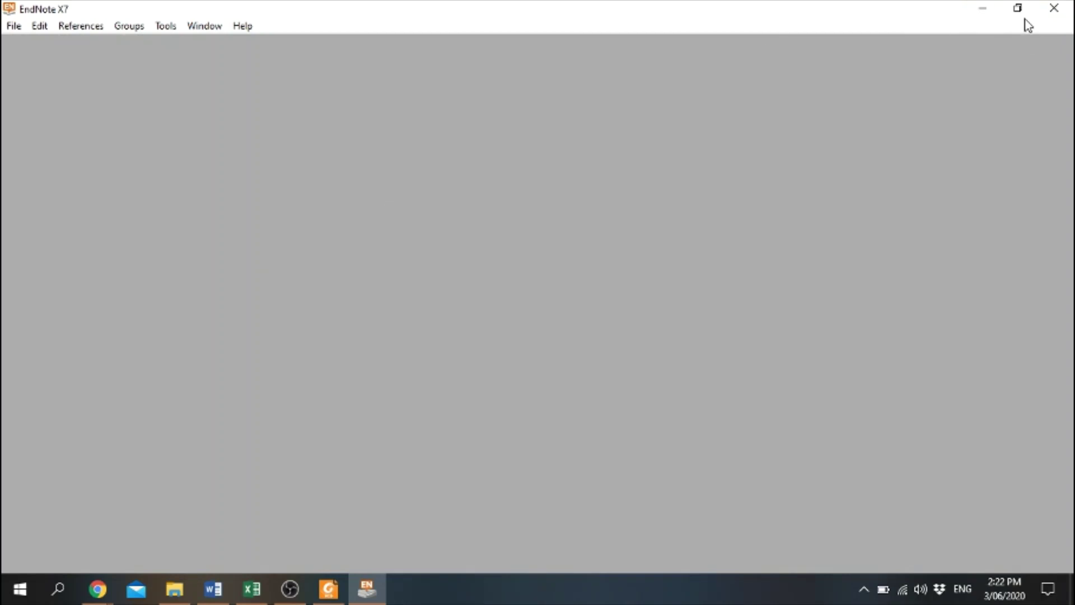
pyautogui.hotkey('alt', 'Tab')
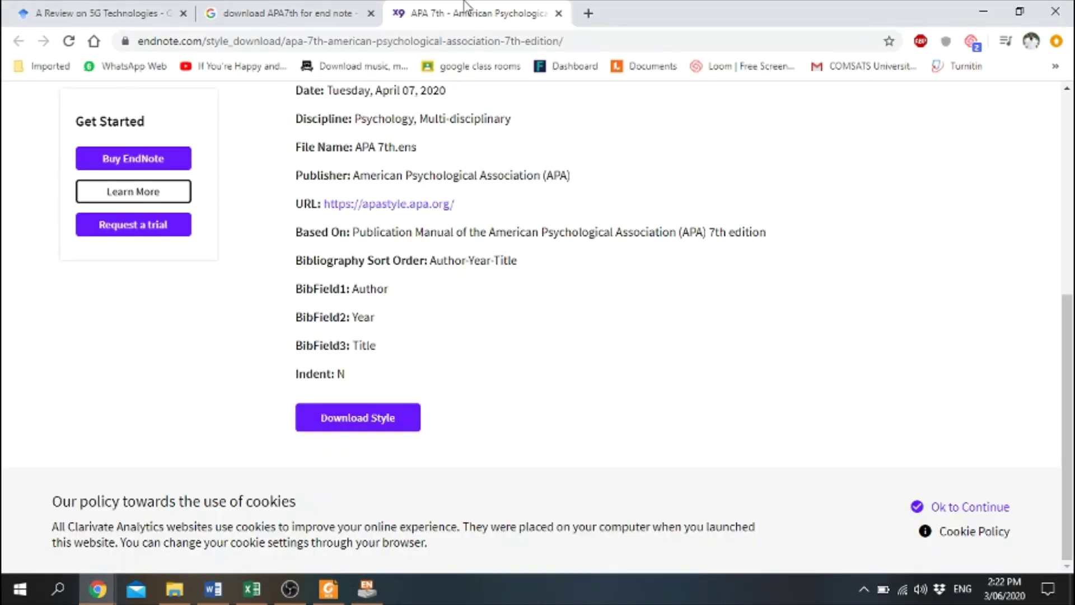
# Close the APA 7th download page, switch to Word and review the DOI and URL links in the bibliography.
pyautogui.click(558, 13)
pyautogui.hotkey('alt', 'Tab')
pyautogui.hotkey('alt', 'Tab')
pyautogui.hotkey('alt', 'Tab')
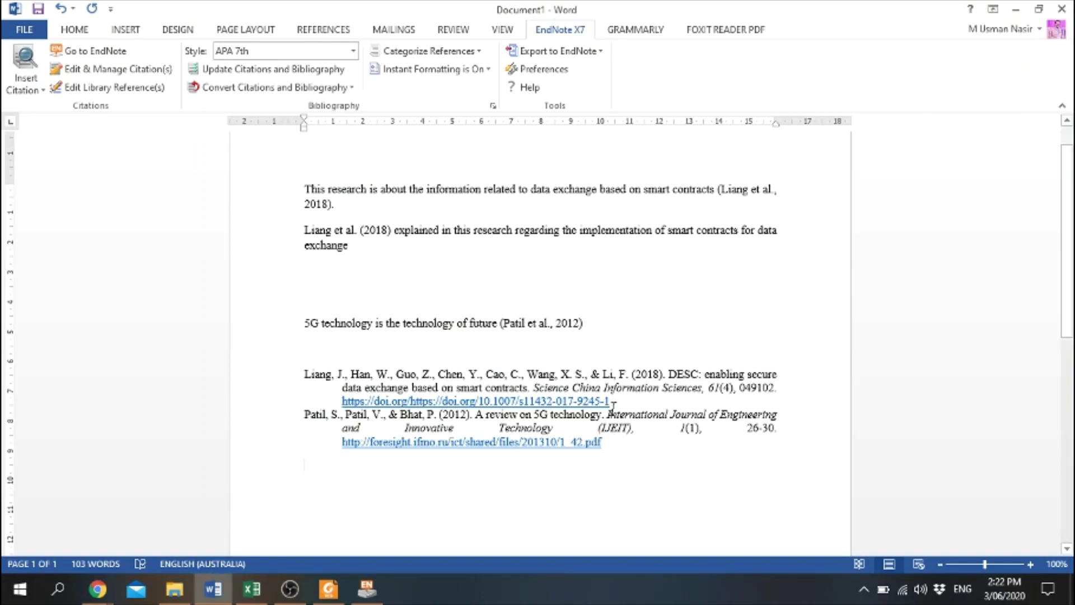
pyautogui.moveTo(612, 408); pyautogui.dragTo(341, 403)
pyautogui.click(462, 415)
pyautogui.moveTo(620, 442); pyautogui.dragTo(428, 443)
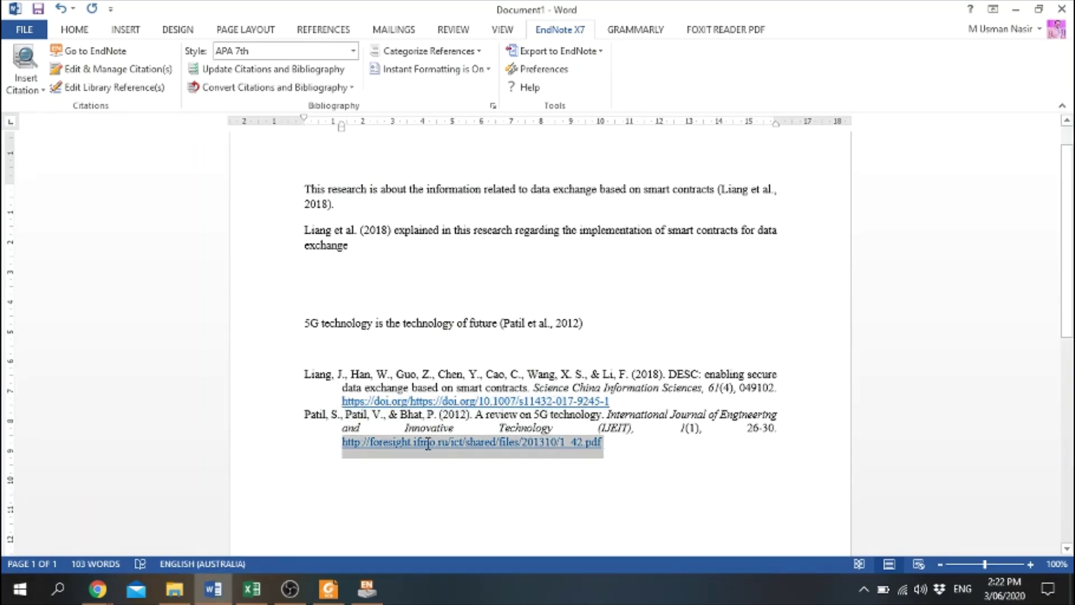
pyautogui.click(618, 458)
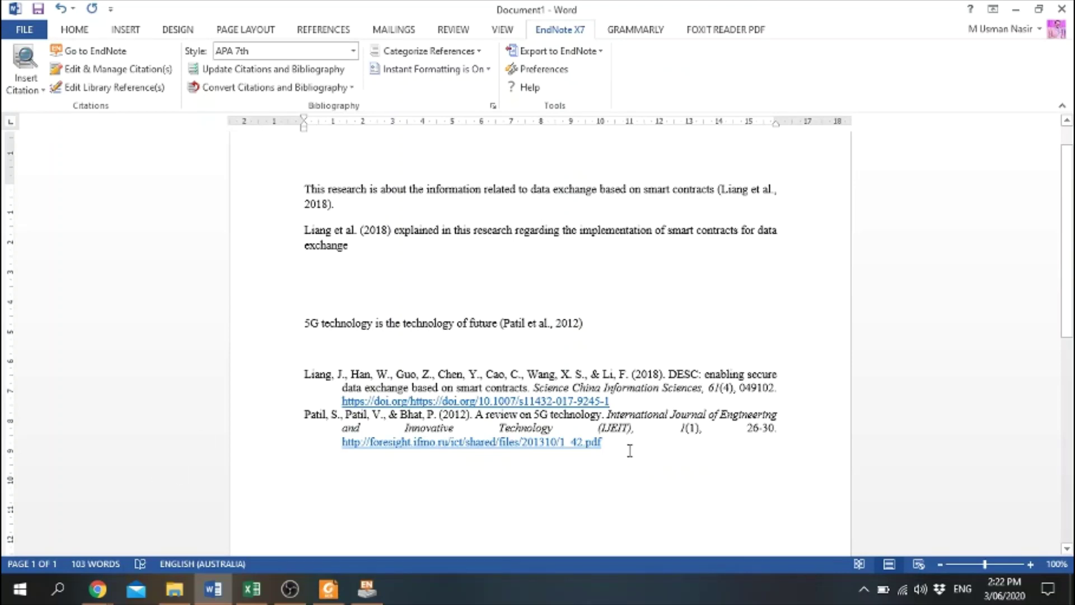
pyautogui.moveTo(629, 448); pyautogui.dragTo(421, 442)
pyautogui.scroll(-2, 493, 459)
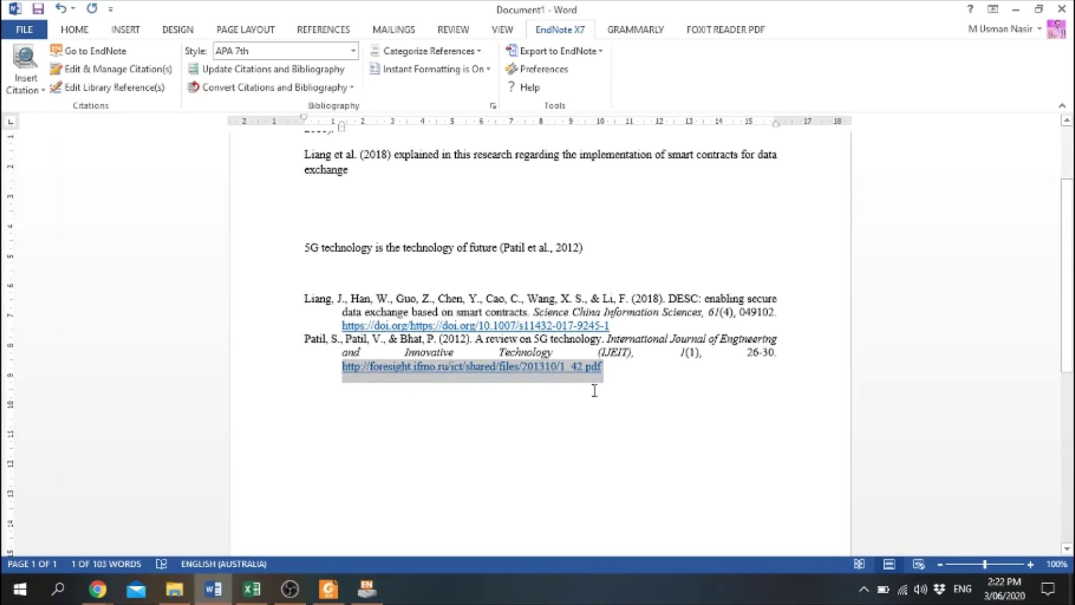
pyautogui.click(536, 444)
# View the three papers open in Foxit Reader, ending on the vehicular ad hoc network paper.
pyautogui.click(331, 594)
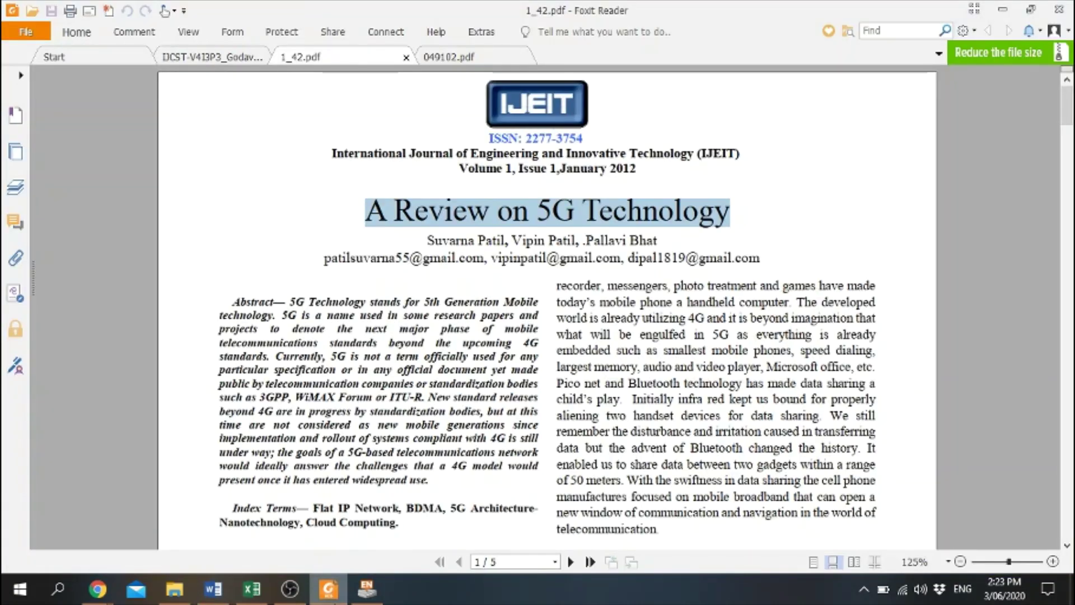
pyautogui.hotkey('alt', 'Tab')
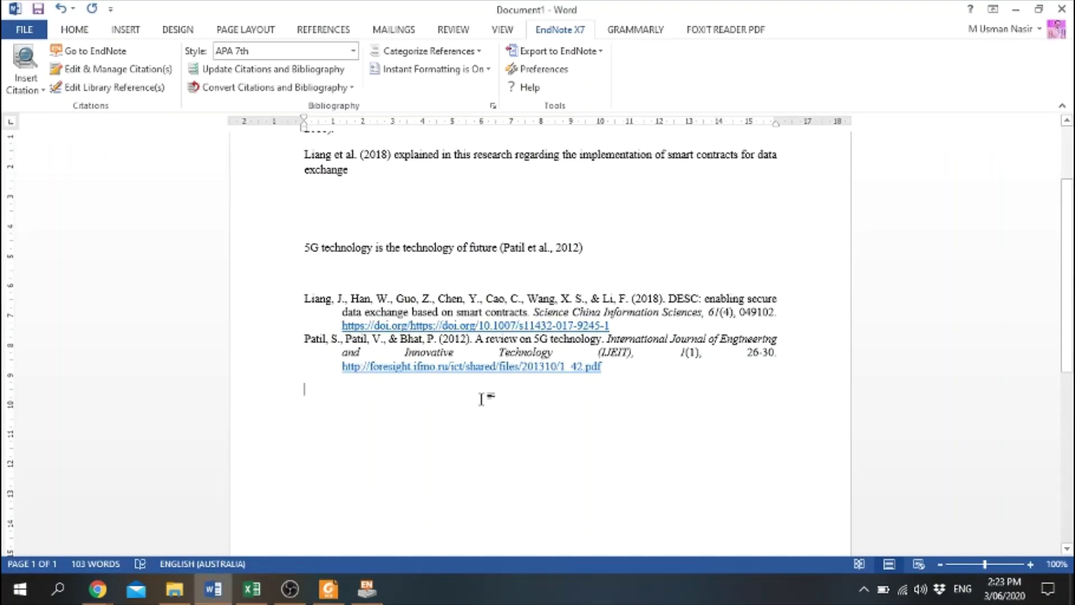
pyautogui.scroll(3, 504, 436)
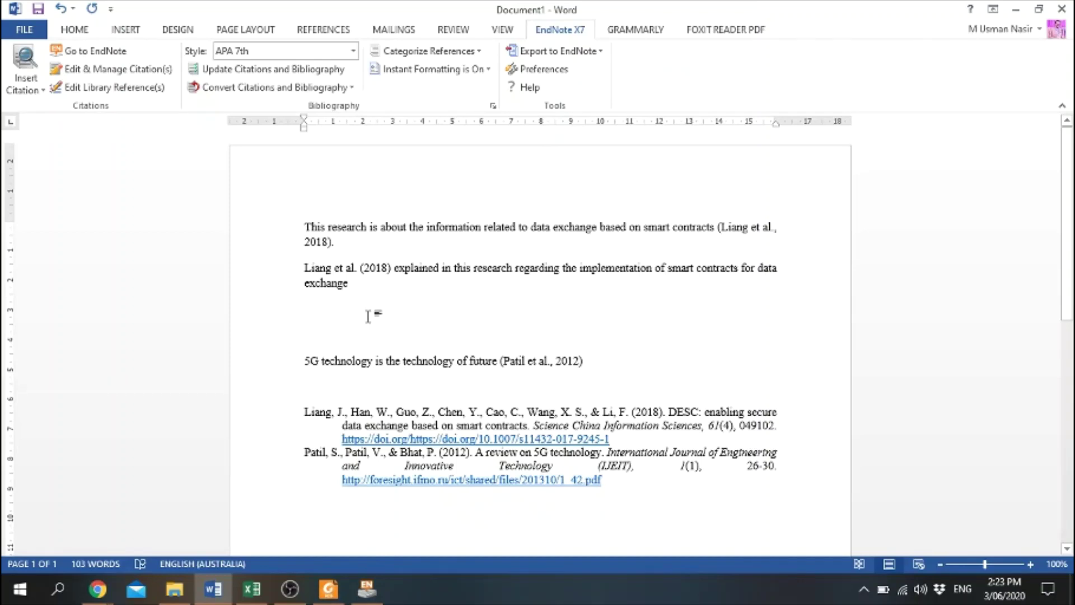
pyautogui.hotkey('alt', 'Tab')
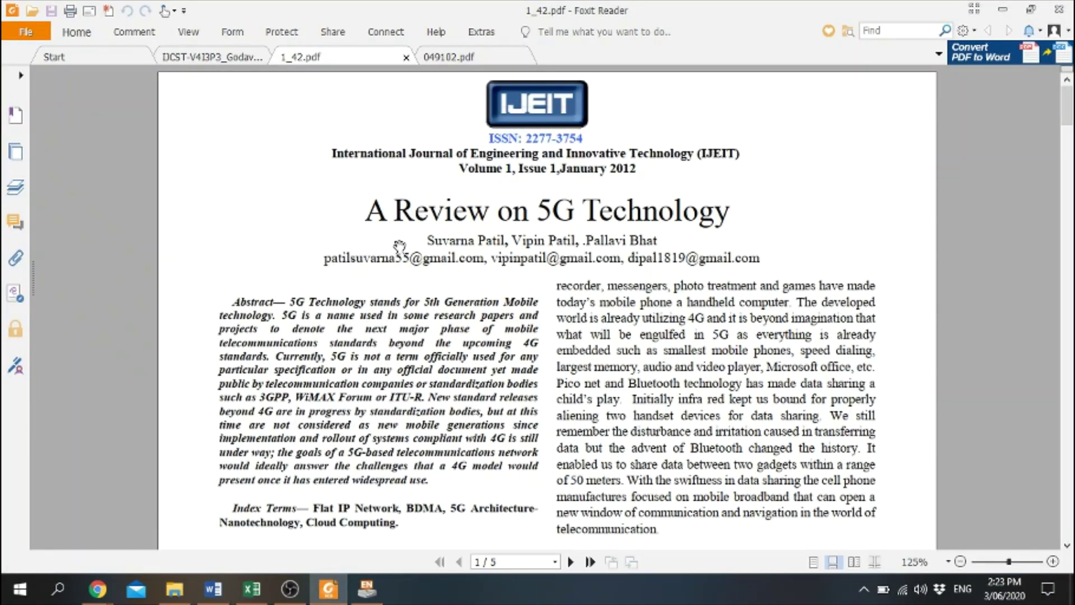
pyautogui.click(214, 56)
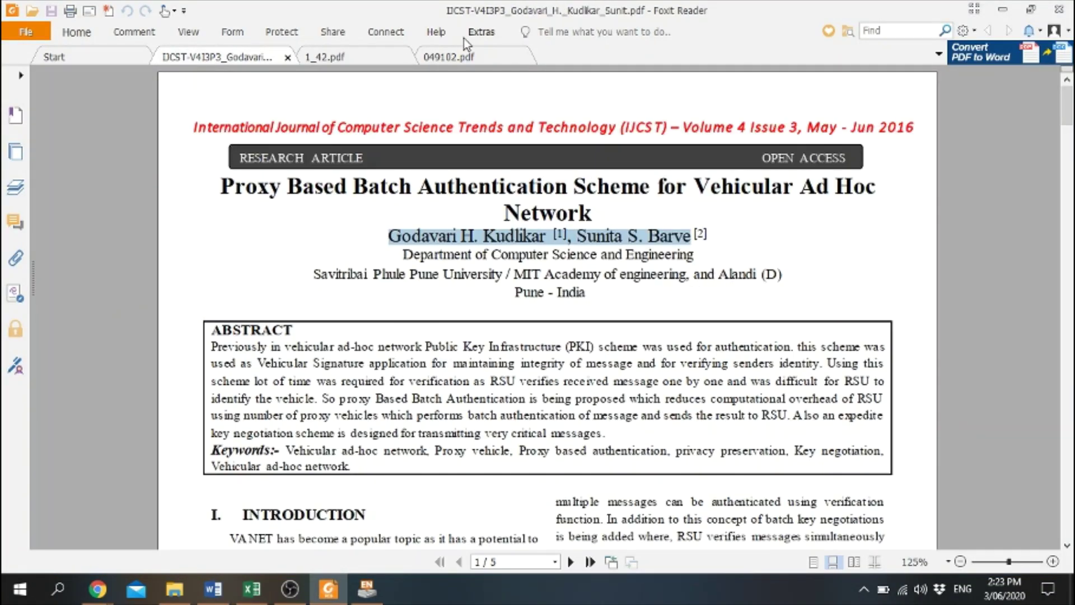
pyautogui.click(454, 56)
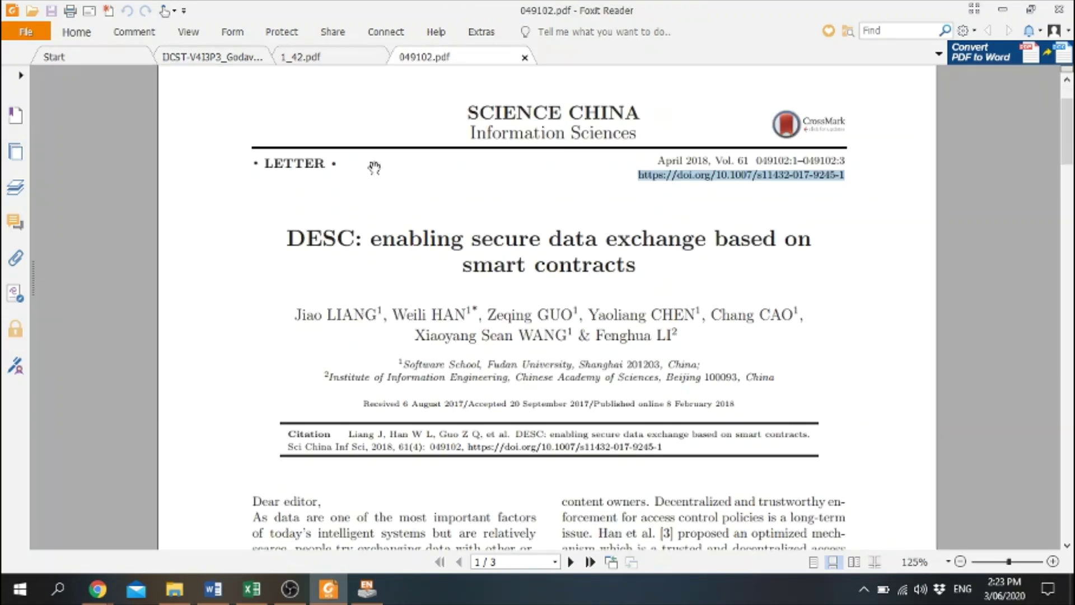
pyautogui.click(317, 58)
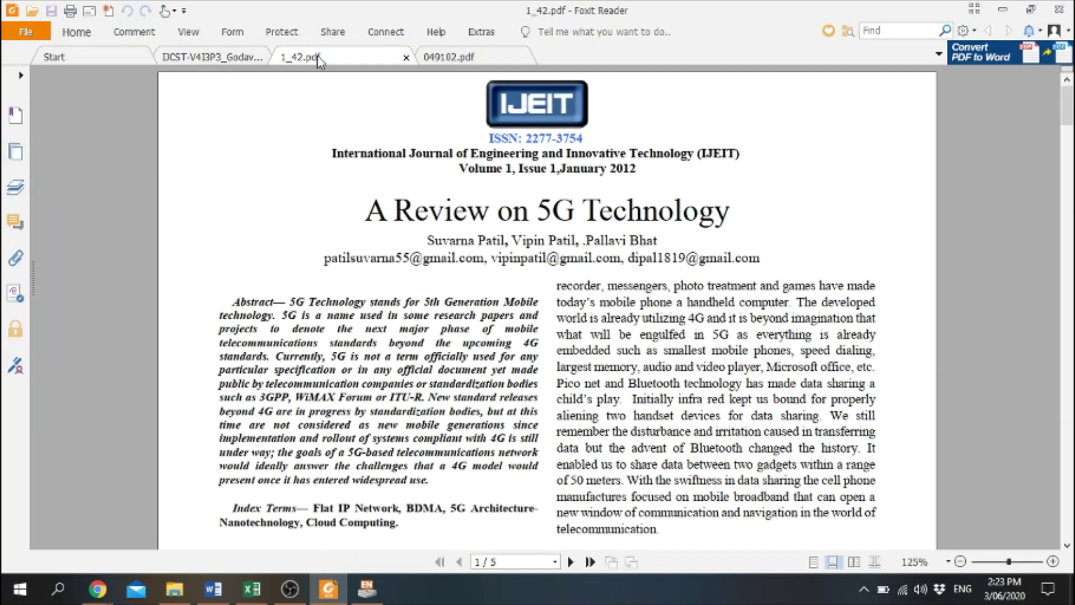
pyautogui.click(219, 58)
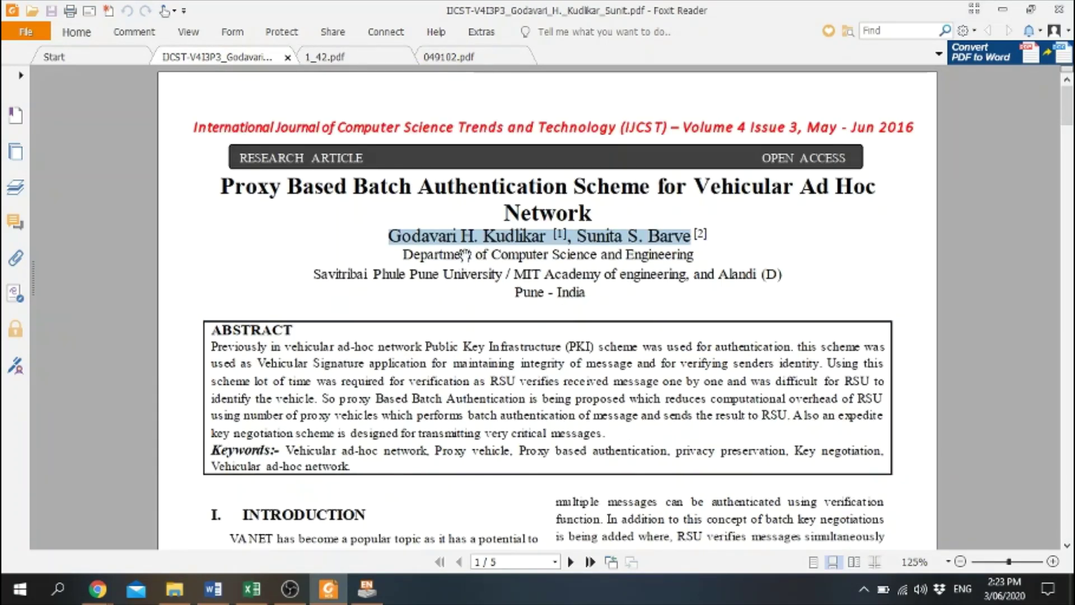
# Copy the paper title "Proxy Based Batch Authentication Scheme for Vehicular Ad Hoc Network" from the PDF.
pyautogui.click(480, 240)
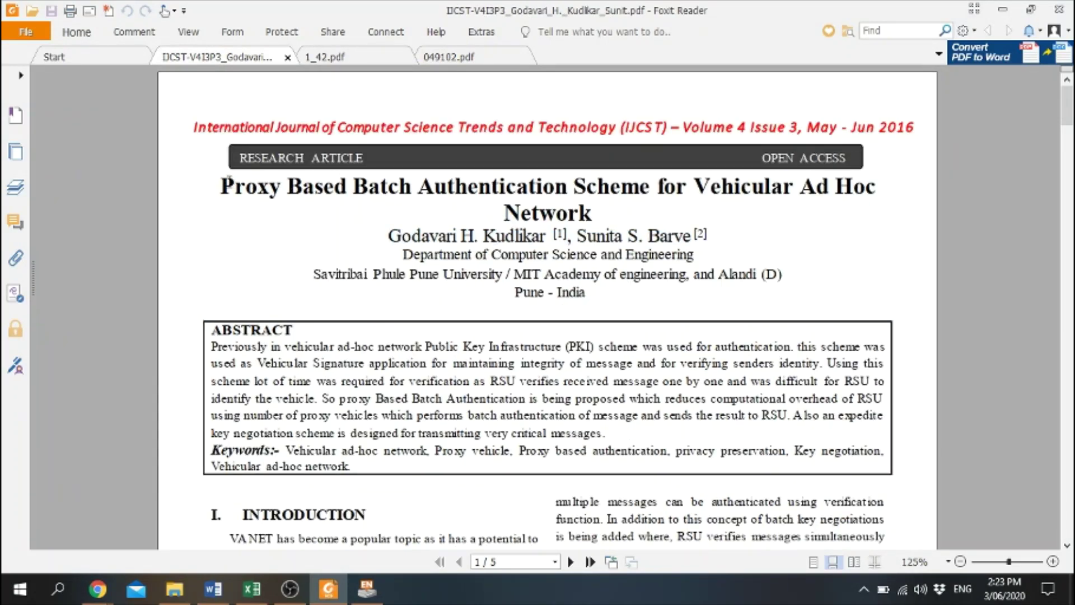
pyautogui.moveTo(225, 179); pyautogui.dragTo(595, 211)
pyautogui.hotkey('ctrl', 'c')
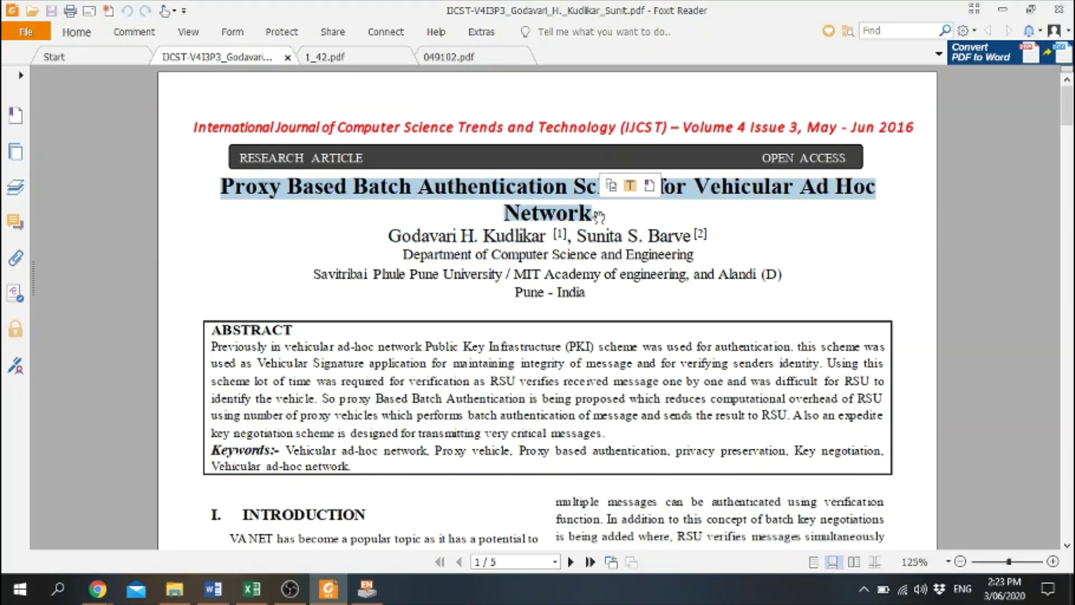
# Switch to Chrome, close the Google results for the APA 7th download and search Google Scholar for the copied paper title.
pyautogui.hotkey('alt', 'Tab')
pyautogui.click(589, 283)
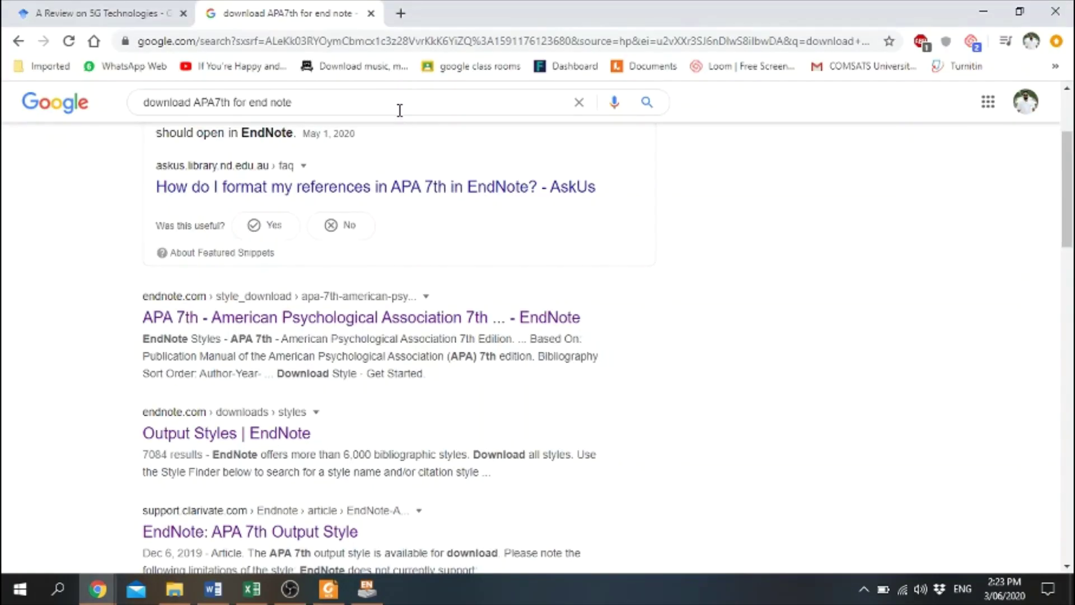
pyautogui.click(400, 108)
pyautogui.middleClick(212, 9)
pyautogui.moveTo(370, 106); pyautogui.dragTo(4, 109)
pyautogui.hotkey('ctrl', 'v')
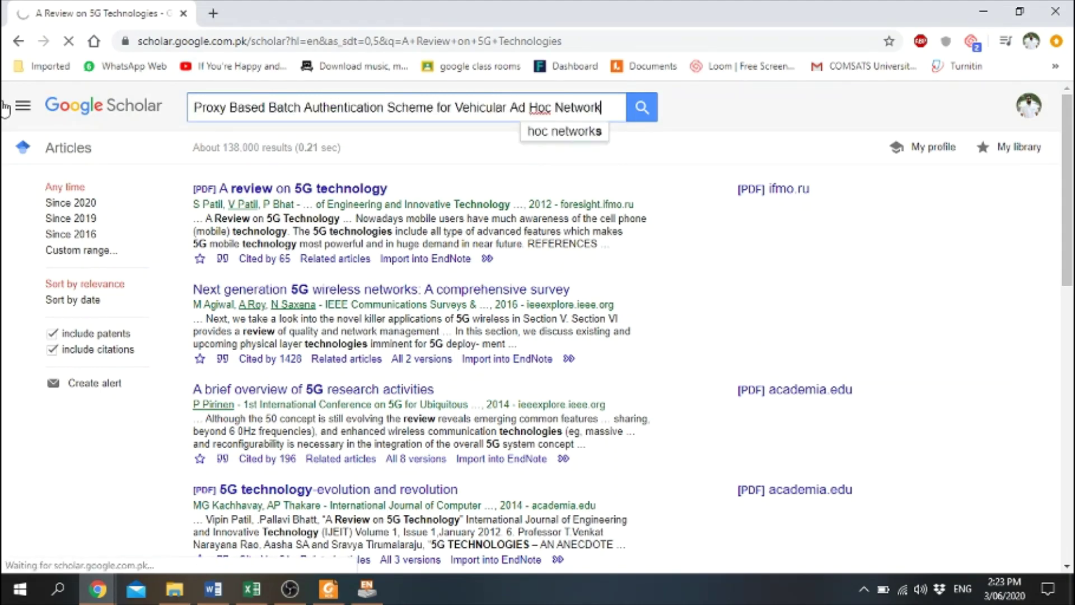
pyautogui.press('Return')
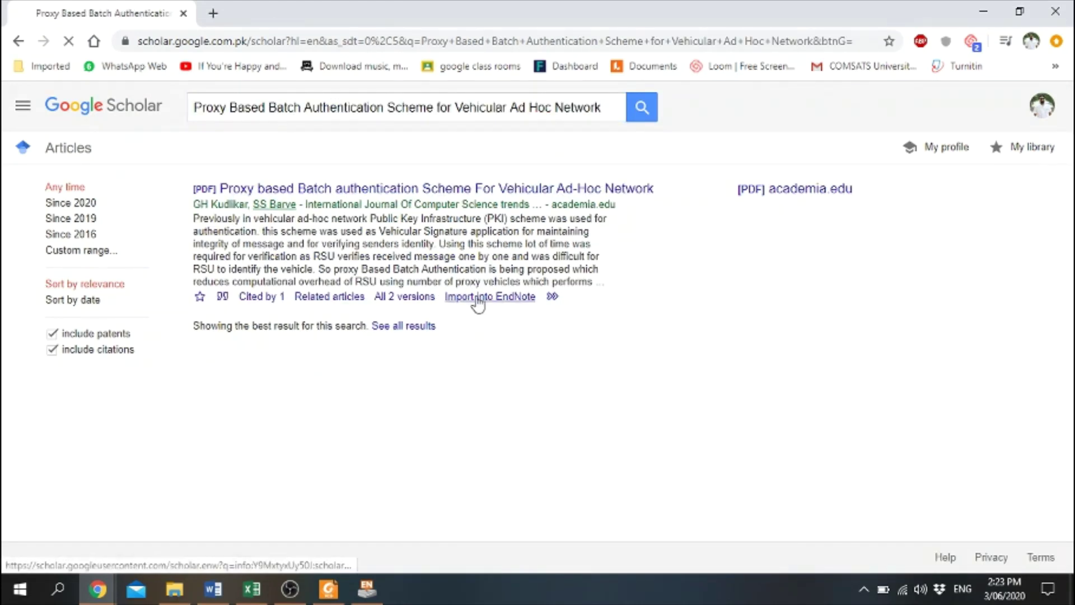
# Download the found paper's EndNote citation from Google Scholar, open the file and cancel the reference library selection.
pyautogui.click(475, 298)
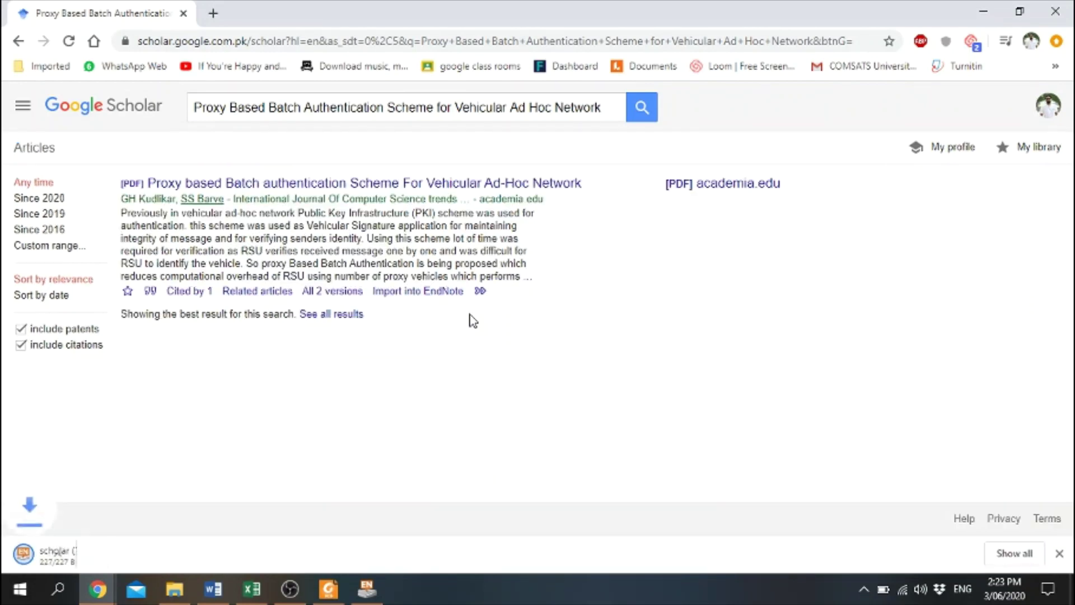
pyautogui.click(130, 556)
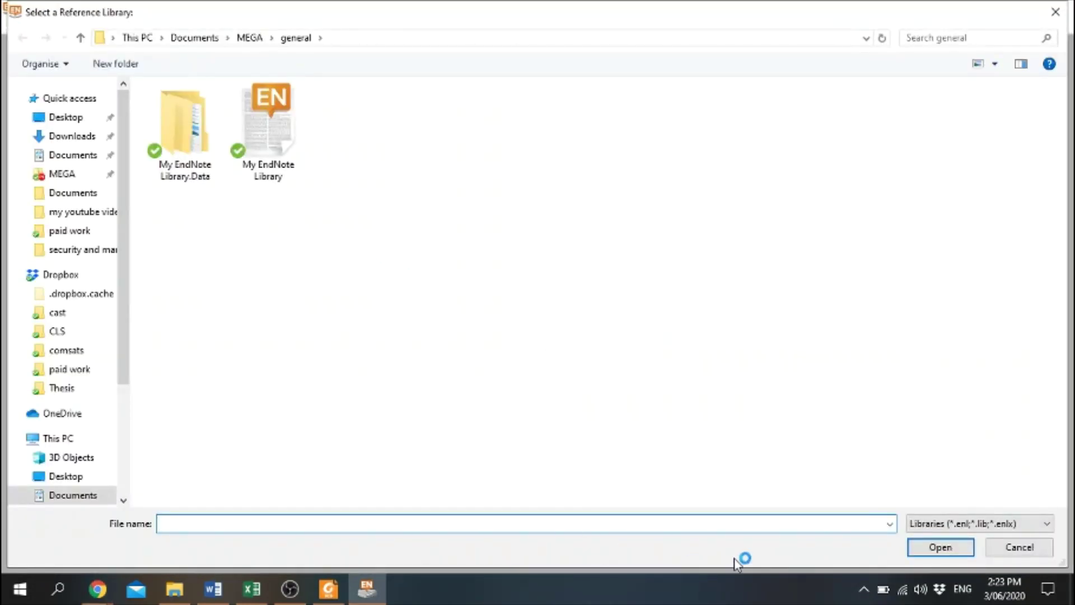
pyautogui.click(1018, 548)
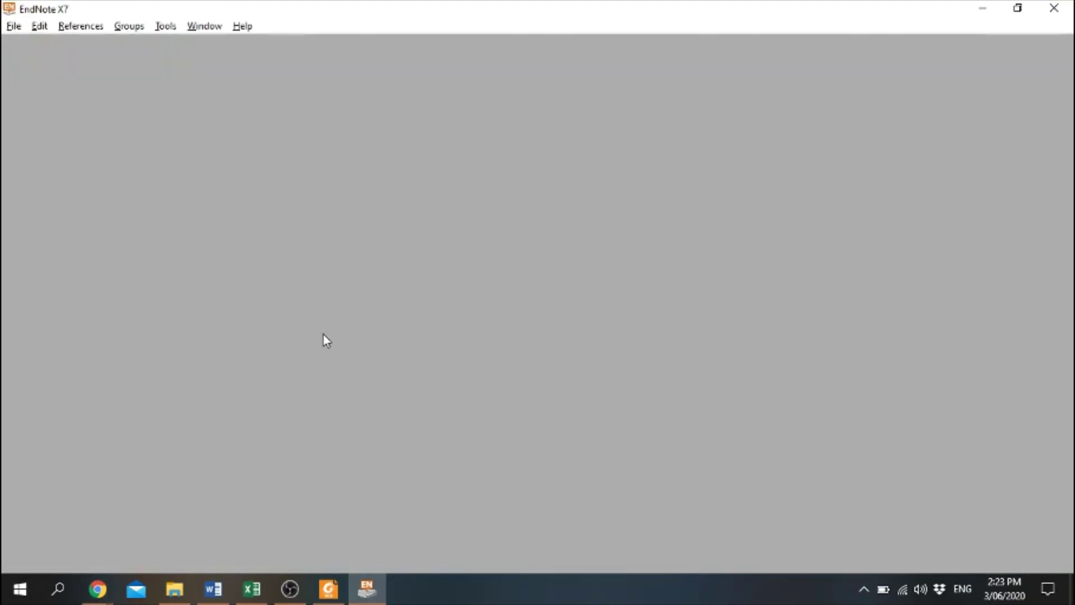
# Open "My EndNote Library" from the general folder in EndNote.
pyautogui.click(14, 27)
pyautogui.click(22, 60)
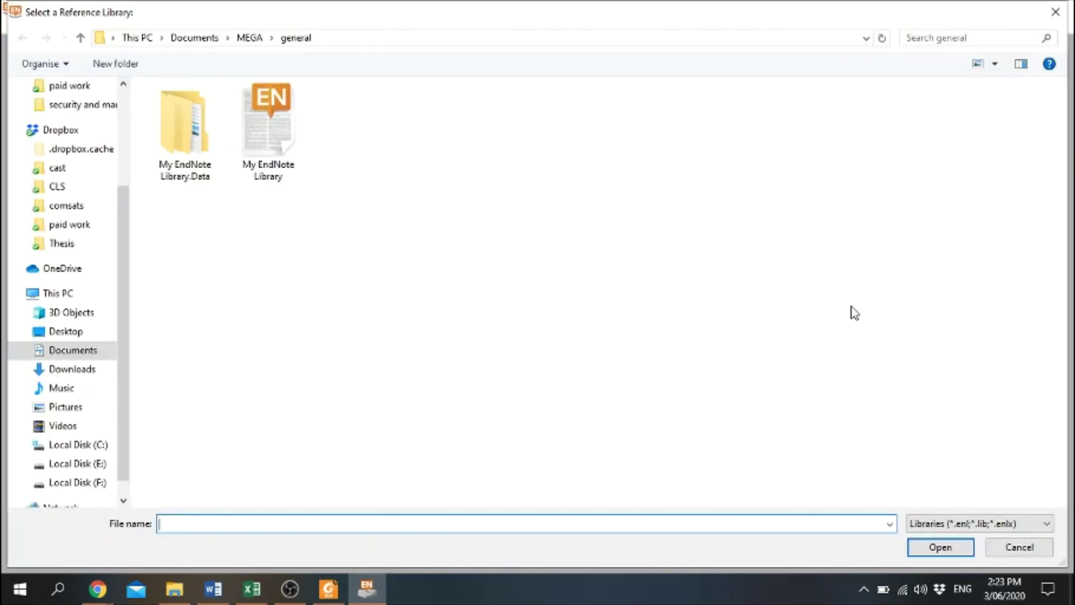
pyautogui.click(301, 100)
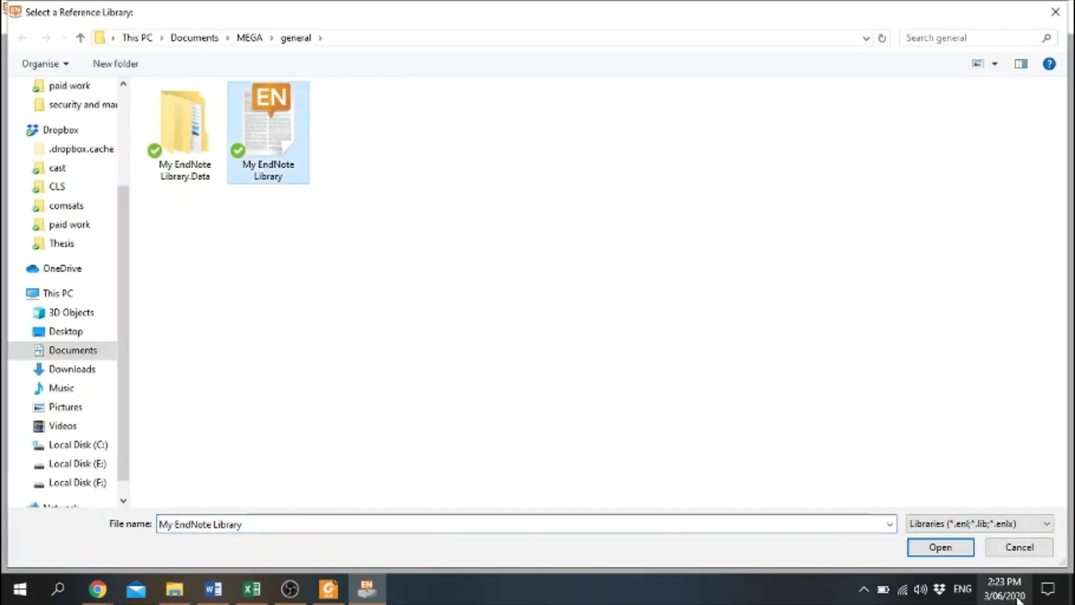
pyautogui.click(941, 547)
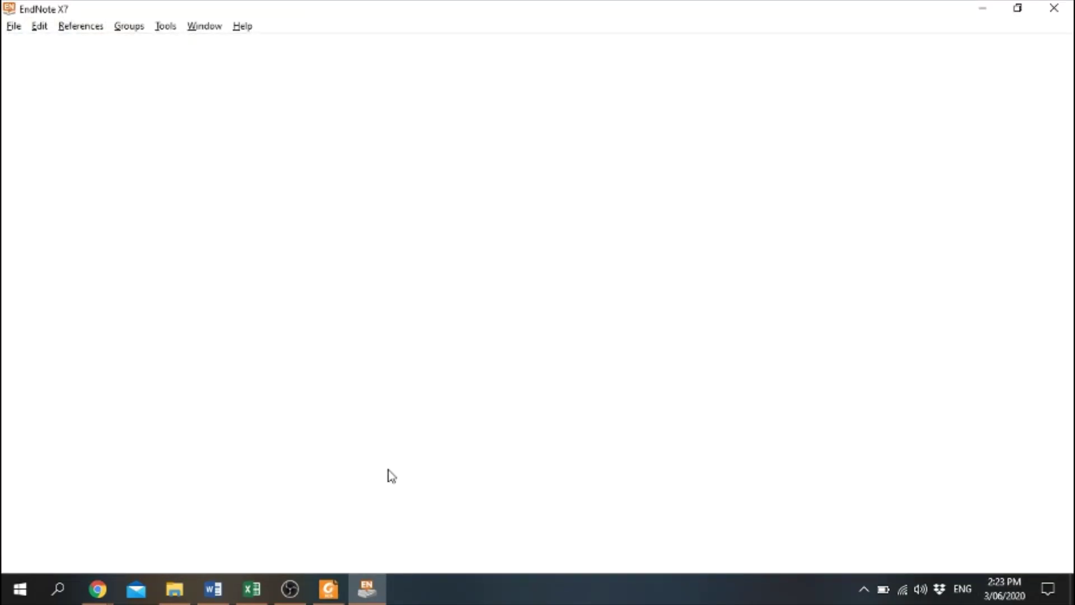
# Open scholar (12).enw from Chrome's download history to import its reference into the EndNote library.
pyautogui.hotkey('alt', 'Tab')
pyautogui.click(1056, 41)
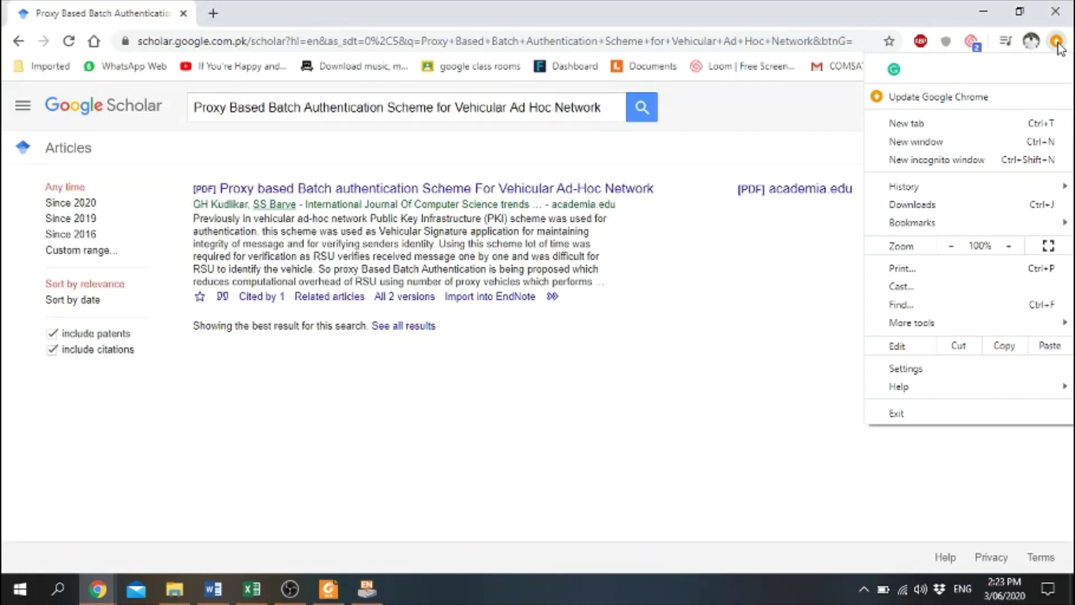
pyautogui.click(917, 204)
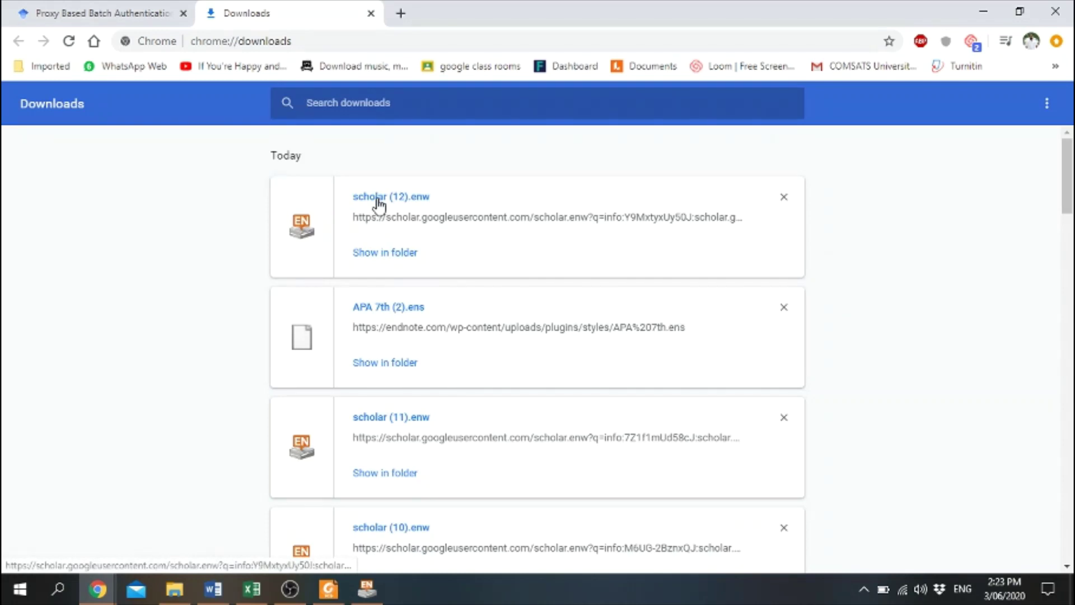
pyautogui.click(378, 199)
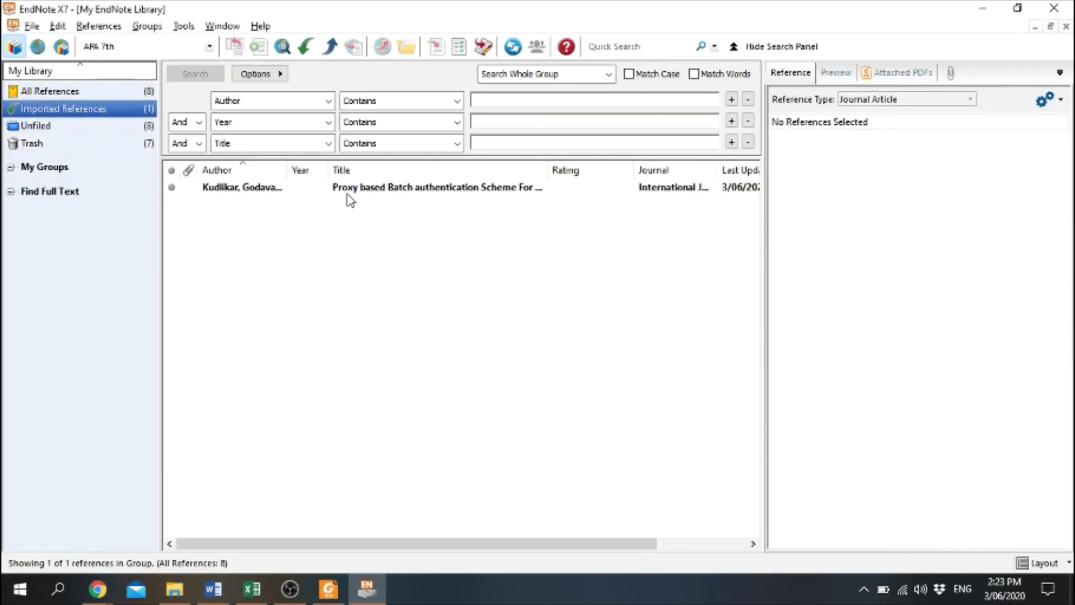
# Insert the imported "Proxy based Batch authentication Scheme" reference as a citation on the blank line above the 5G sentence in Word.
pyautogui.click(378, 190)
pyautogui.hotkey('alt', 'Tab')
pyautogui.hotkey('alt', 'Tab')
pyautogui.hotkey('alt', 'Tab')
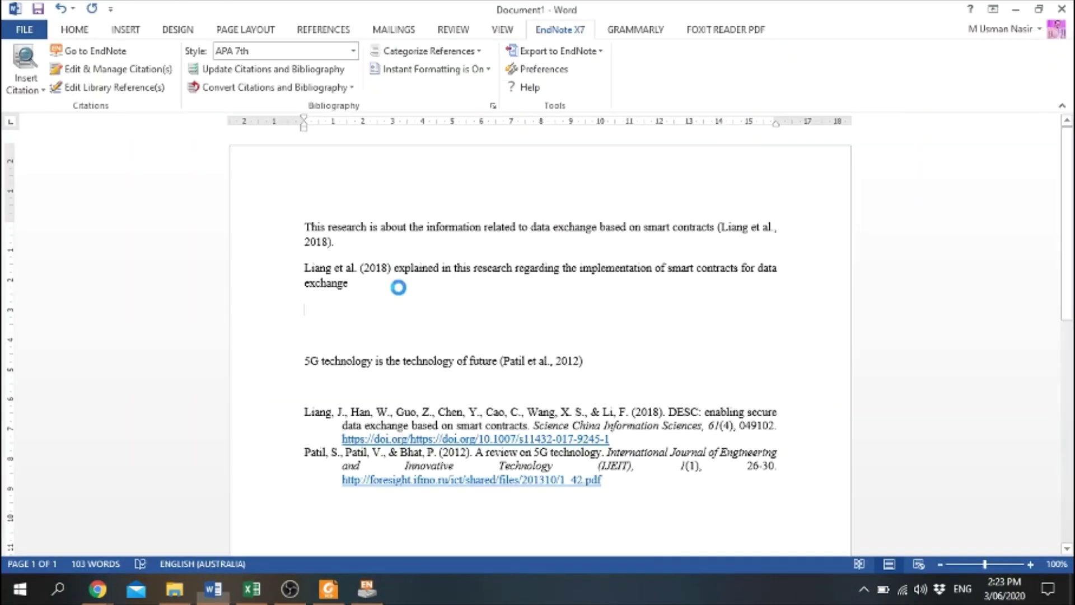
pyautogui.click(366, 588)
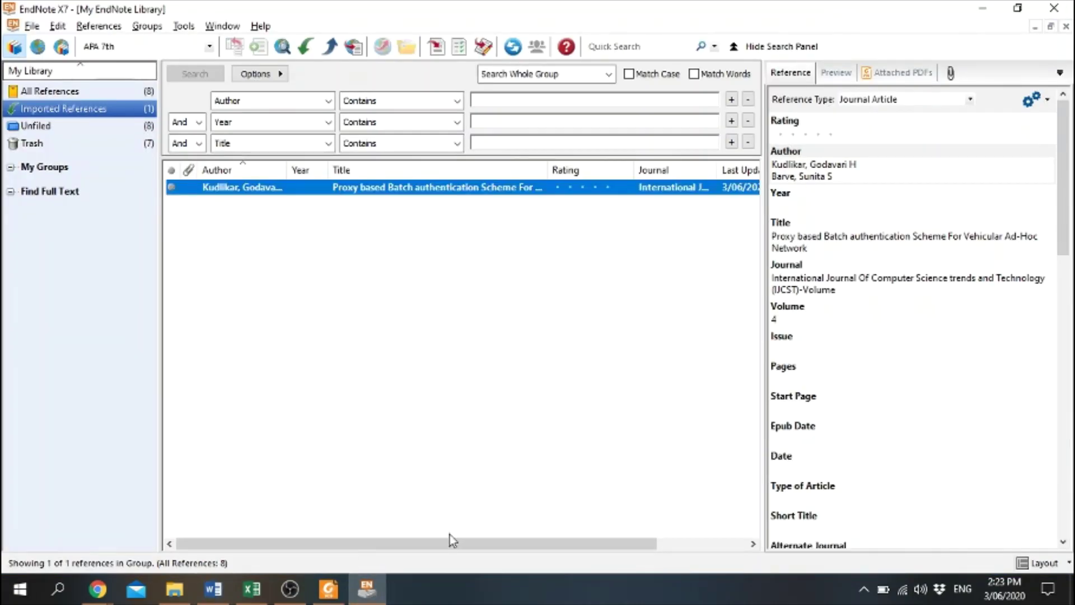
pyautogui.click(436, 49)
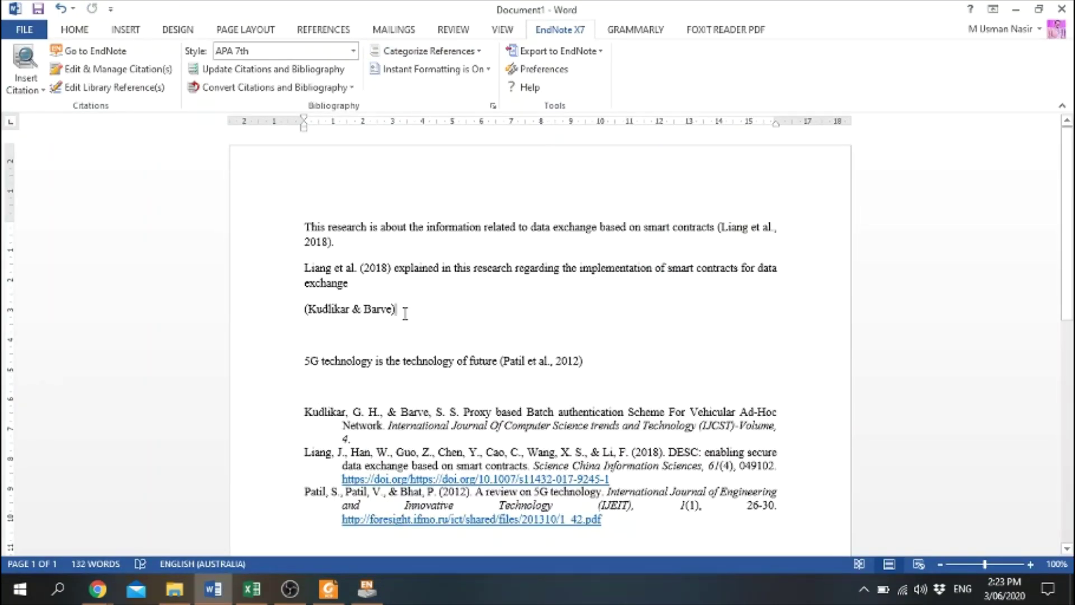
# Check the new citation for a missing year against the publication date in the paper's PDF header, and return to Word.
pyautogui.moveTo(405, 314); pyautogui.dragTo(287, 318)
pyautogui.hotkey('alt', 'Tab')
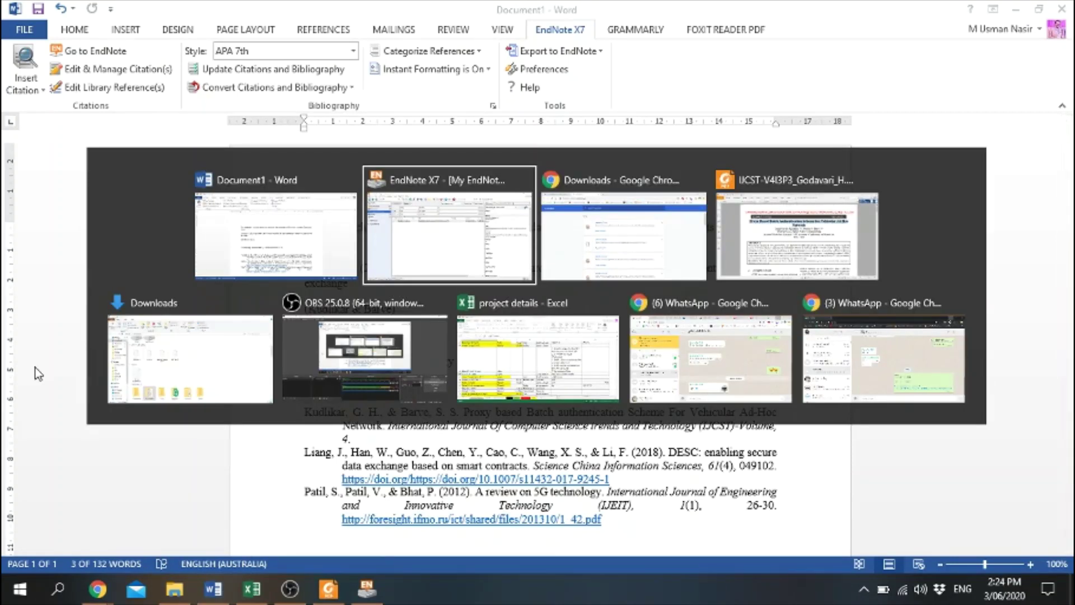
pyautogui.hotkey('alt', 'Tab')
pyautogui.hotkey('alt', 'Tab')
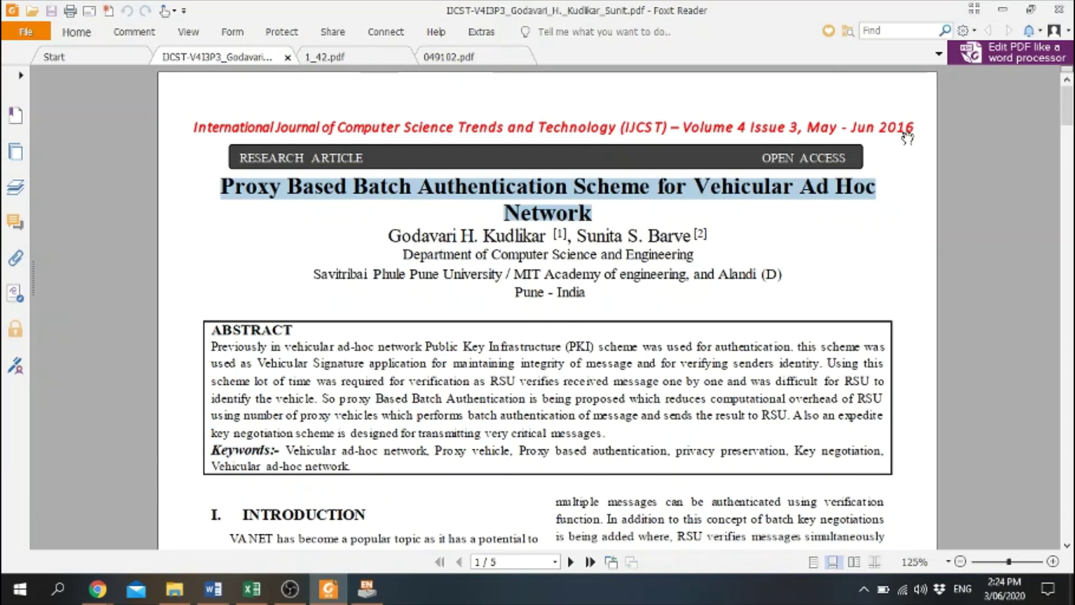
pyautogui.hotkey('alt', 'Tab')
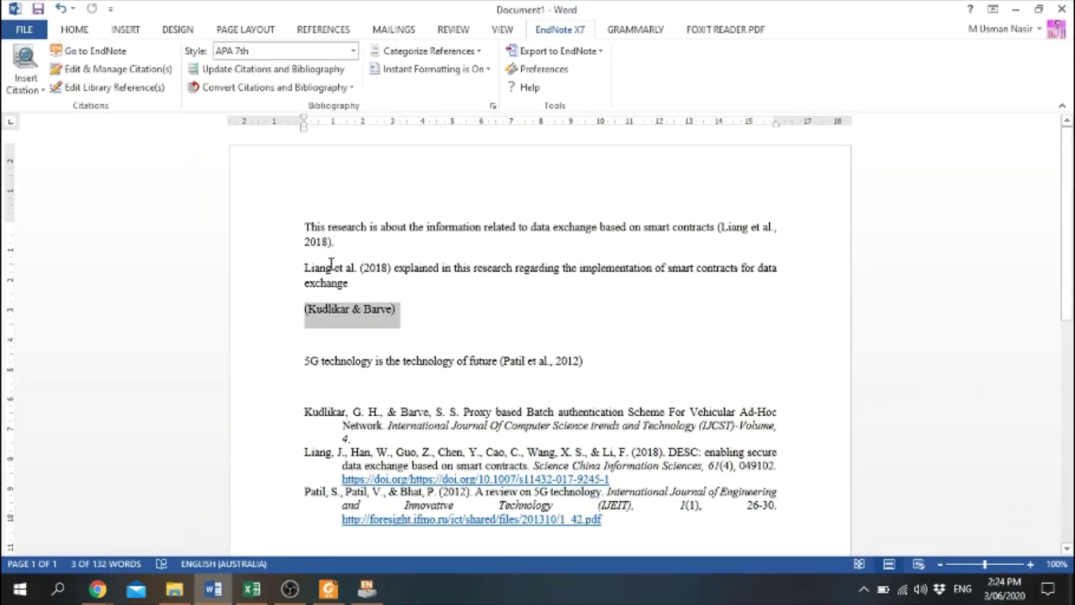
# Change the document's EndNote citation style to APA 6th and place the cursor inside the newly inserted citation.
pyautogui.click(353, 51)
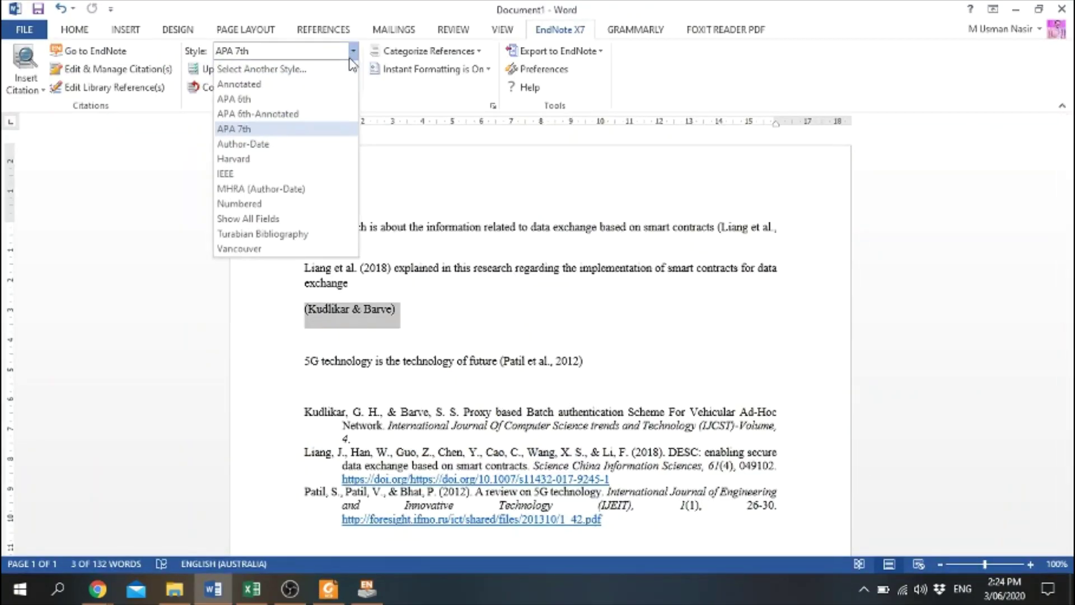
pyautogui.click(302, 101)
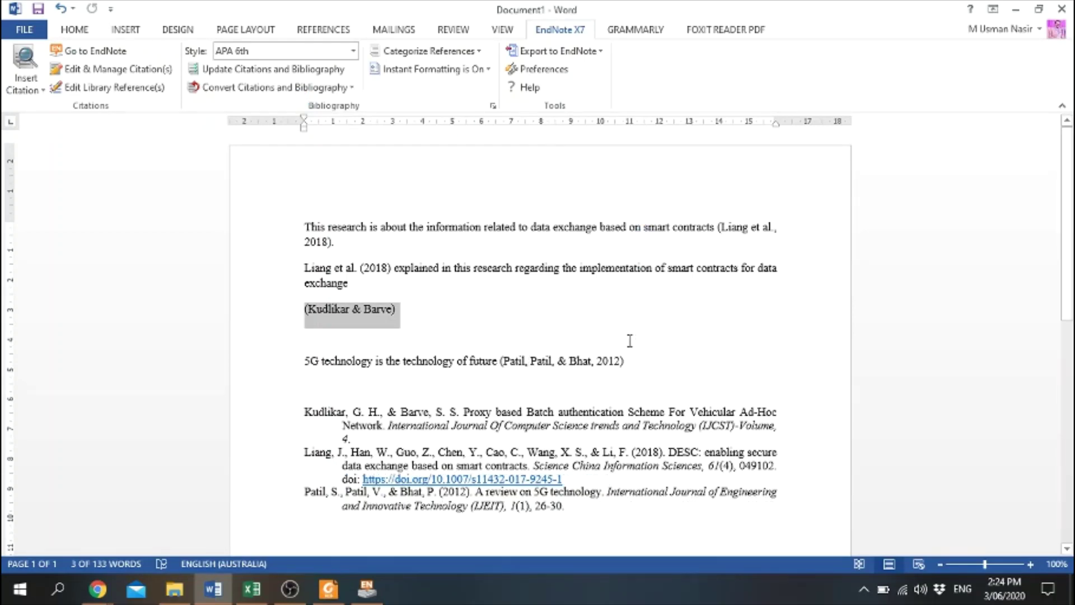
pyautogui.scroll(-3, 629, 340)
pyautogui.click(395, 240)
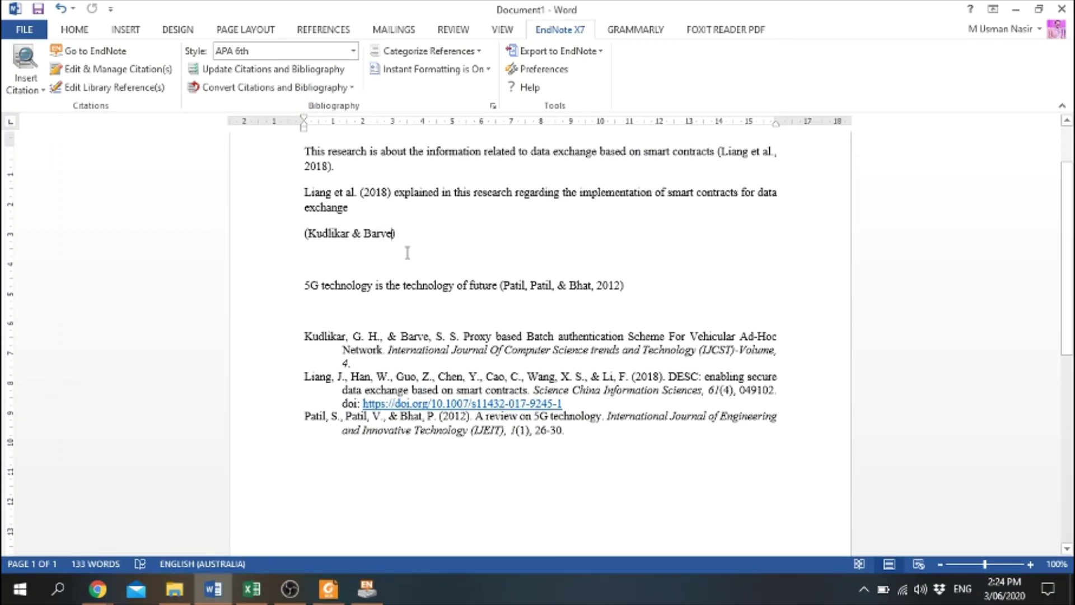
# In the EndNote library, set the year of the "Proxy based Batch authentication Scheme" reference to 2016, as printed in the PDF header.
pyautogui.click(366, 589)
pyautogui.hotkey('alt', 'Tab')
pyautogui.hotkey('alt', 'Tab')
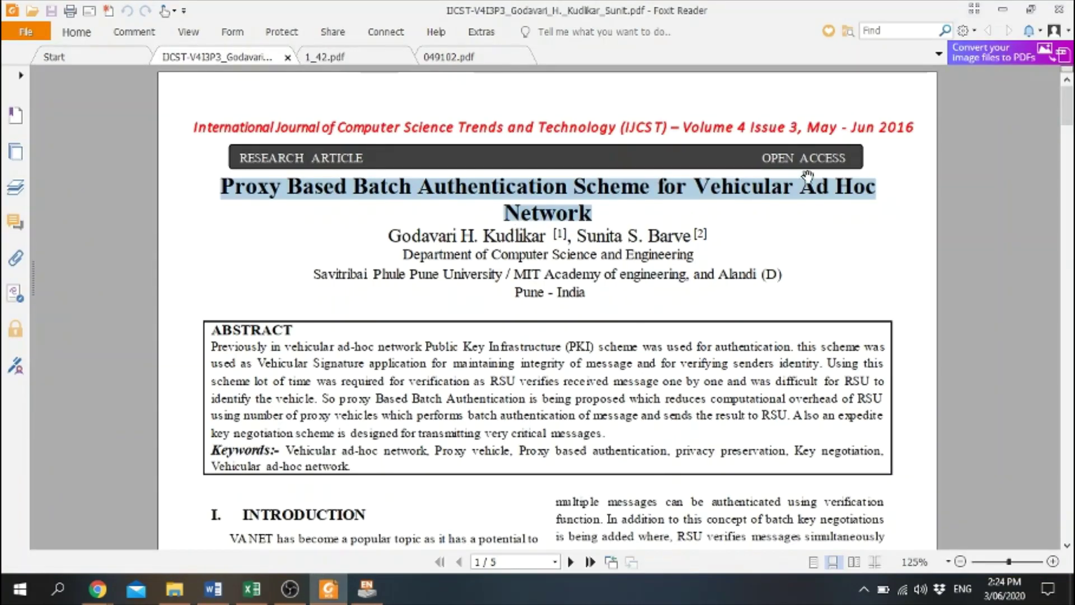
pyautogui.hotkey('alt', 'Tab')
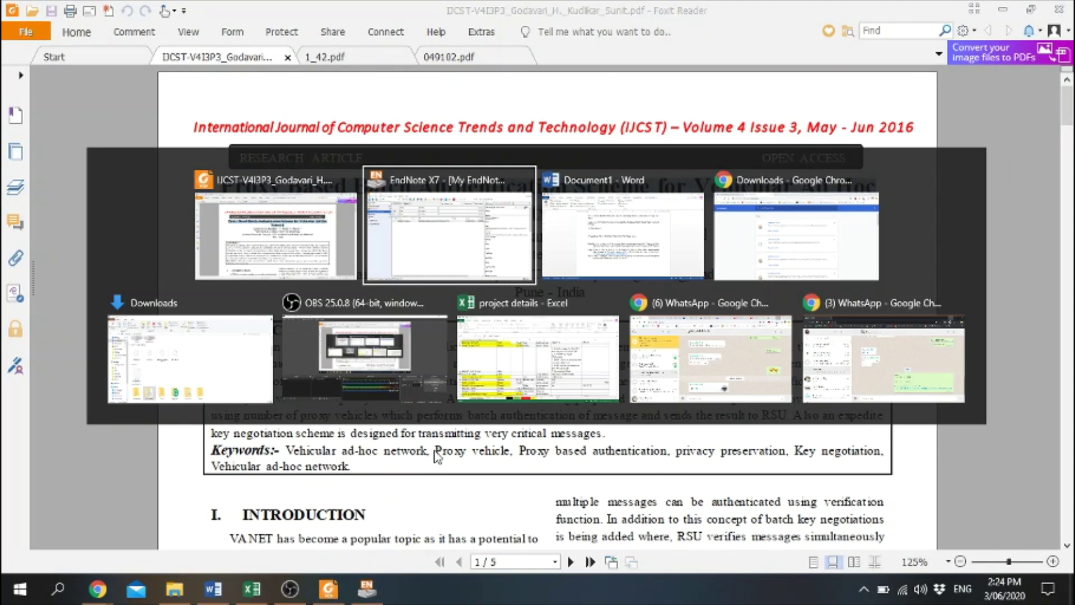
pyautogui.hotkey('alt', 'Tab')
pyautogui.hotkey('alt', 'shift', 'Tab')
pyautogui.hotkey('alt', 'Tab')
pyautogui.hotkey('alt', 'shift', 'Tab')
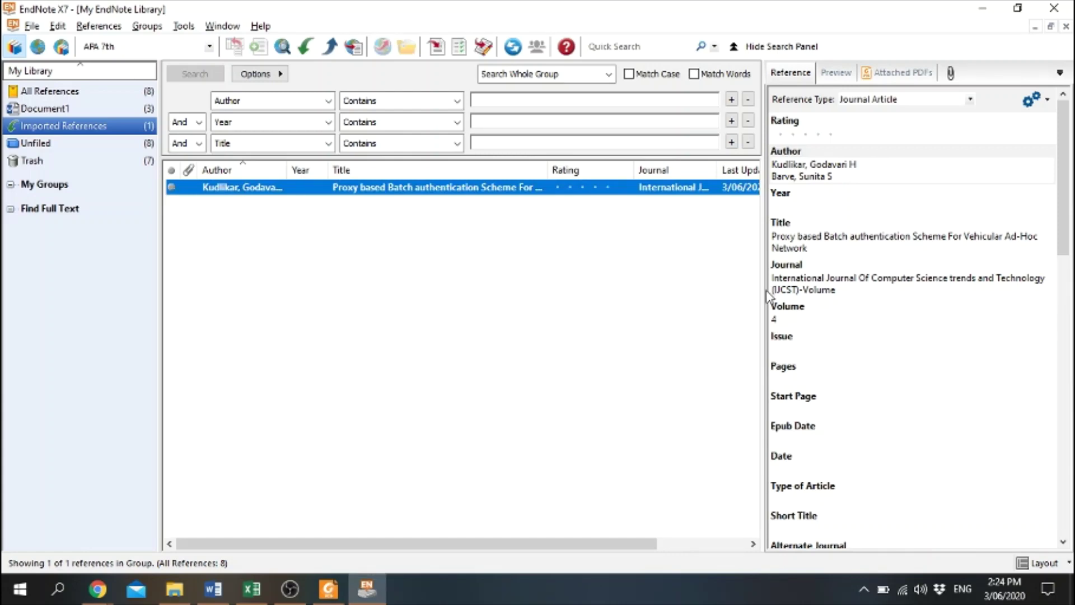
pyautogui.click(787, 206)
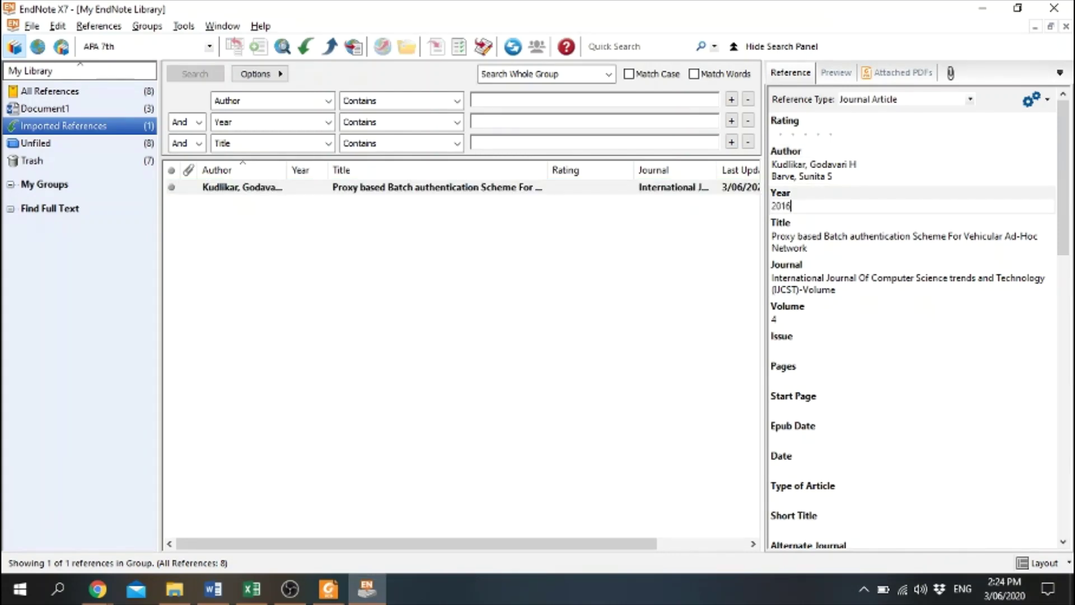
# Return to Word and refresh the citations by turning EndNote's Instant Formatting off and on again, accepting its existing configuration.
pyautogui.hotkey('alt', 'Tab')
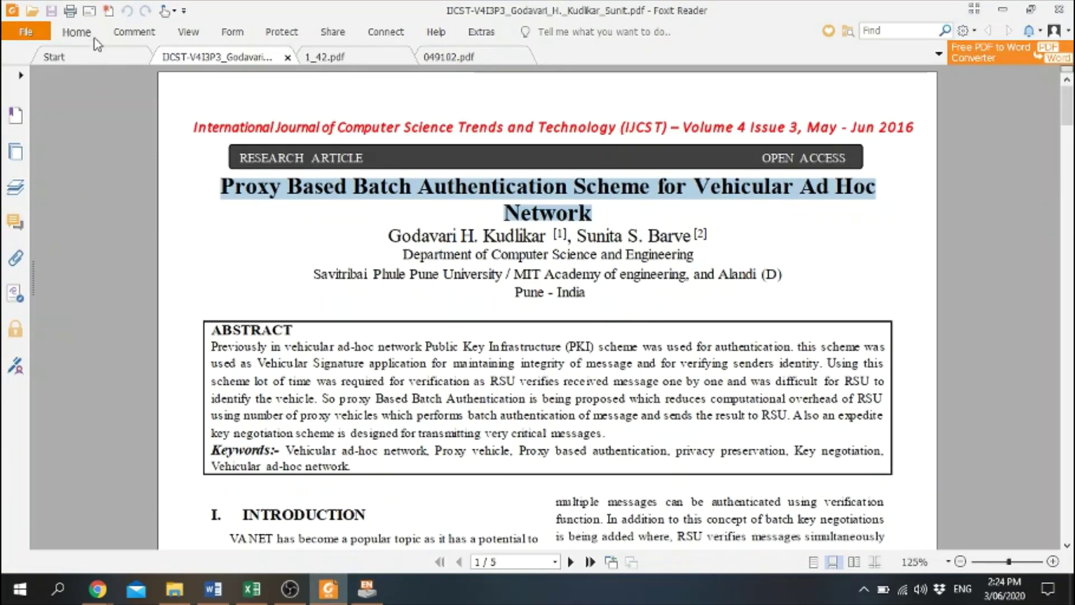
pyautogui.hotkey('alt', 'Tab')
pyautogui.hotkey('alt', 'Tab')
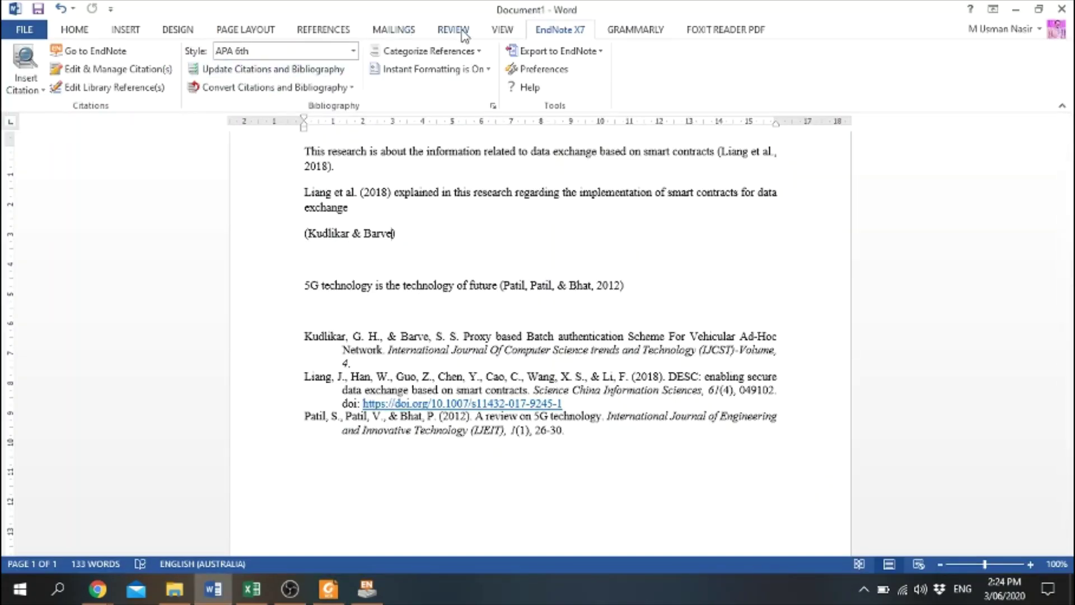
pyautogui.click(442, 70)
pyautogui.click(432, 88)
pyautogui.click(446, 71)
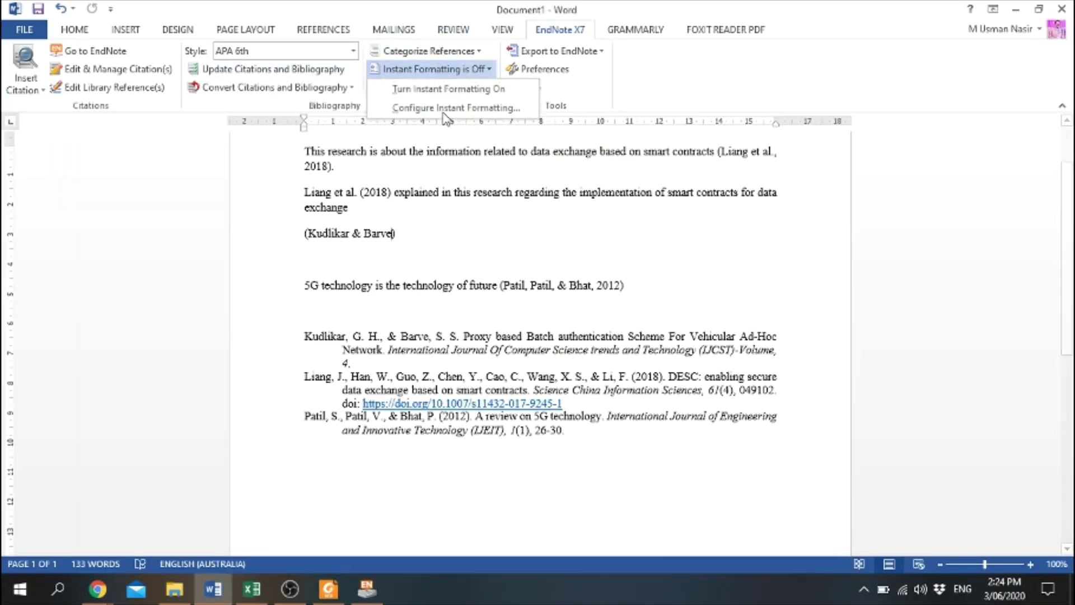
pyautogui.click(437, 110)
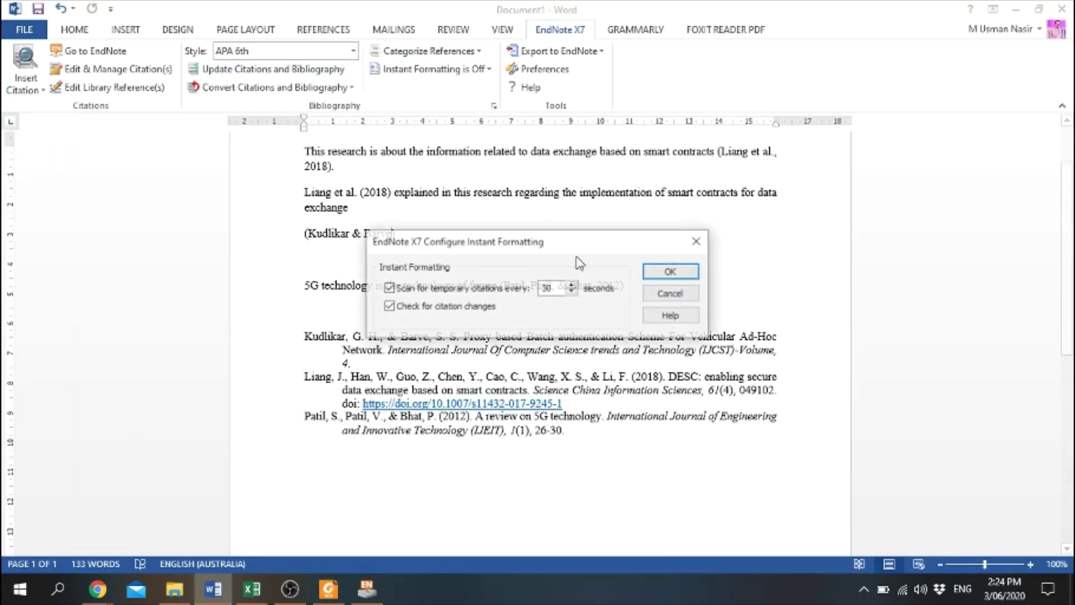
pyautogui.click(671, 272)
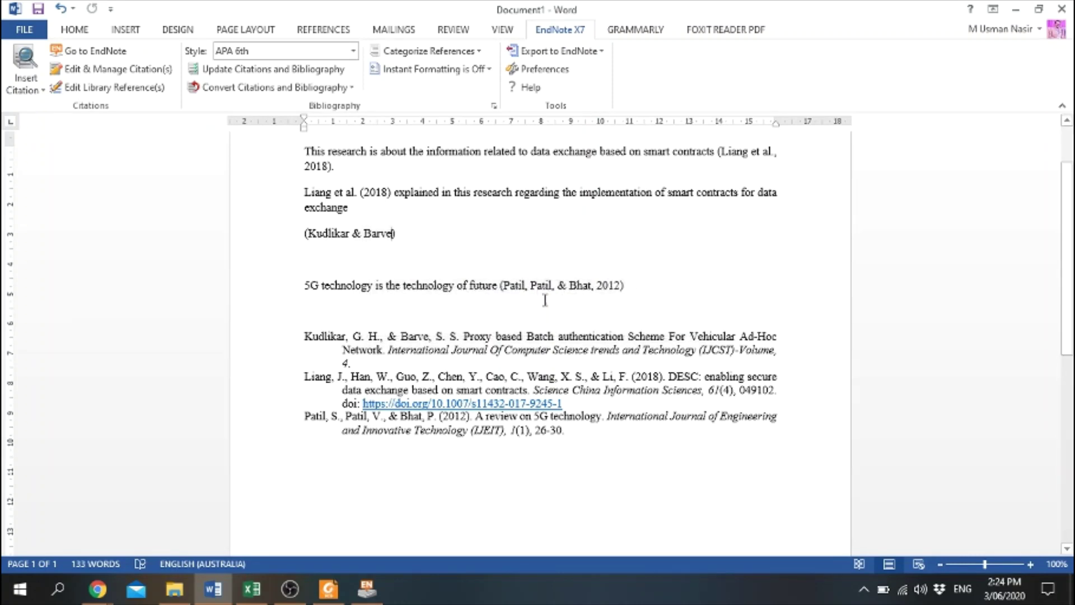
pyautogui.click(464, 70)
pyautogui.click(465, 87)
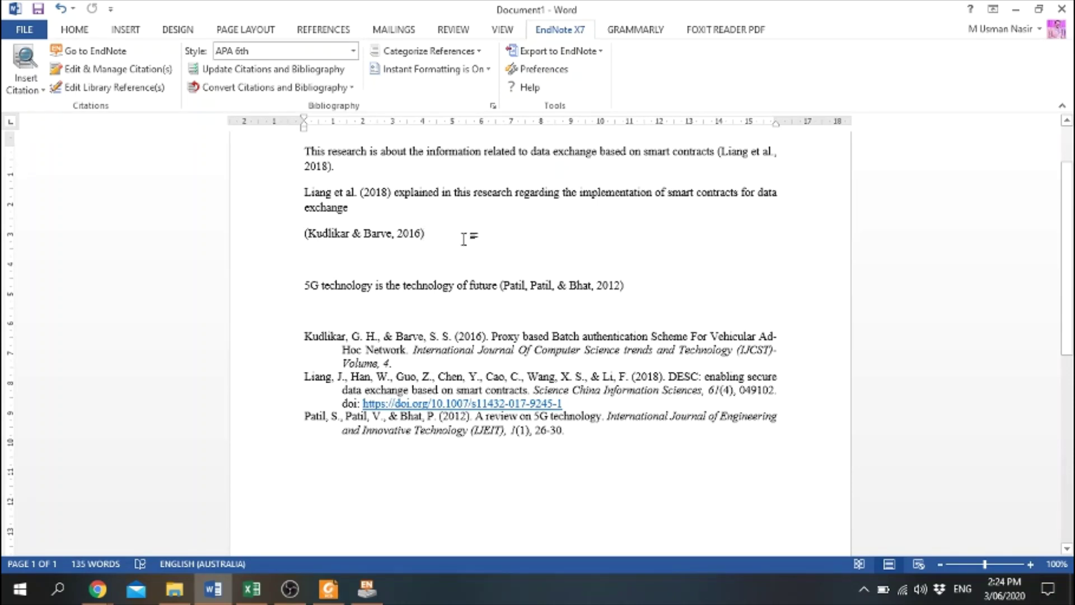
# Highlight the refreshed two-author citation above the 5G sentence to check its year.
pyautogui.moveTo(447, 236); pyautogui.dragTo(283, 229)
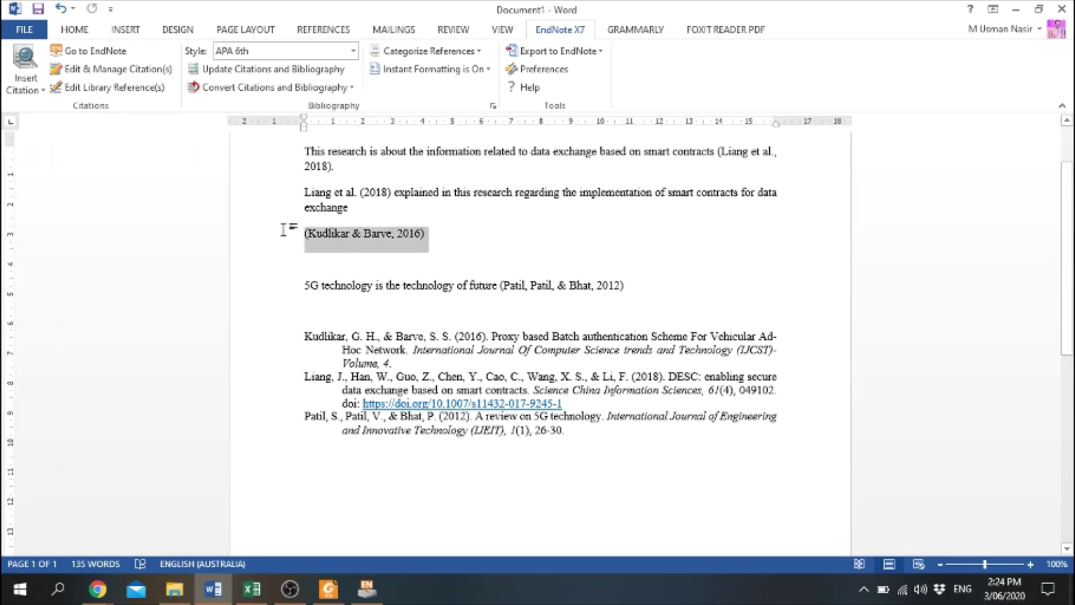
pyautogui.click(446, 297)
pyautogui.moveTo(451, 244); pyautogui.dragTo(291, 238)
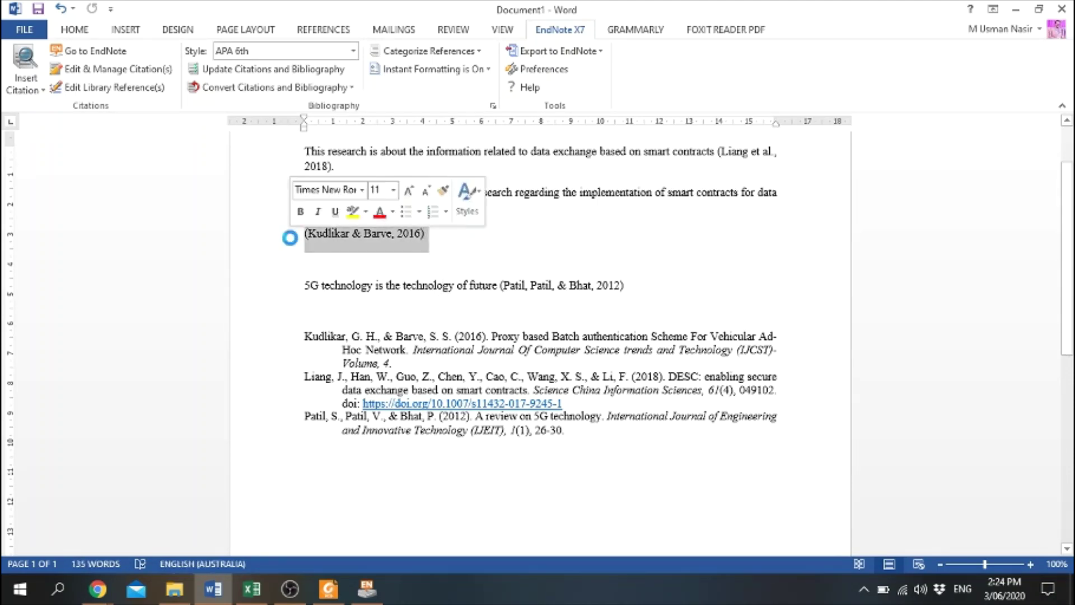
pyautogui.click(358, 263)
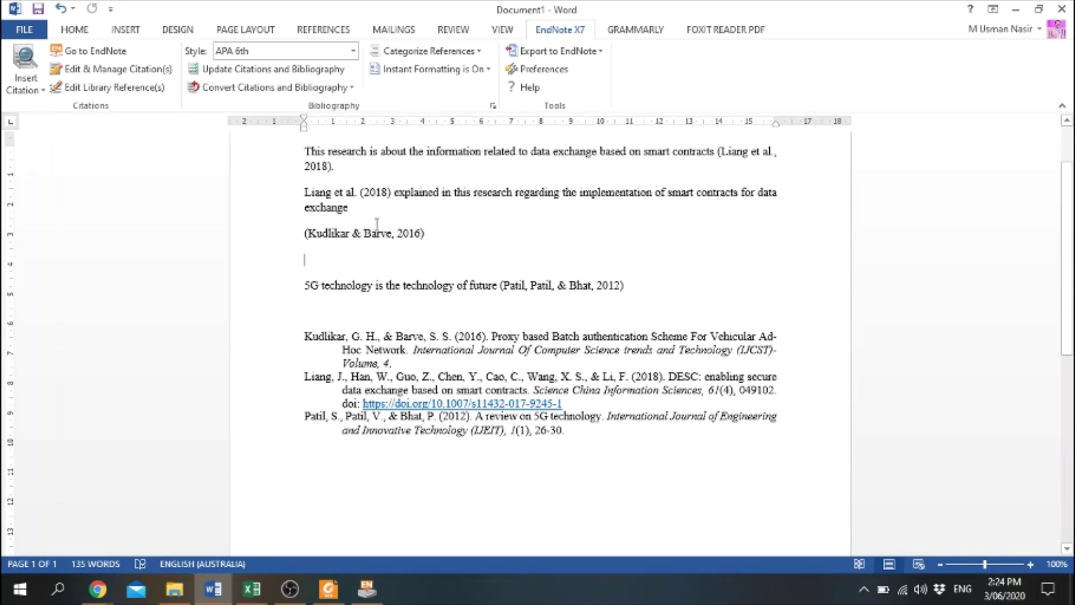
# End the "data exchange" sentence with a period and add a line below with the two authors' surnames and "(2016) discussed regarding the 5G technology".
pyautogui.write('.')
pyautogui.press('Return')
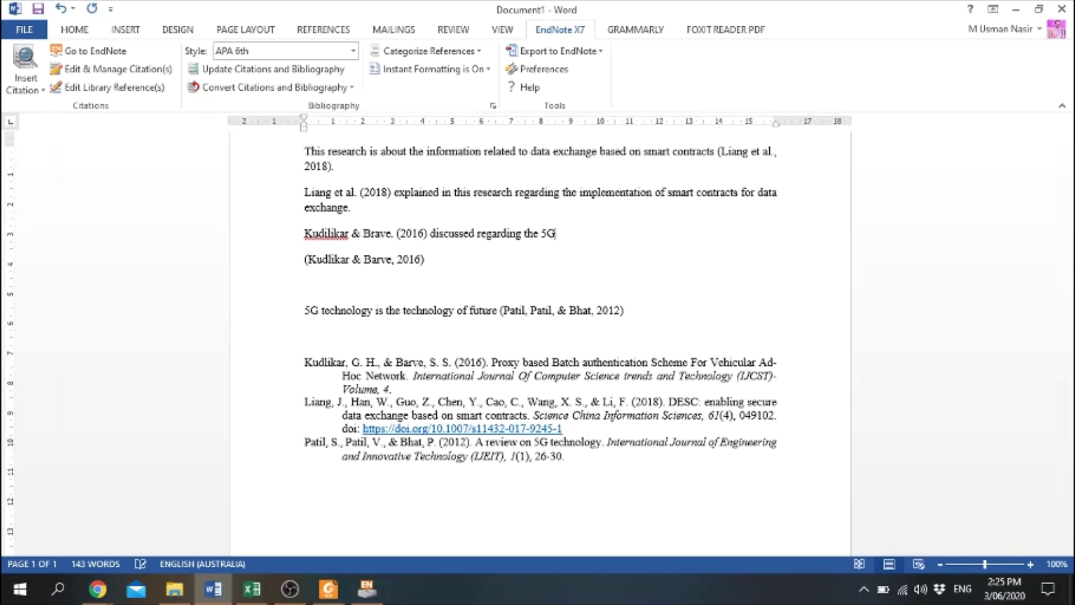
pyautogui.press('Return')
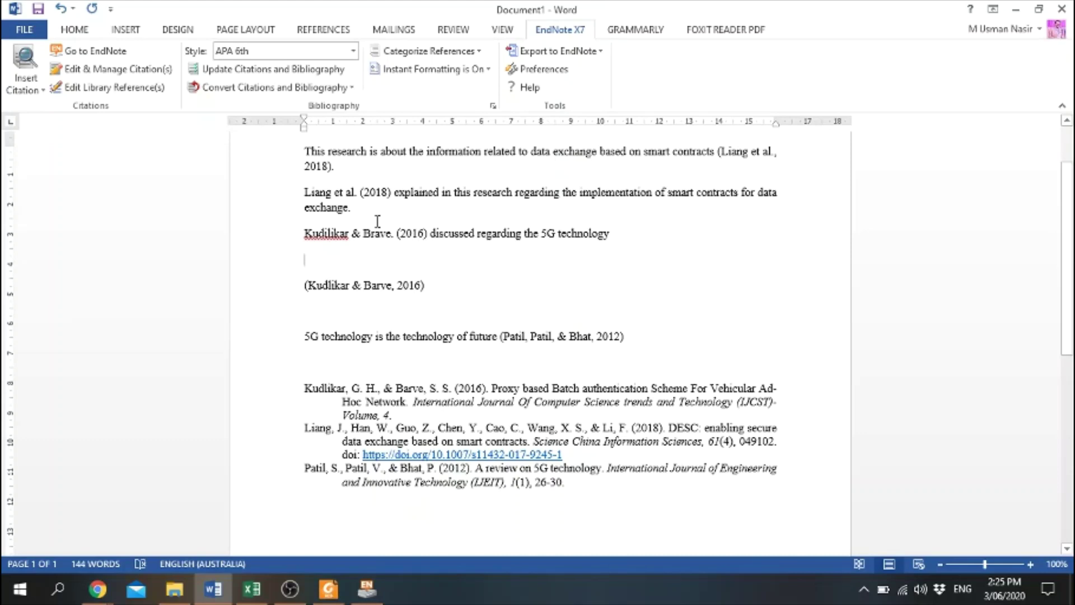
# Show all references in the EndNote library and examine the authors, years and publication details of the individual entries.
pyautogui.hotkey('alt', 'Tab')
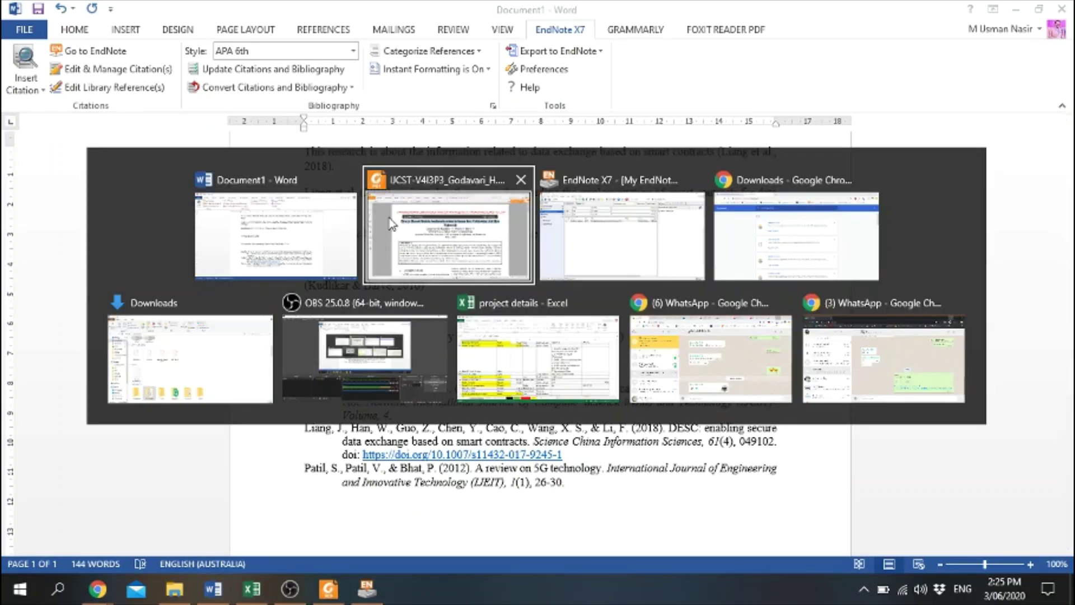
pyautogui.hotkey('alt', 'Tab')
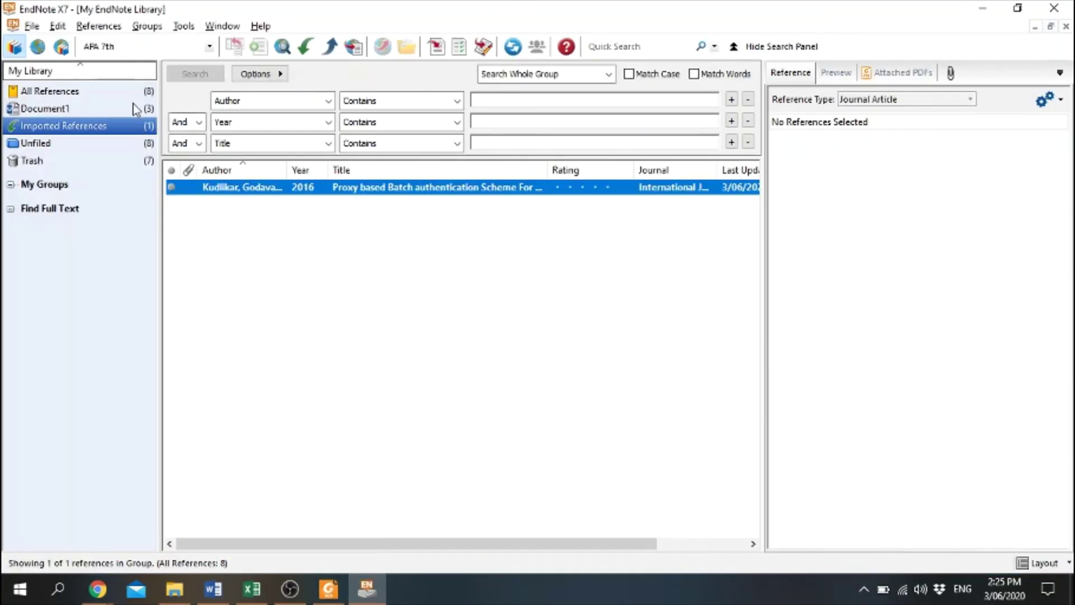
pyautogui.click(108, 93)
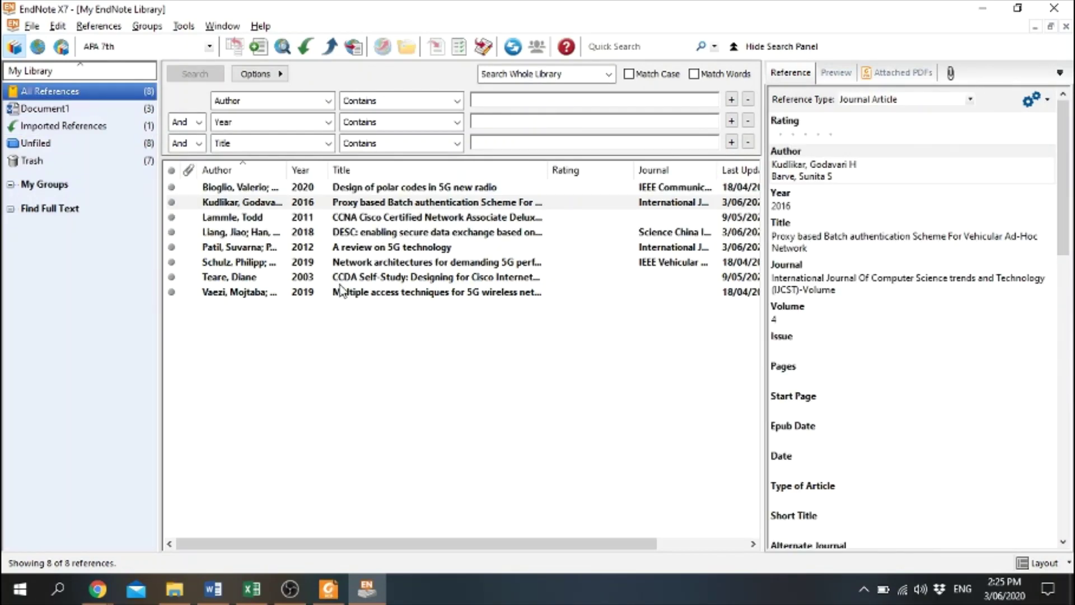
pyautogui.click(272, 279)
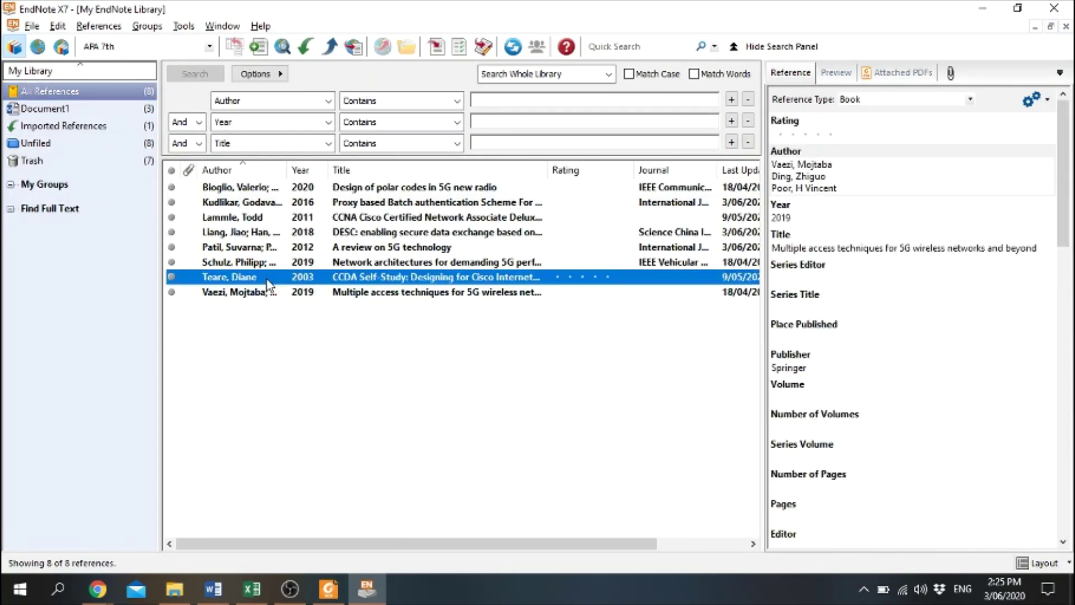
pyautogui.click(277, 266)
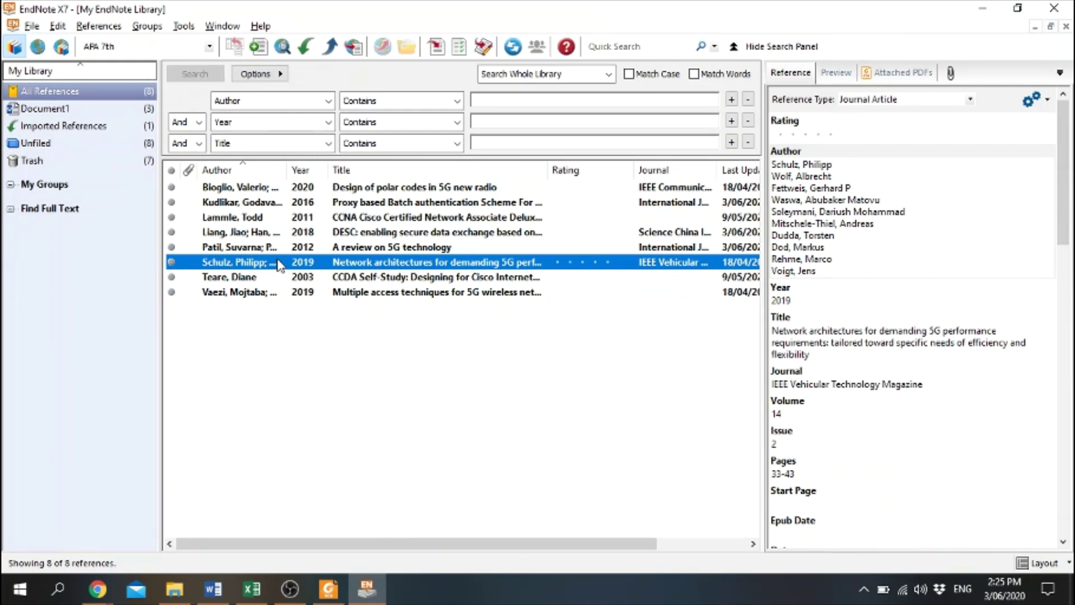
pyautogui.click(280, 248)
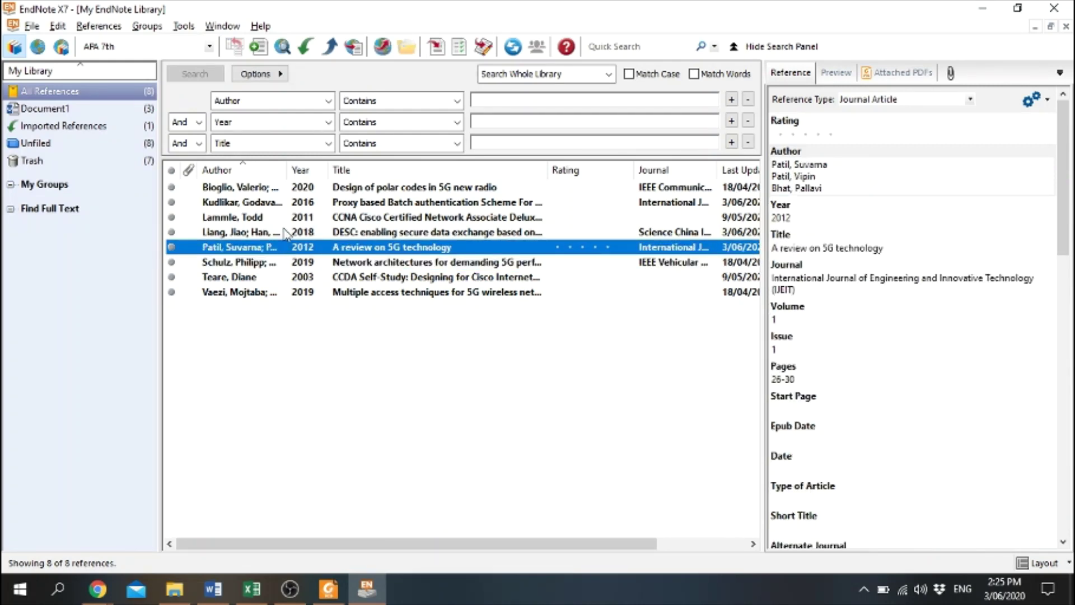
pyautogui.click(285, 230)
pyautogui.click(261, 218)
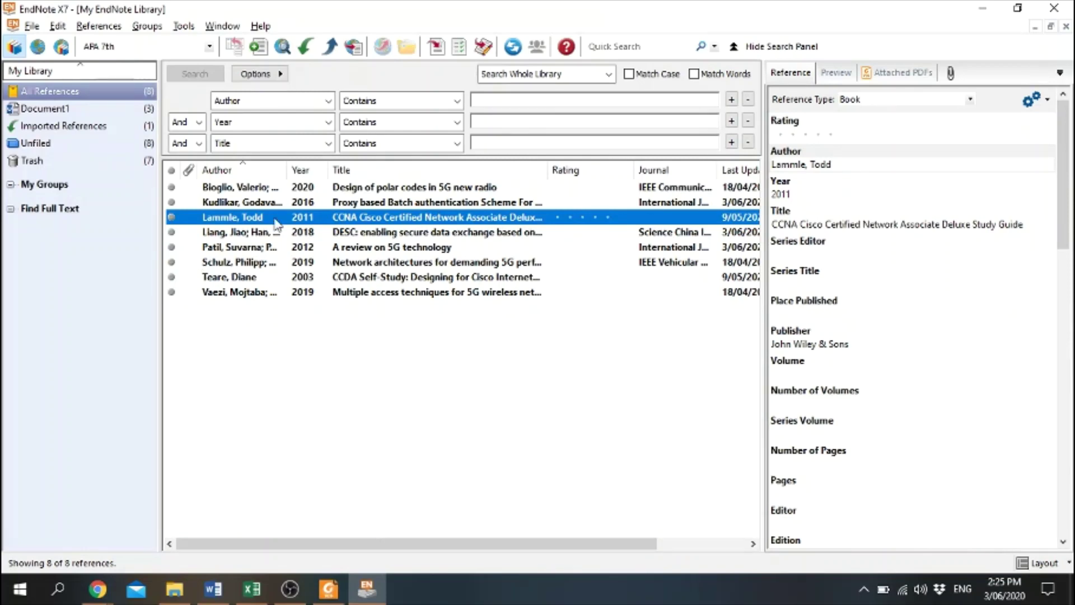
pyautogui.click(278, 203)
pyautogui.click(276, 188)
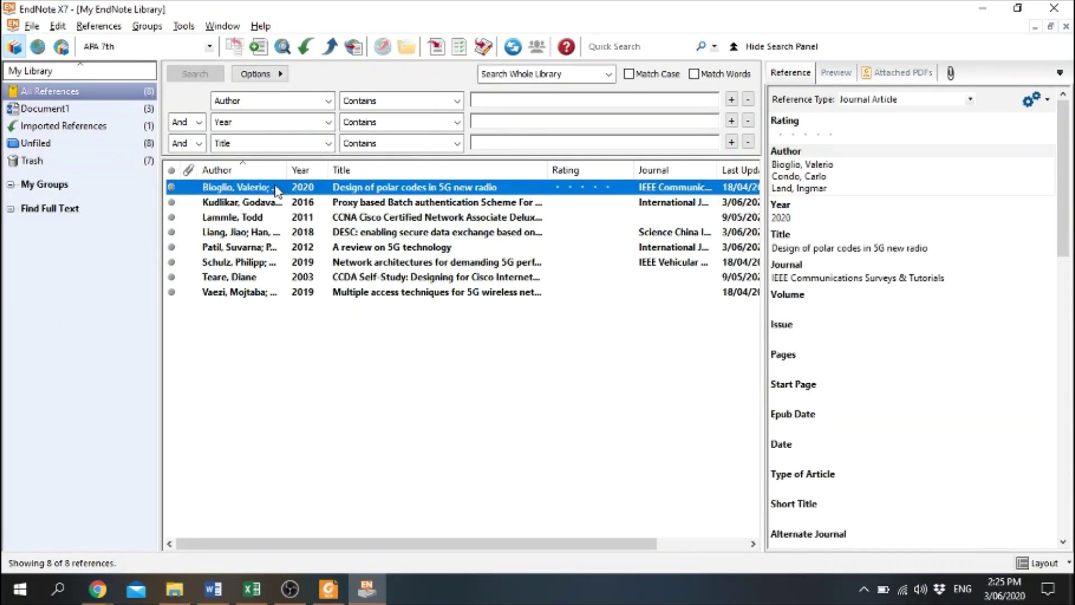
# Return to Word and write a sample single-author line: the author's name followed by "(2018) explained in its research".
pyautogui.hotkey('alt', 'Tab')
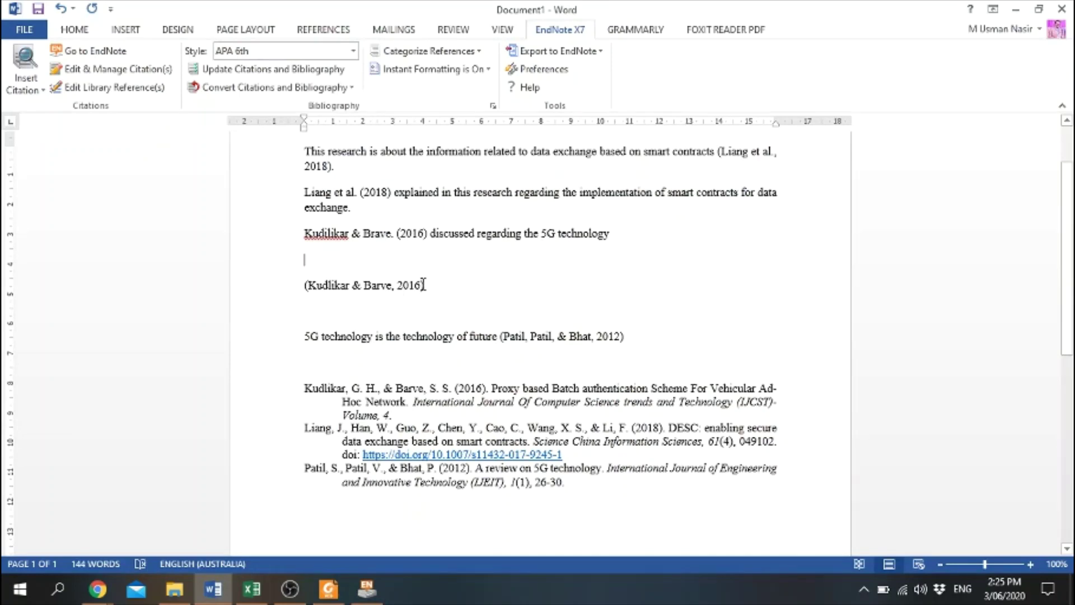
pyautogui.write('u')
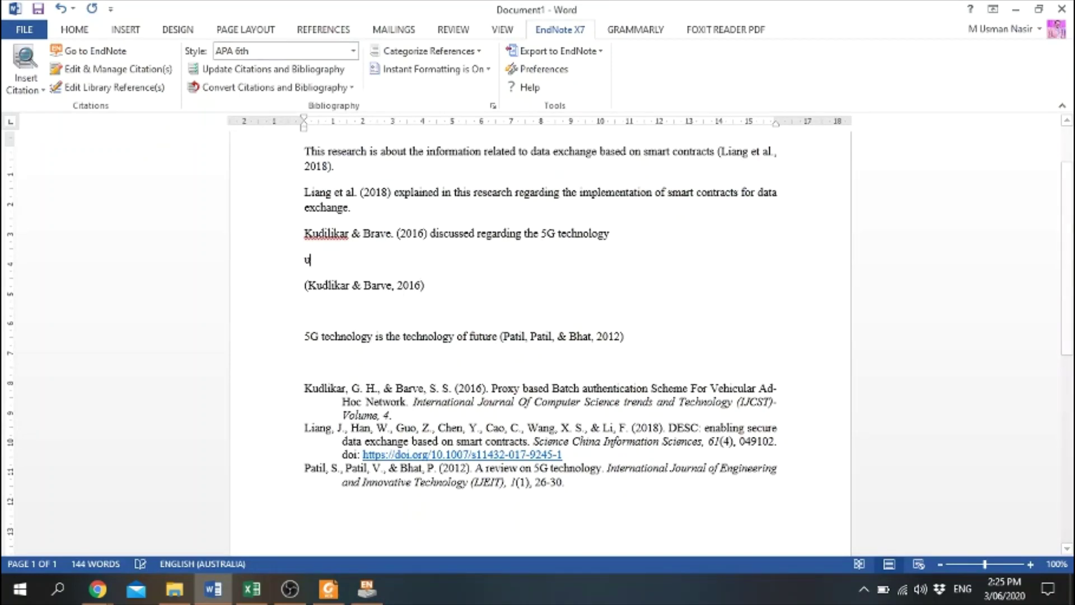
pyautogui.write('sman (2018')
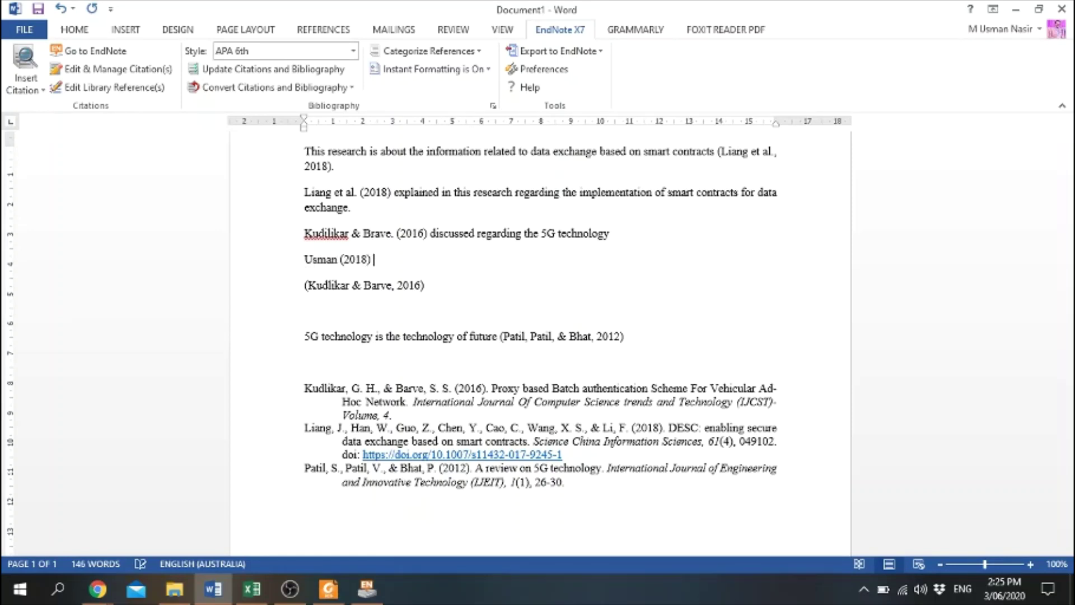
pyautogui.write(' explained in its research')
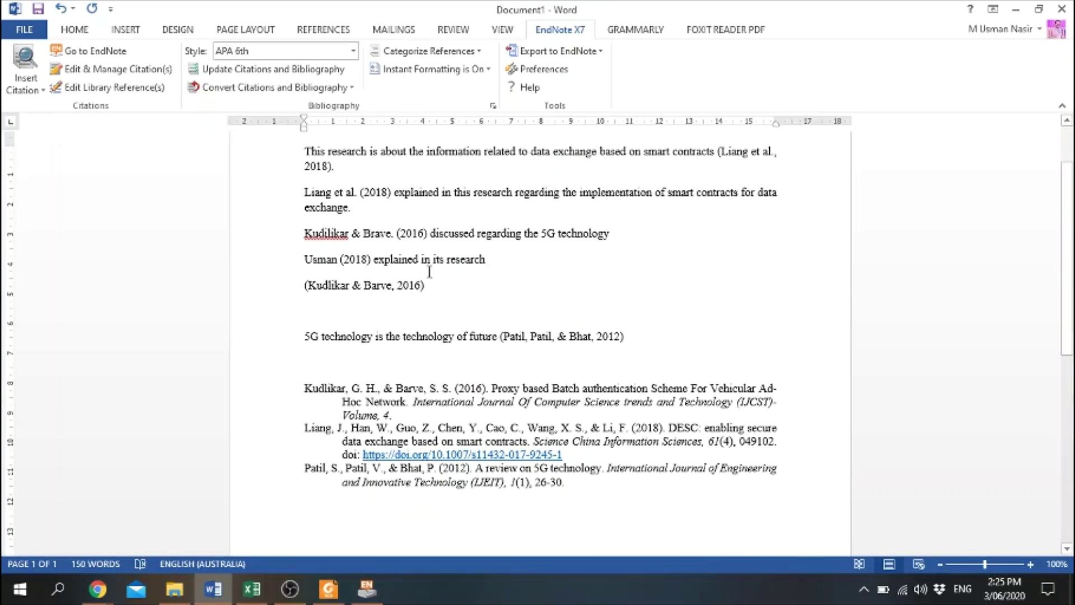
# Continue the 2016 authors' sentence with "in their research. Authors proposed new model for the implementation of 5G radio waves to improve the energy requirements", without a final period.
pyautogui.click(609, 234)
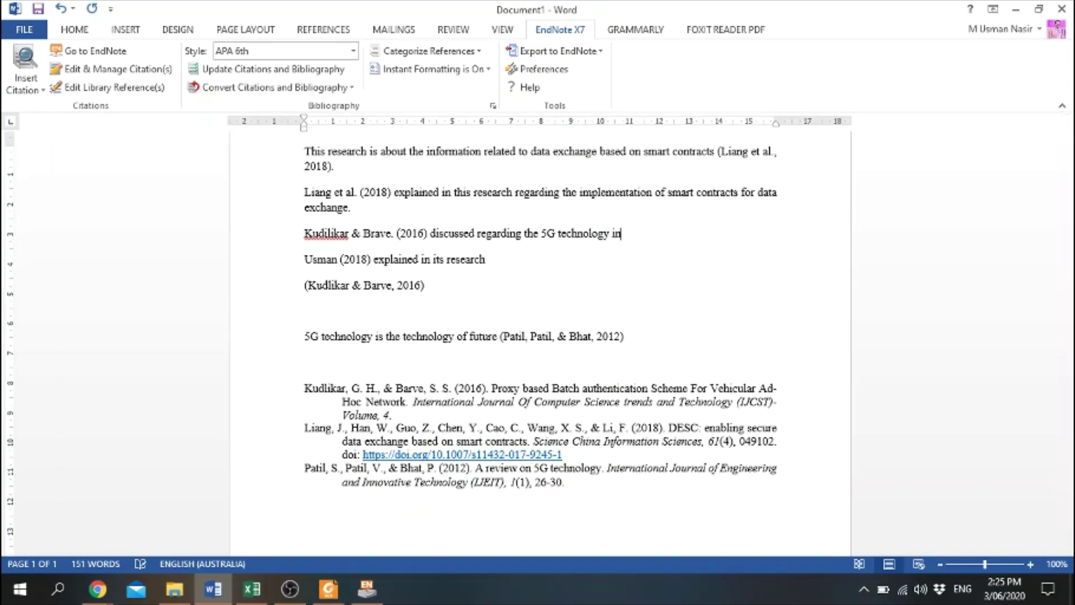
pyautogui.write('in their research. Au')
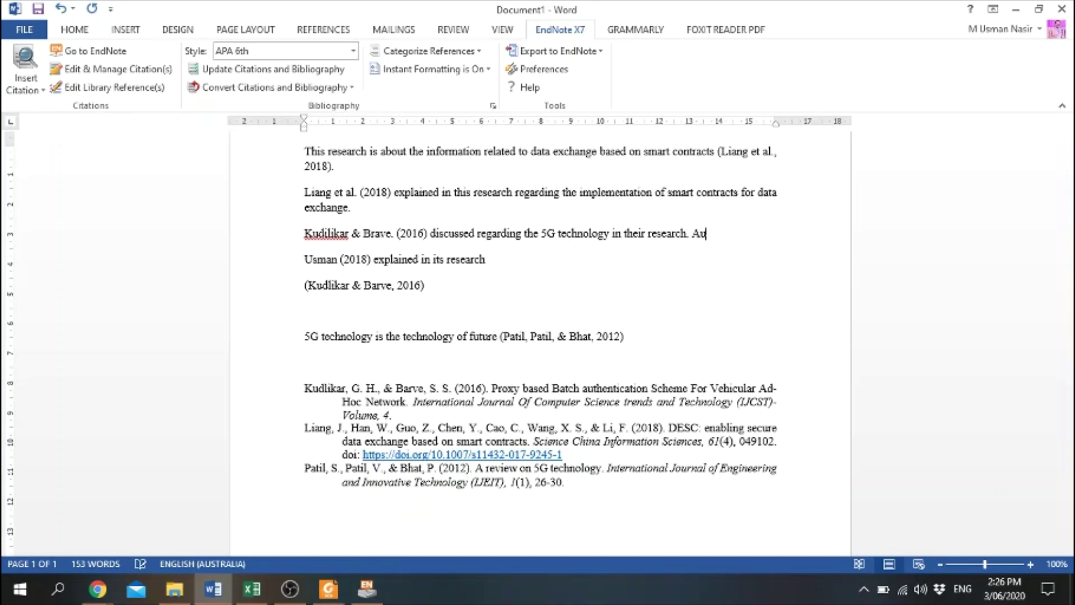
pyautogui.write('thors proposed ')
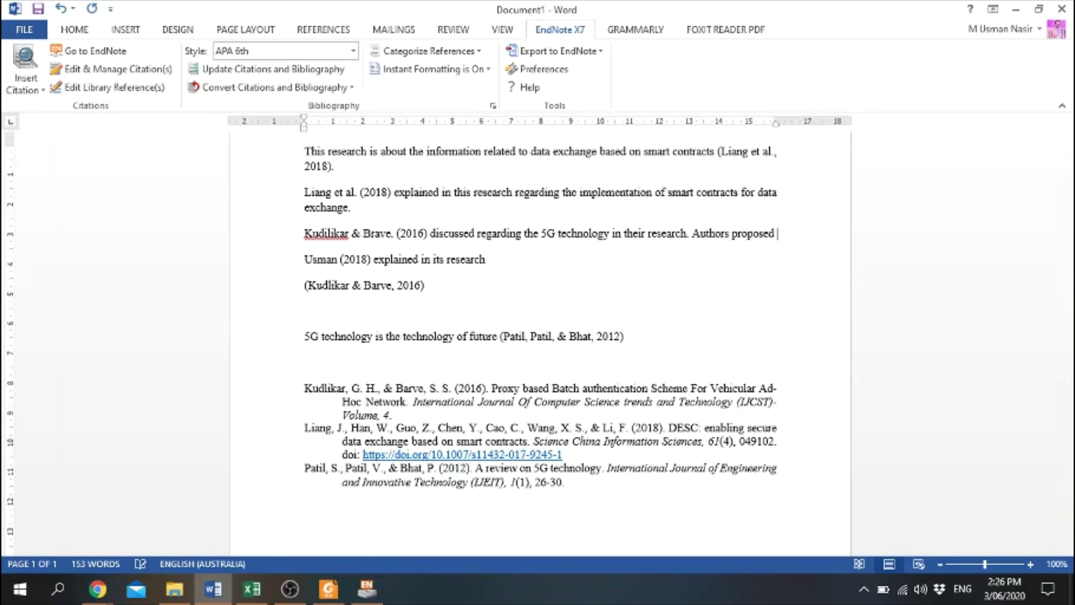
pyautogui.write('the')
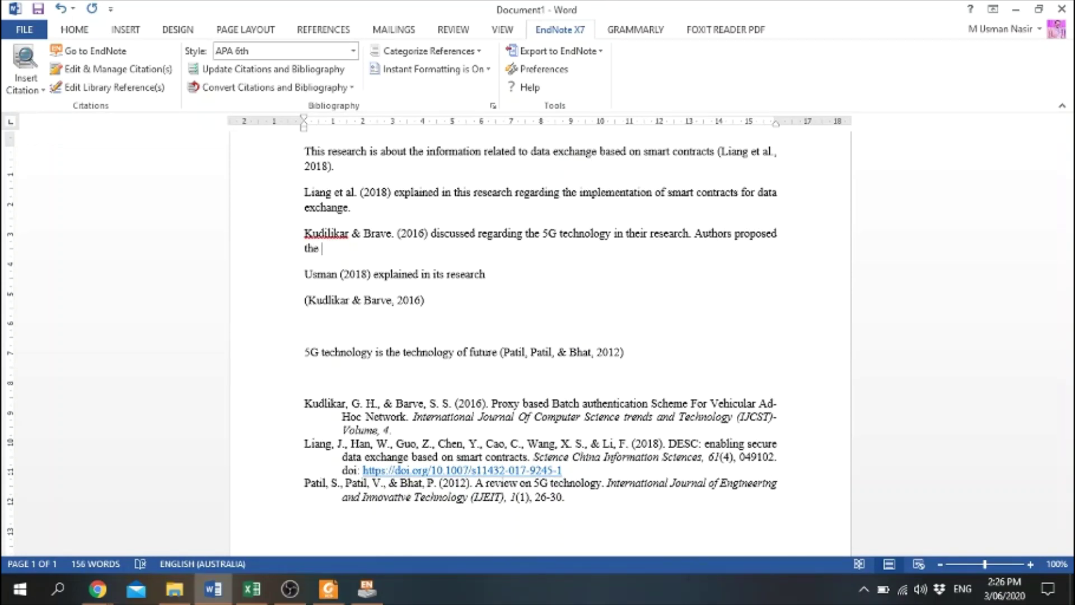
pyautogui.press('BackSpace')
pyautogui.write('new model for the implementation of 5')
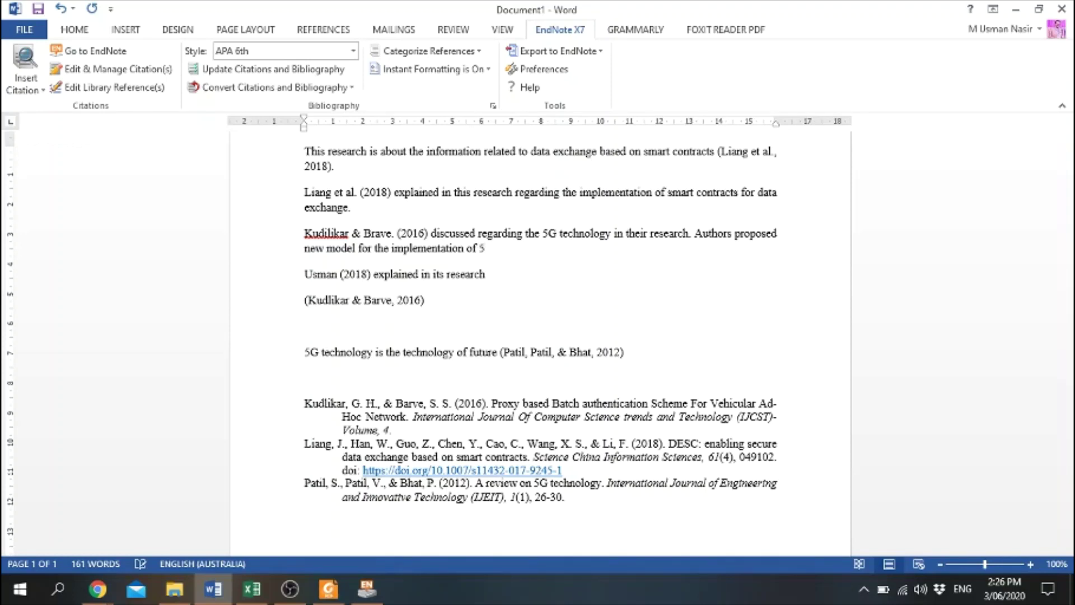
pyautogui.write('G radio waves to improve')
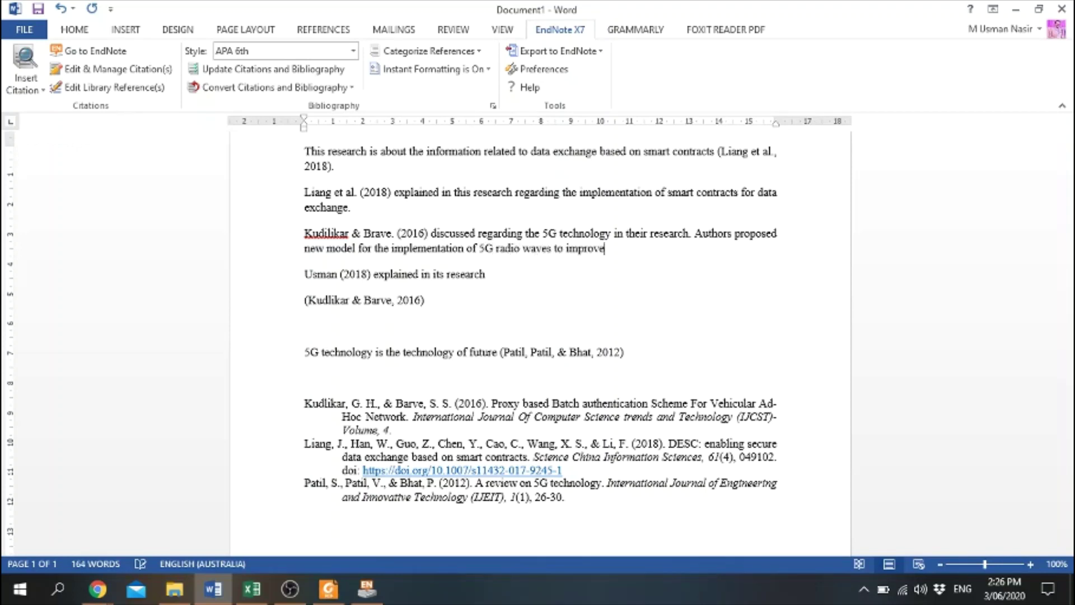
pyautogui.write(' the energy requirement.')
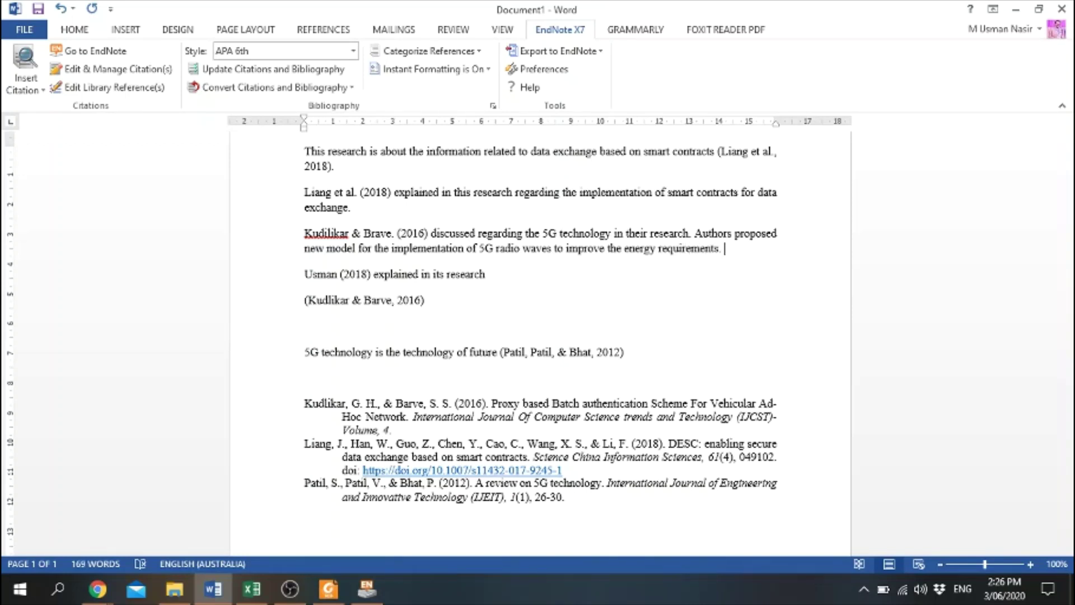
pyautogui.press('BackSpace')
pyautogui.press('BackSpace')
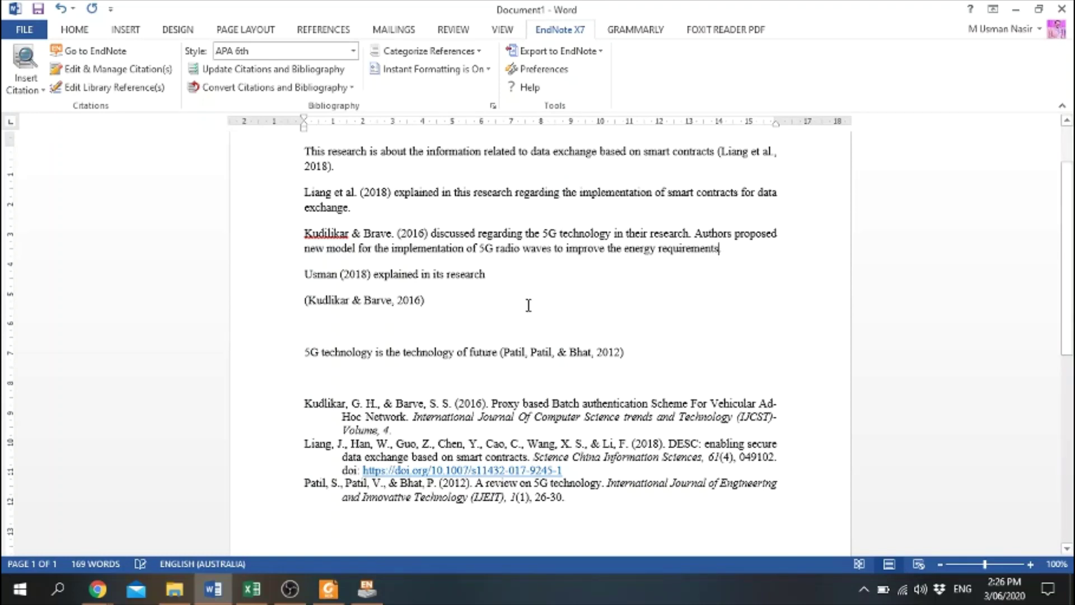
# Copy the two-author 2016 parenthetical citation and paste it after "energy requirements" in the sentence about 5G radio waves.
pyautogui.click(434, 302)
pyautogui.click(266, 297)
pyautogui.hotkey('ctrl', 'c')
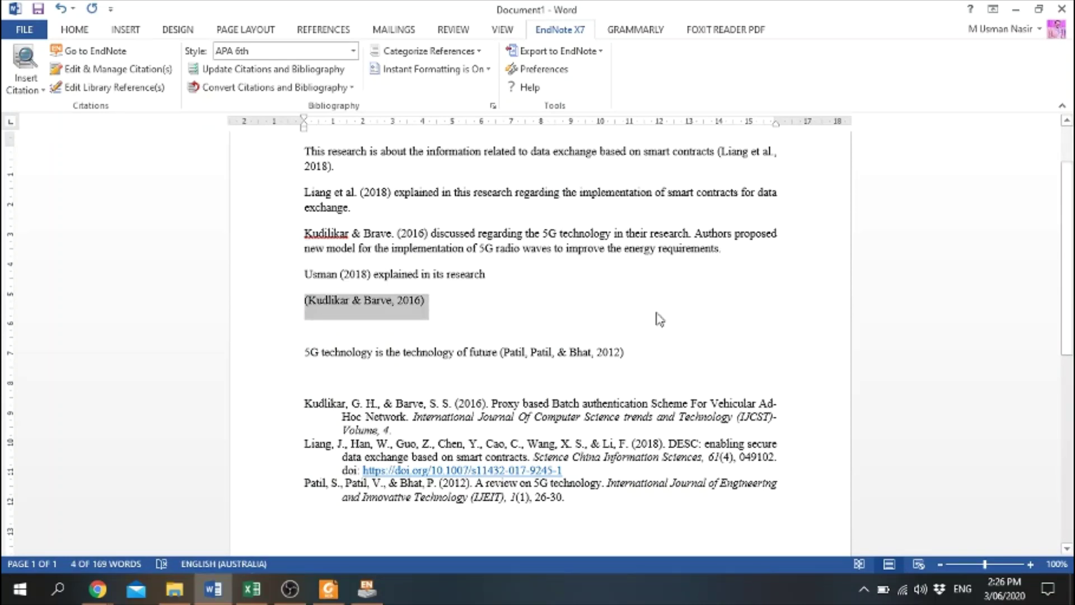
pyautogui.click(722, 250)
pyautogui.hotkey('ctrl', 'v')
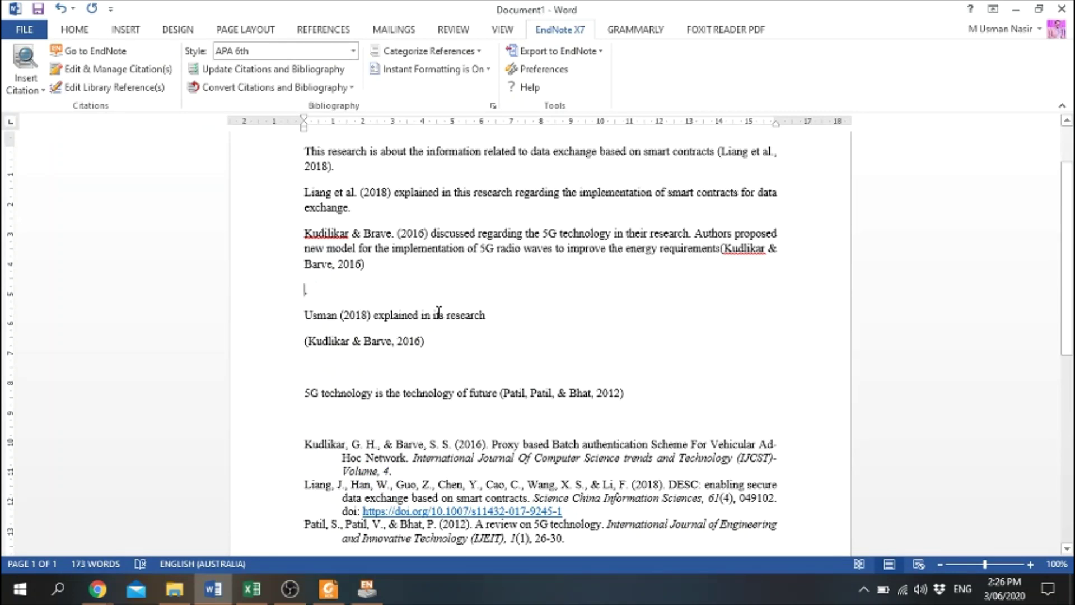
pyautogui.write('.')
pyautogui.moveTo(368, 264); pyautogui.dragTo(514, 235)
pyautogui.click(736, 252)
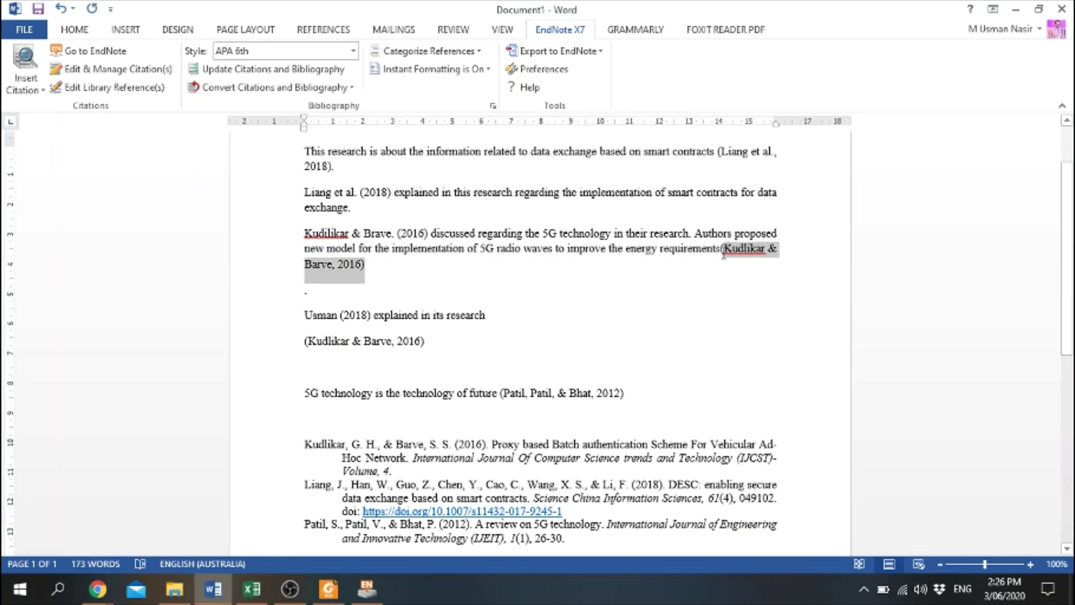
pyautogui.click(375, 269)
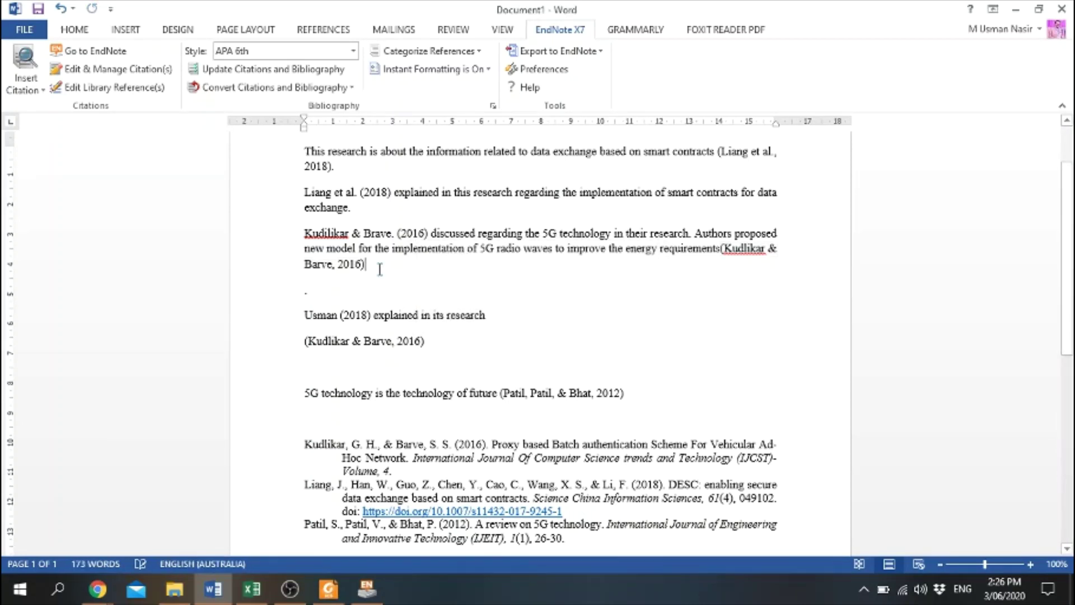
# Compare the narrative citation opening the 5G radio waves sentence with the matching 2016 entry in the reference list.
pyautogui.moveTo(428, 233); pyautogui.dragTo(337, 233)
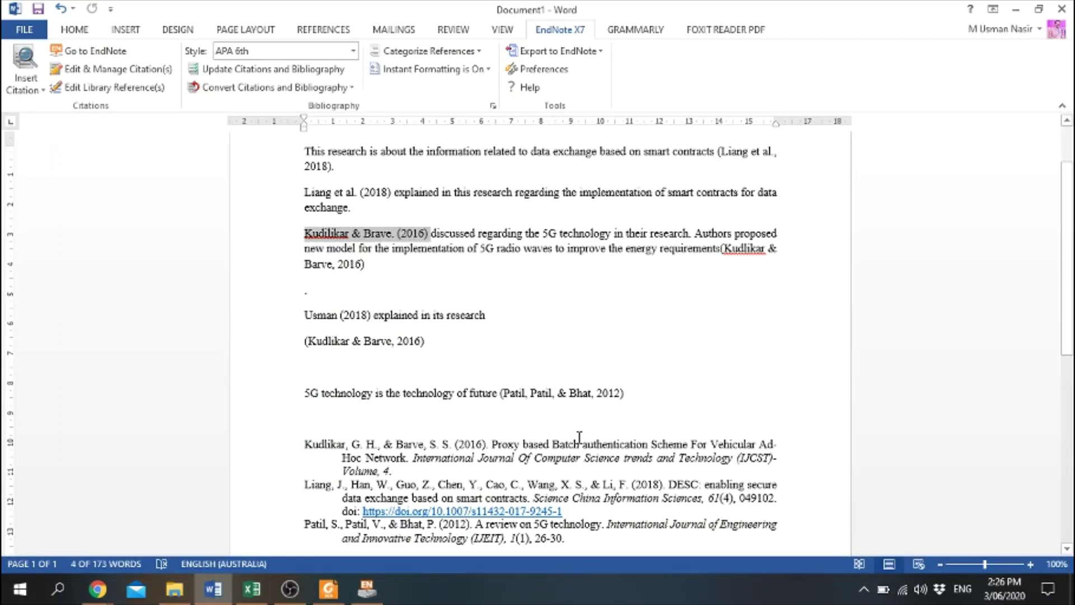
pyautogui.scroll(2, 578, 442)
pyautogui.scroll(-4, 578, 442)
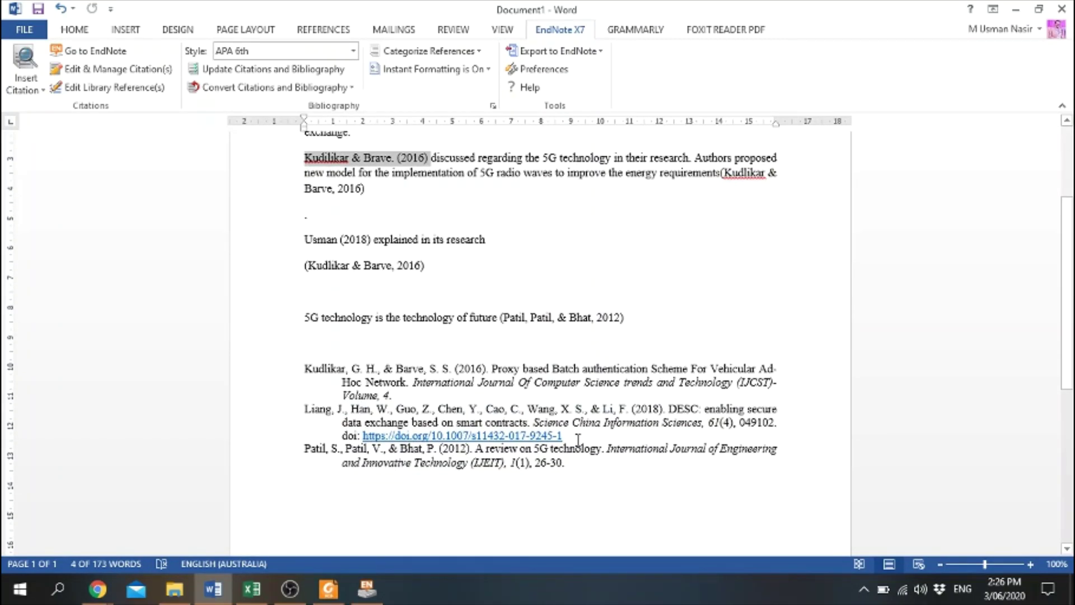
pyautogui.moveTo(401, 396); pyautogui.dragTo(304, 368)
pyautogui.click(412, 395)
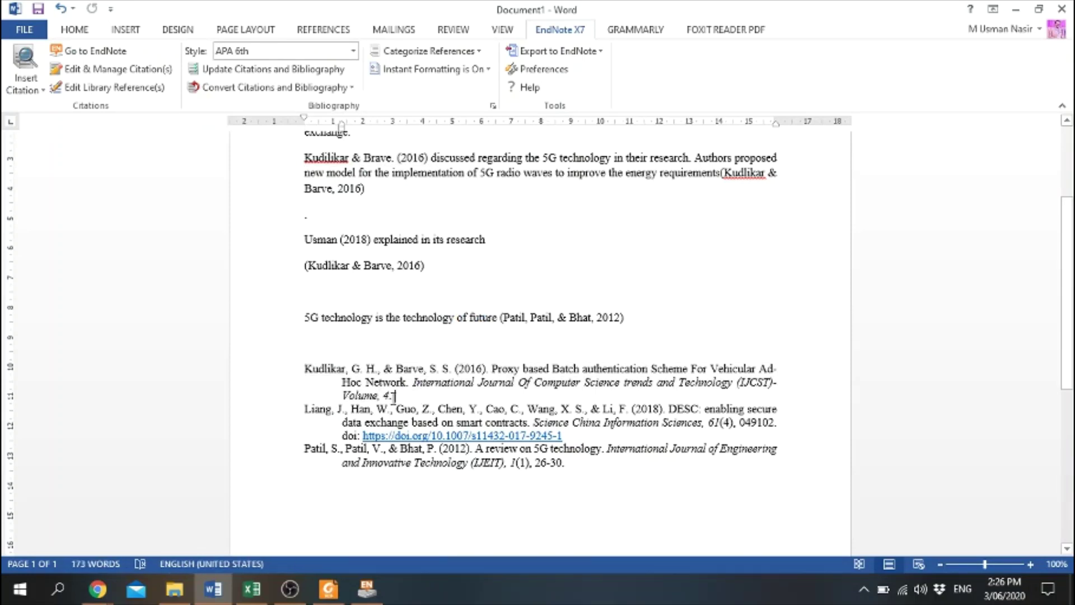
# Switch to Foxit Reader and look through the "Proxy Based Batch Authentication Scheme for Vehicular Ad Hoc Network" paper.
pyautogui.hotkey('alt', 'Tab')
pyautogui.hotkey('alt', 'Tab')
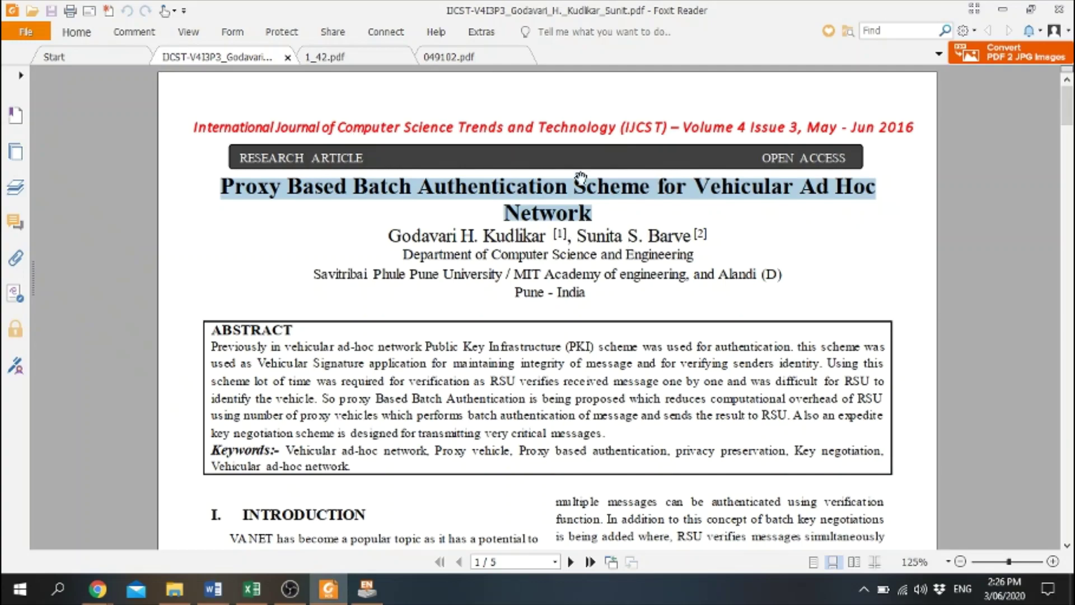
pyautogui.scroll(-3, 486, 384)
pyautogui.scroll(-3, 486, 385)
pyautogui.scroll(7, 482, 420)
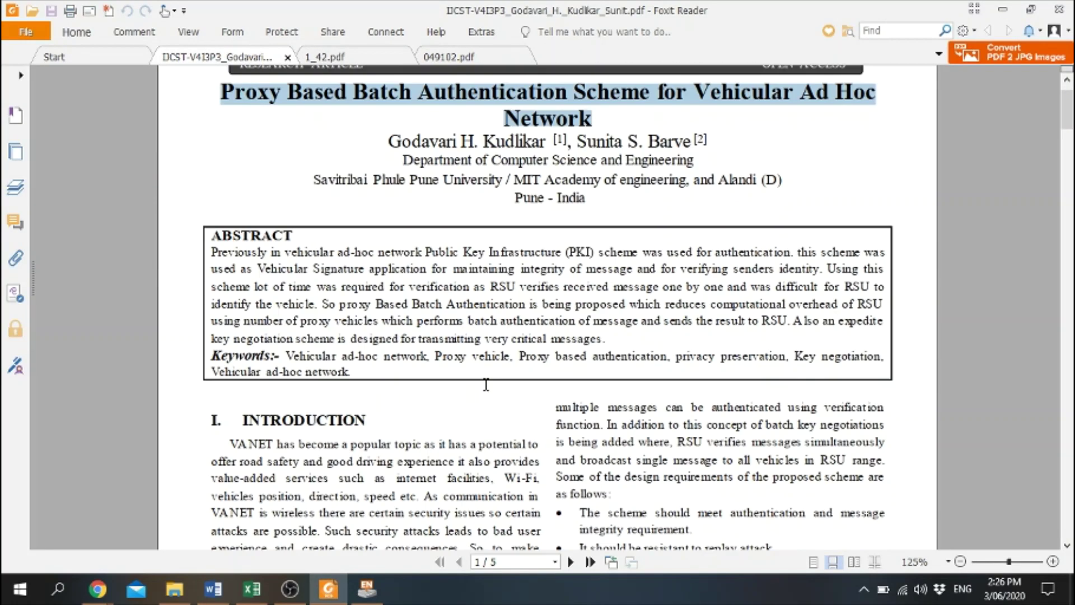
pyautogui.scroll(-6, 470, 509)
pyautogui.scroll(-8, 469, 510)
pyautogui.scroll(13, 469, 510)
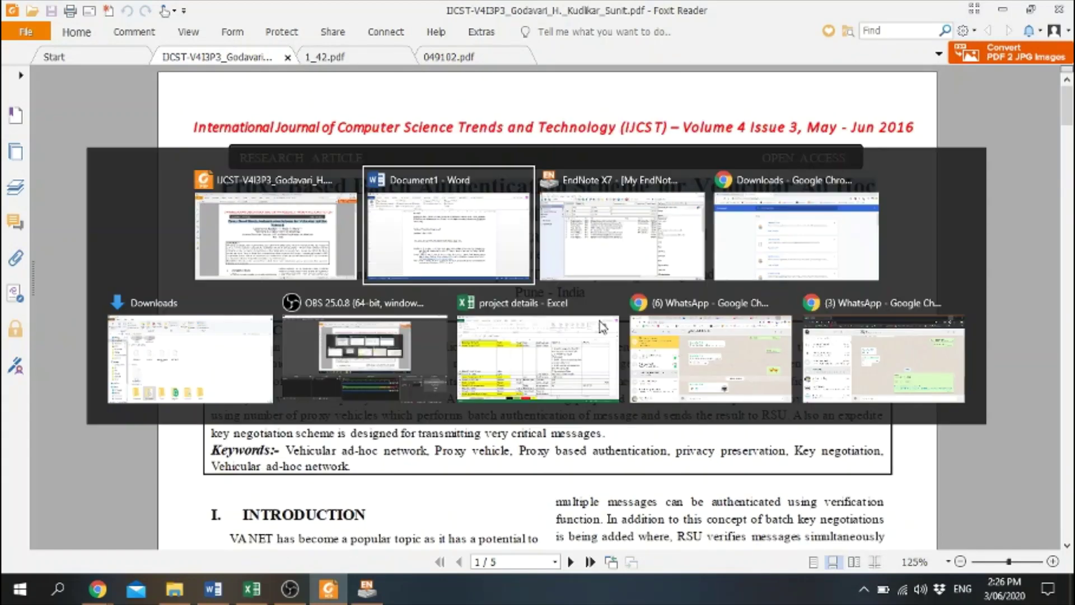
# Switch to Google Scholar in Chrome, copy the web address of the "Proxy based Batch authentication Scheme" PDF, and cancel its download.
pyautogui.hotkey('alt', 'Tab')
pyautogui.hotkey('alt', 'Tab')
pyautogui.hotkey('alt', 'Tab')
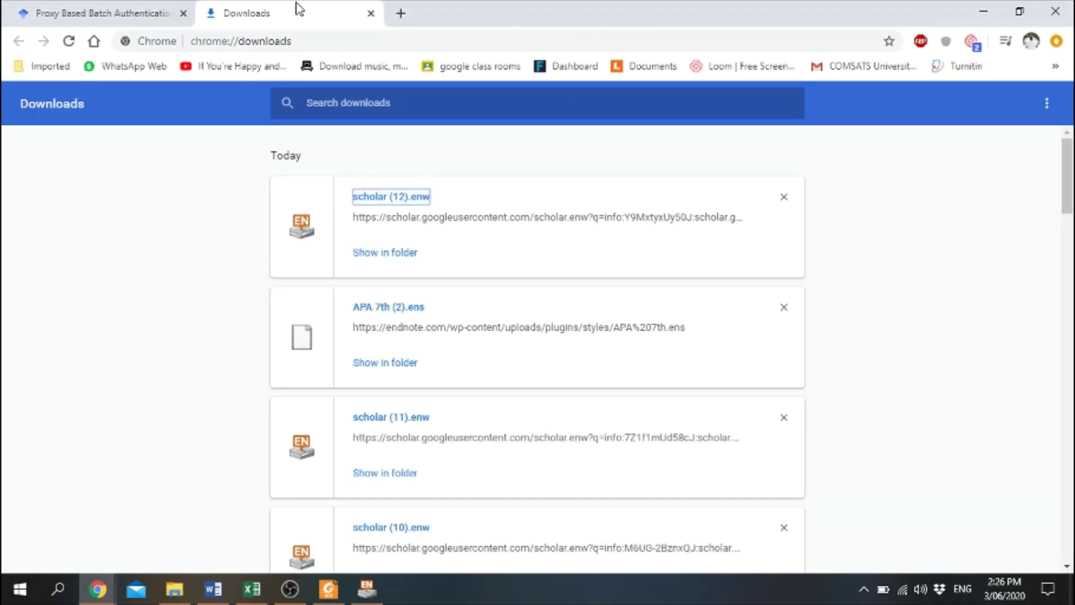
pyautogui.middleClick(297, 4)
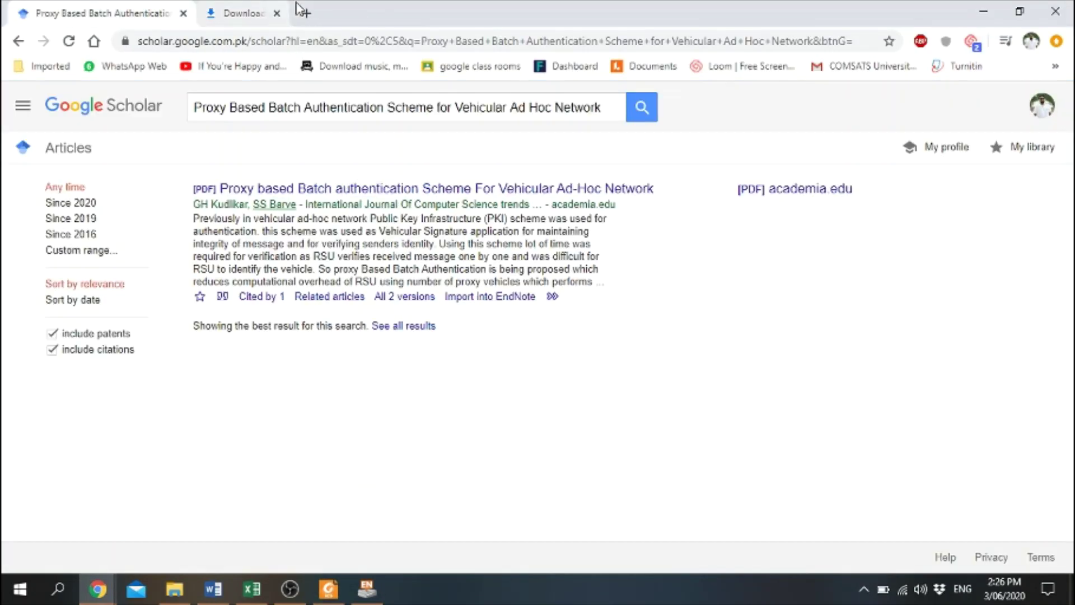
pyautogui.middleClick(396, 192)
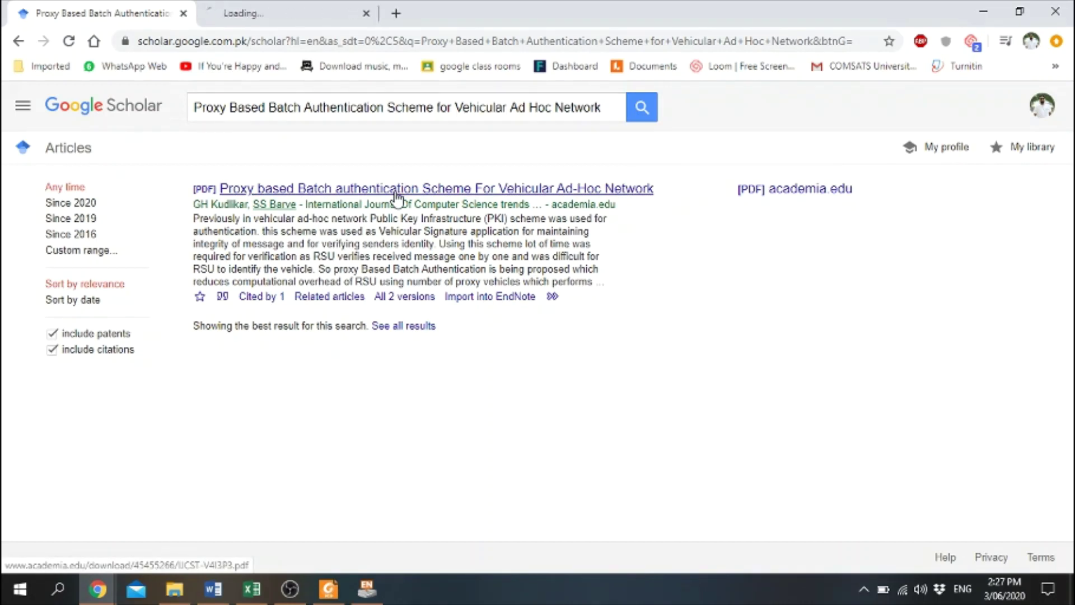
pyautogui.click(317, 8)
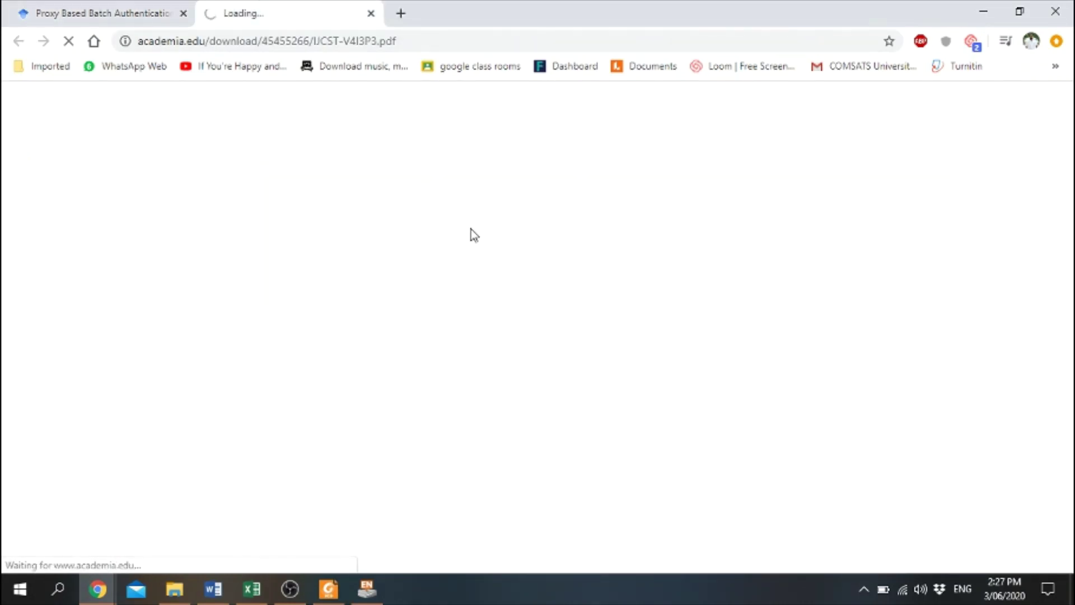
pyautogui.click(407, 41)
pyautogui.hotkey('ctrl', 'c')
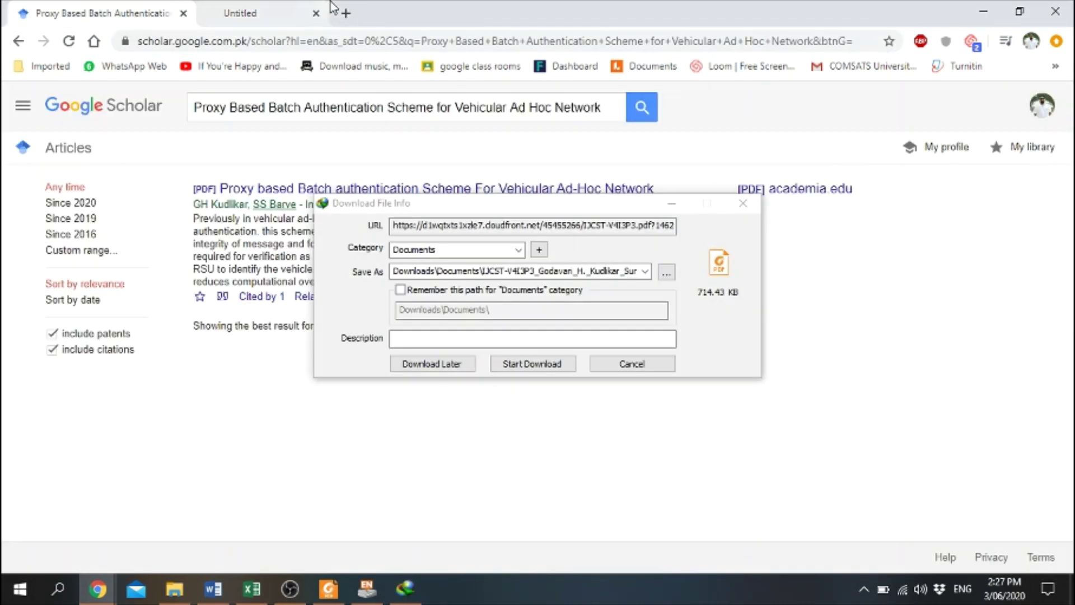
pyautogui.click(630, 364)
pyautogui.hotkey('alt', 'Tab')
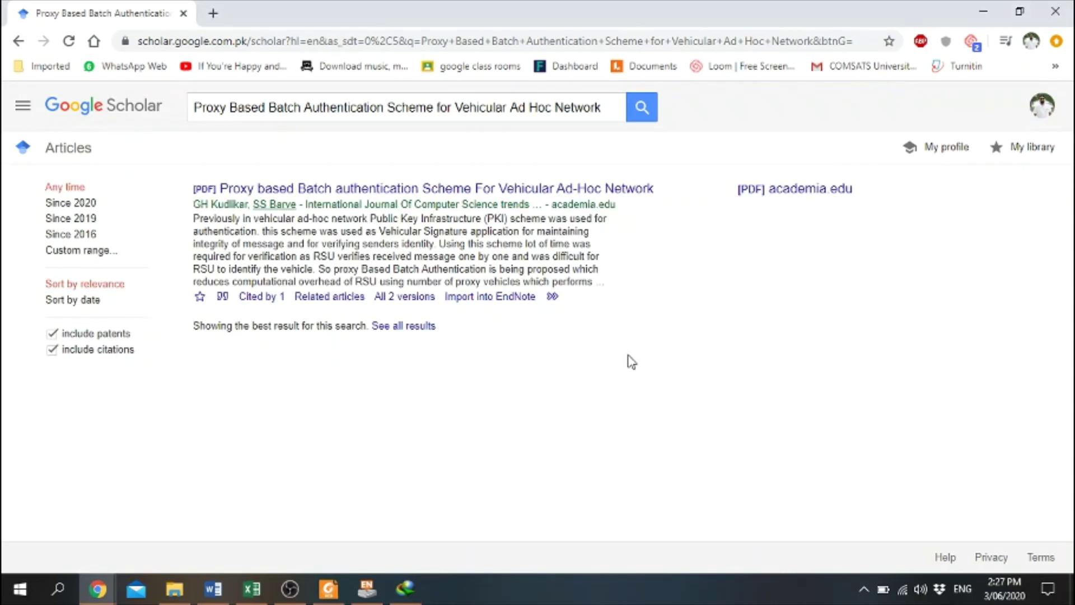
pyautogui.hotkey('alt', 'Tab')
pyautogui.hotkey('alt', 'Tab')
pyautogui.hotkey('alt', 'Tab')
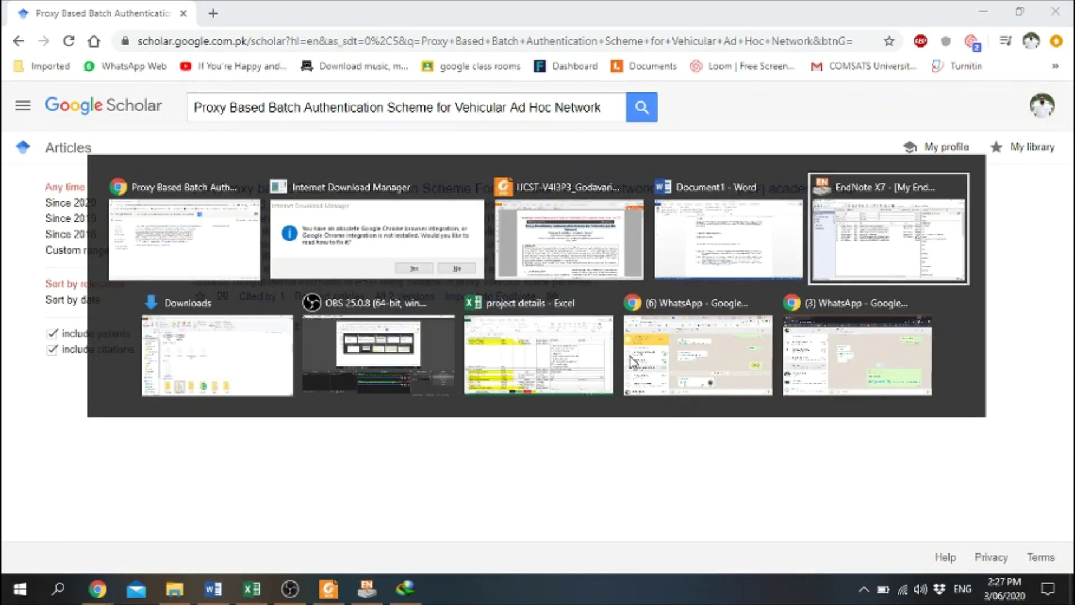
pyautogui.click(46, 110)
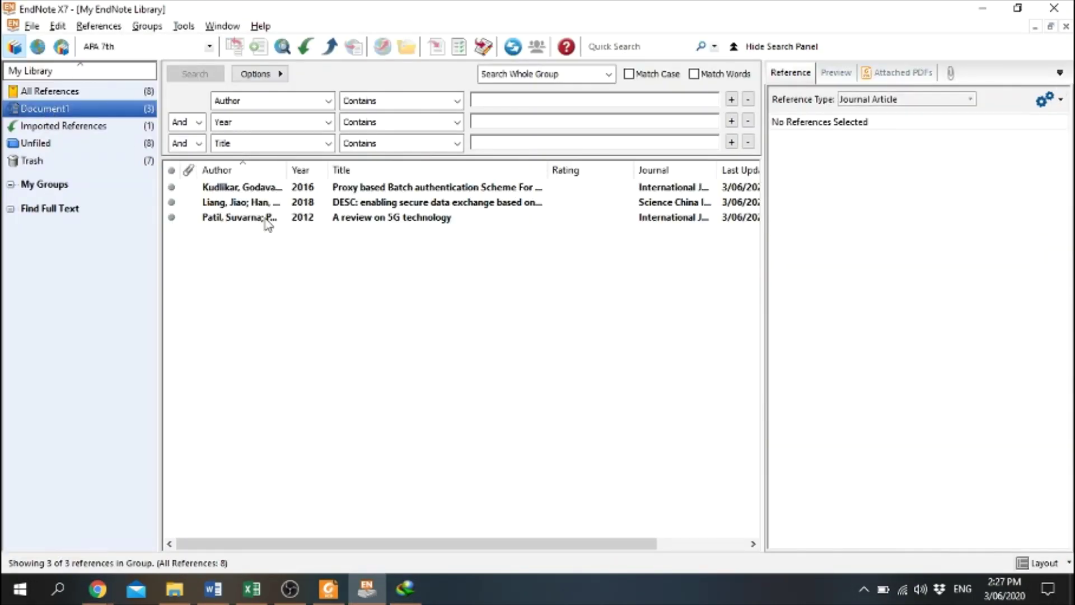
pyautogui.click(270, 190)
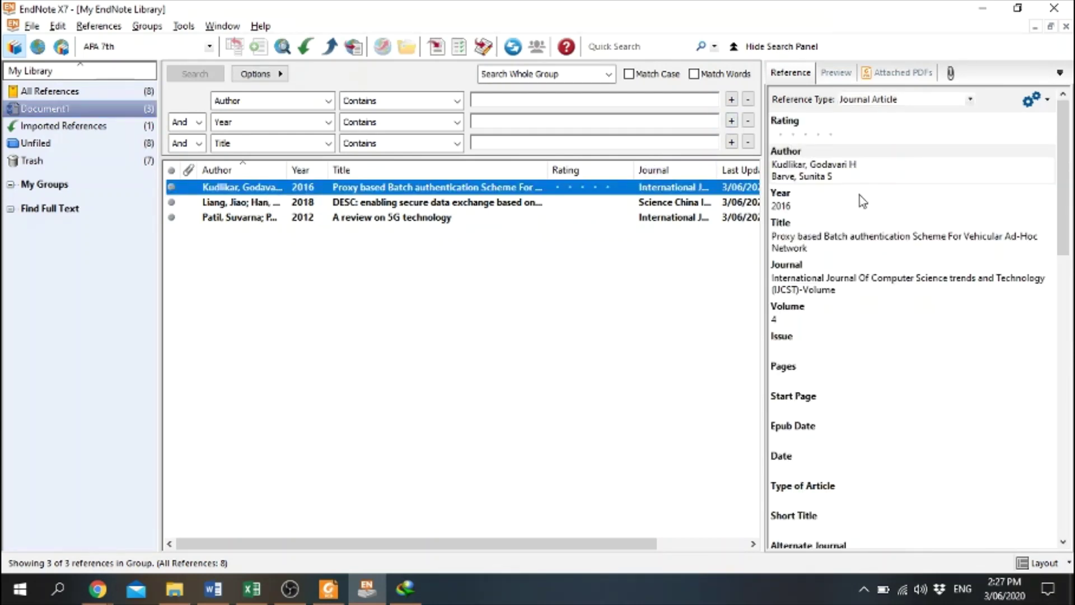
pyautogui.scroll(-8, 835, 390)
pyautogui.scroll(-3, 835, 392)
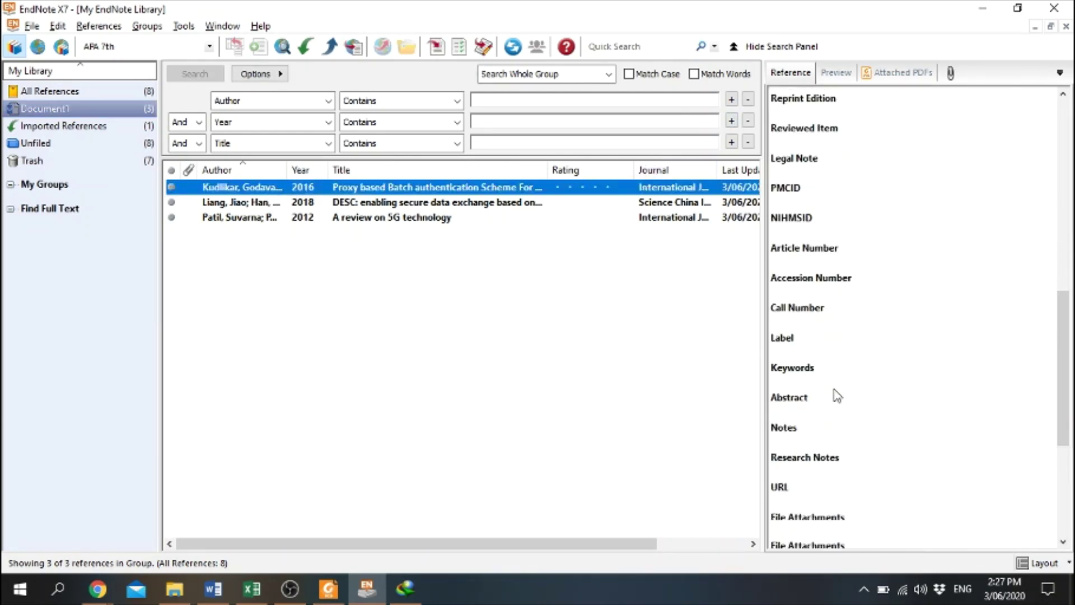
pyautogui.click(824, 470)
pyautogui.hotkey('ctrl', 'v')
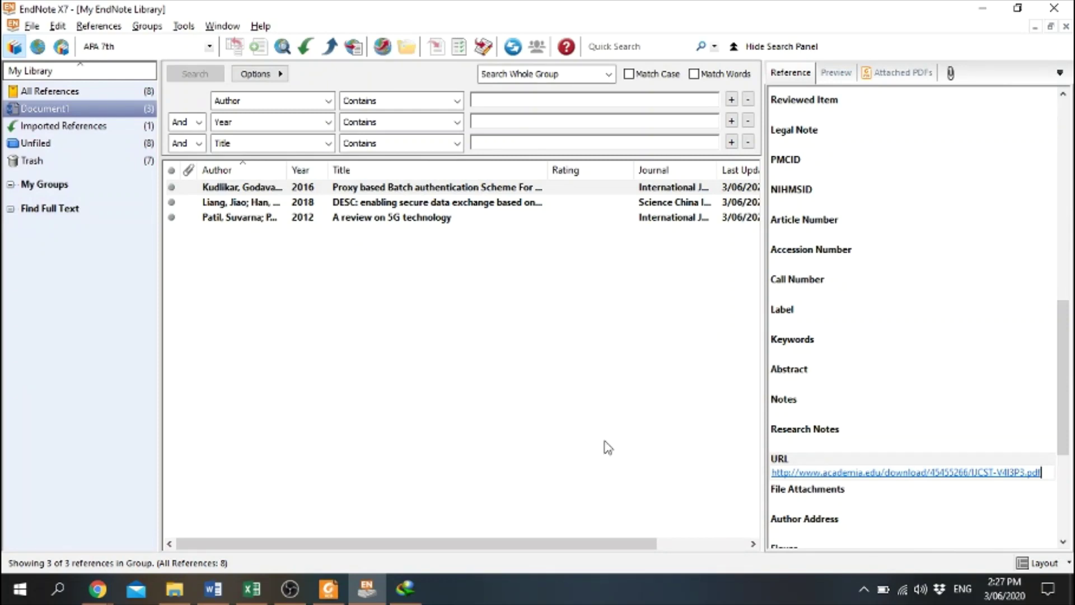
pyautogui.click(605, 444)
# Decline Internet Download Manager's offer to explain how to fix the Google Chrome browser integration.
pyautogui.hotkey('alt', 'Tab')
pyautogui.press('Tab')
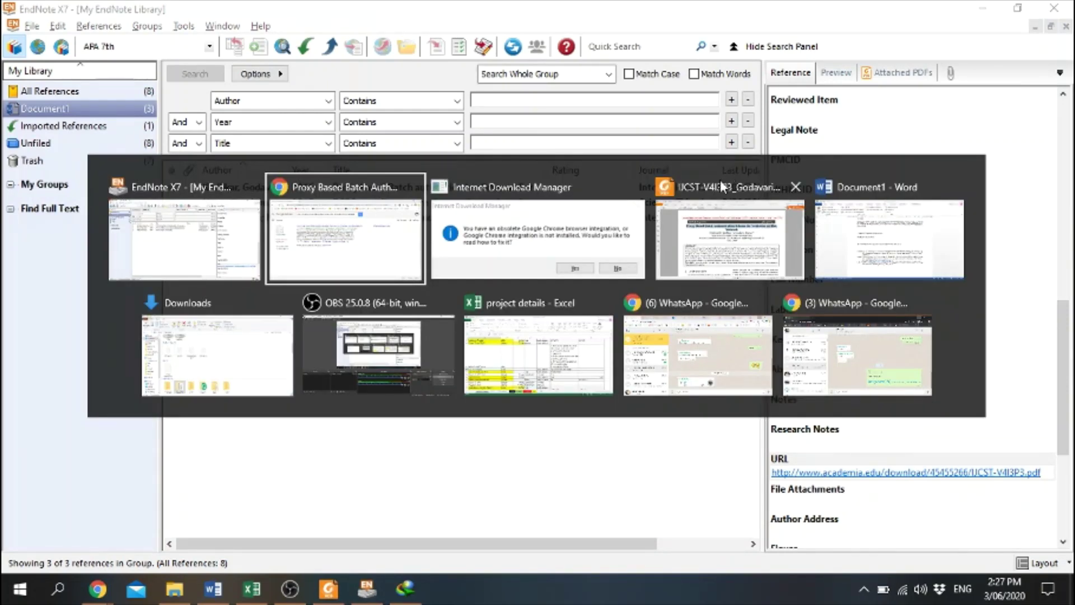
pyautogui.click(664, 343)
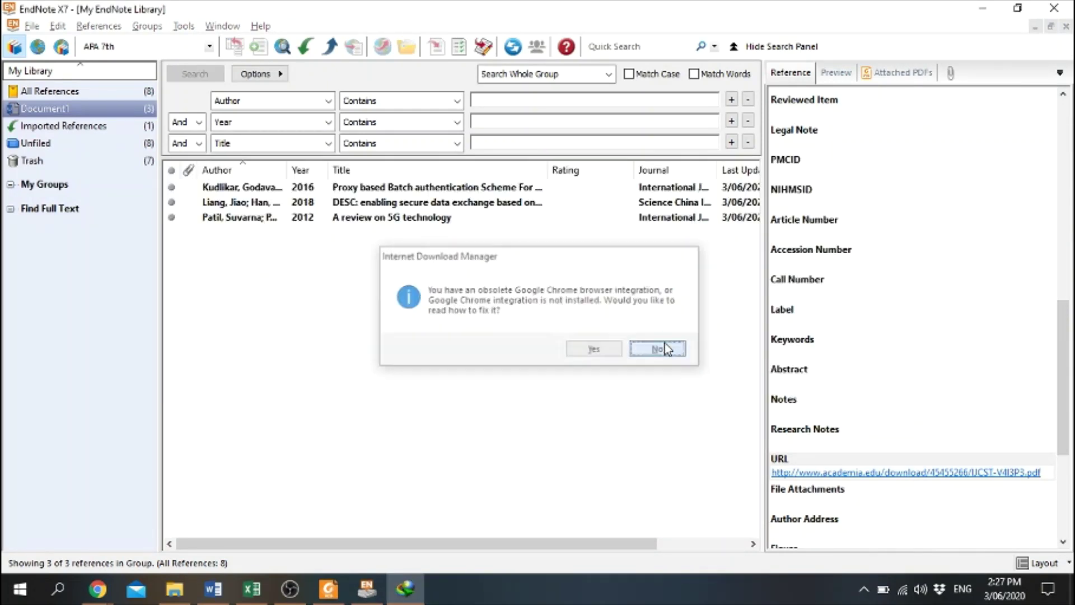
# Return to Word and try to refresh the bibliography by turning Instant Formatting off and on again.
pyautogui.hotkey('alt', 'Tab')
pyautogui.press('Tab')
pyautogui.press('Tab')
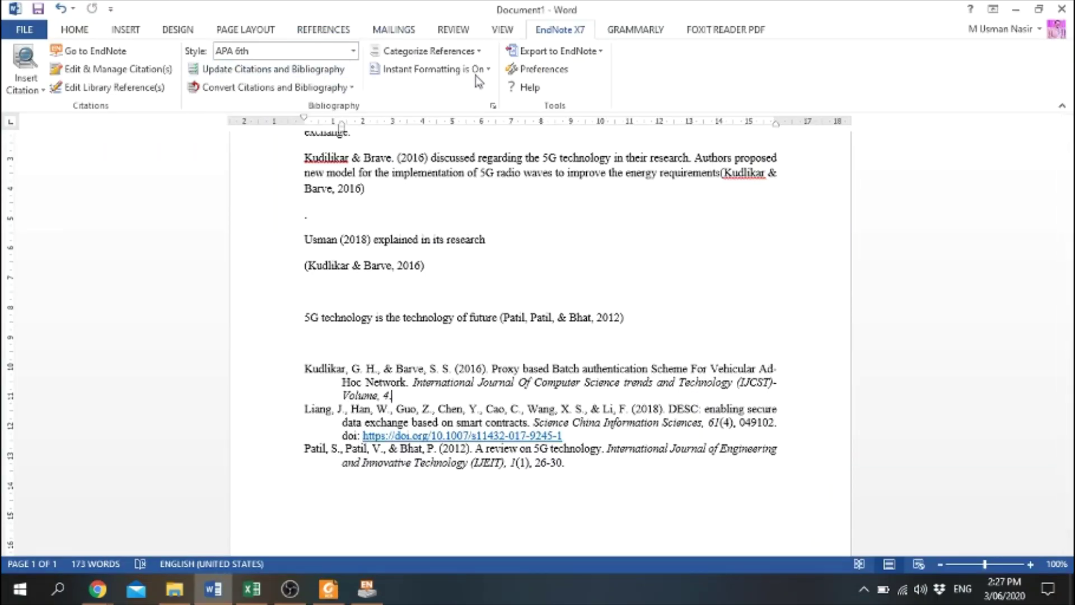
pyautogui.click(429, 69)
pyautogui.click(448, 88)
pyautogui.click(442, 69)
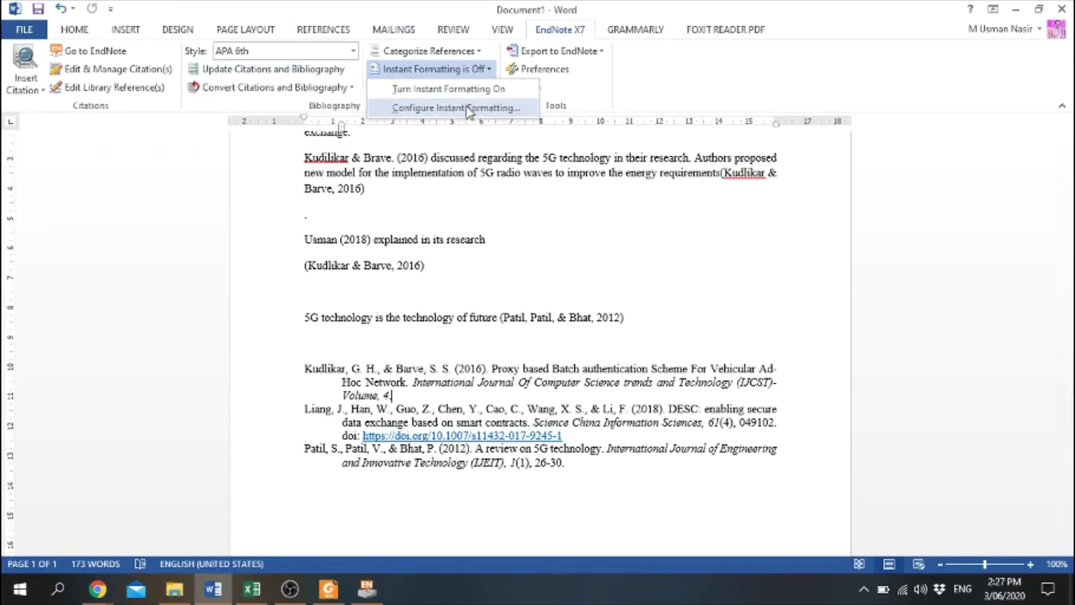
pyautogui.click(467, 108)
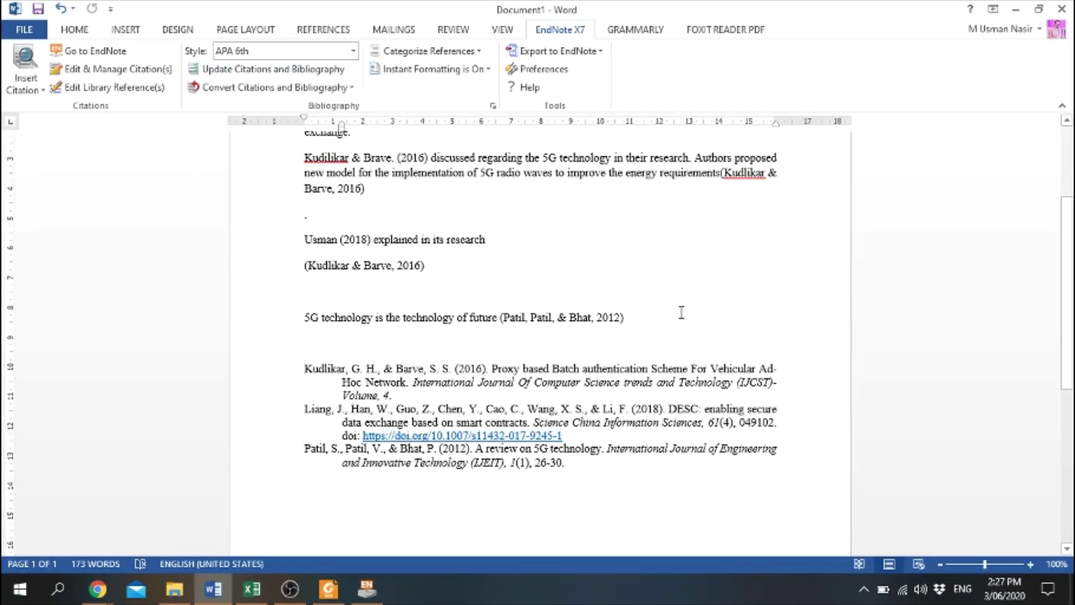
# Check the 2016 bibliography entry for its link and examine the URL field of the same reference in EndNote.
pyautogui.scroll(1, 681, 312)
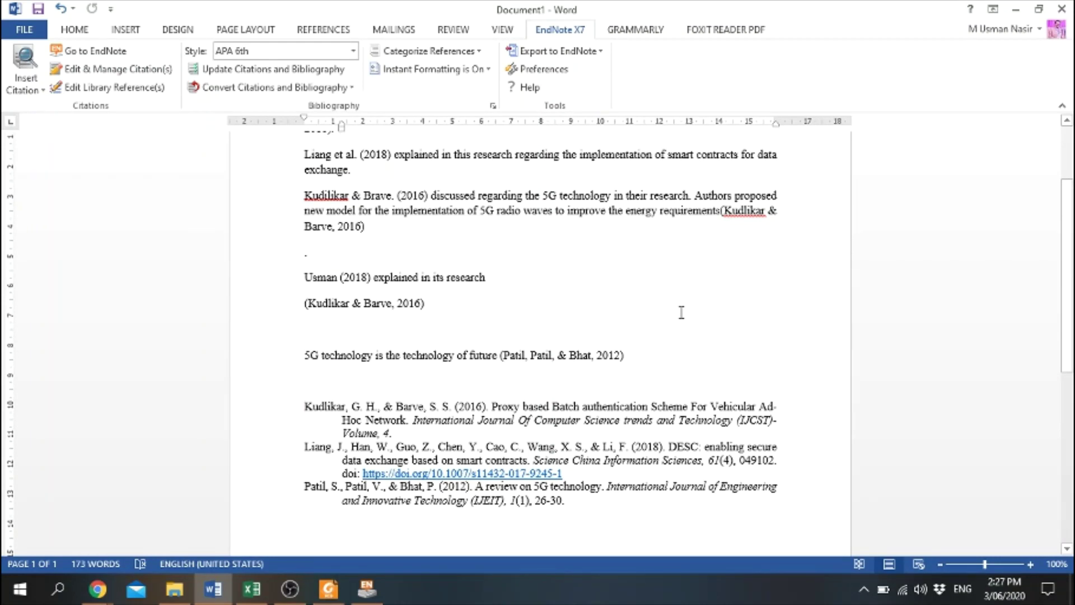
pyautogui.scroll(-2, 682, 313)
pyautogui.doubleClick(300, 330)
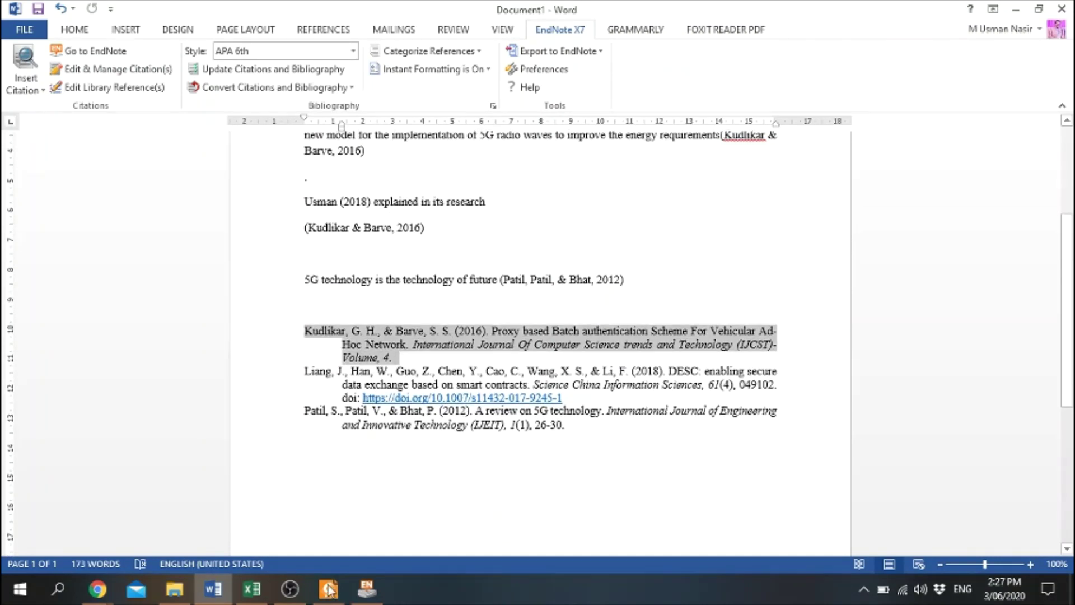
pyautogui.click(367, 589)
pyautogui.click(486, 208)
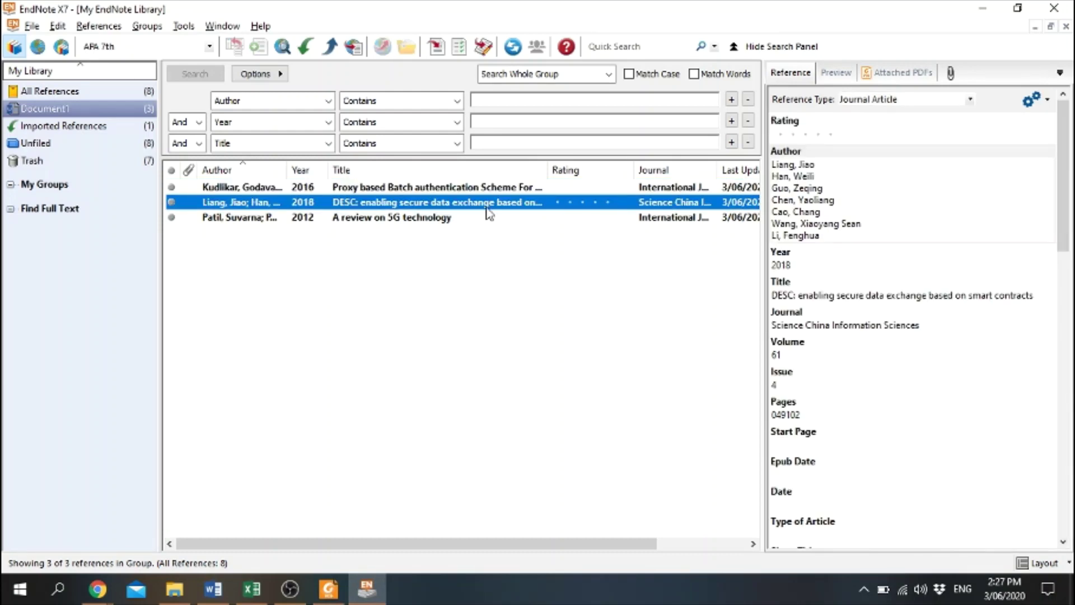
pyautogui.click(507, 189)
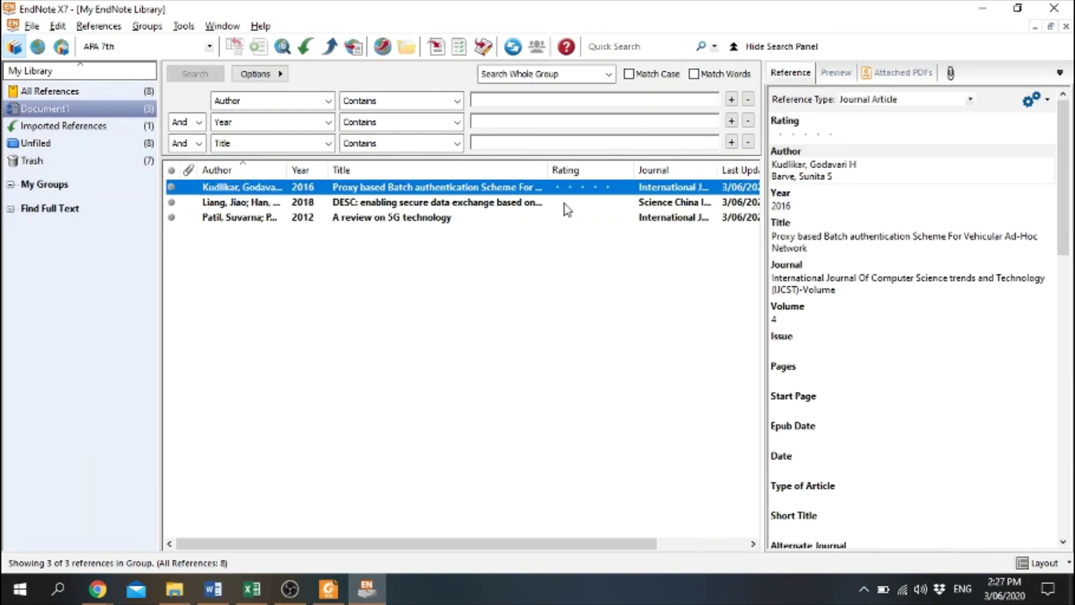
pyautogui.scroll(-10, 984, 455)
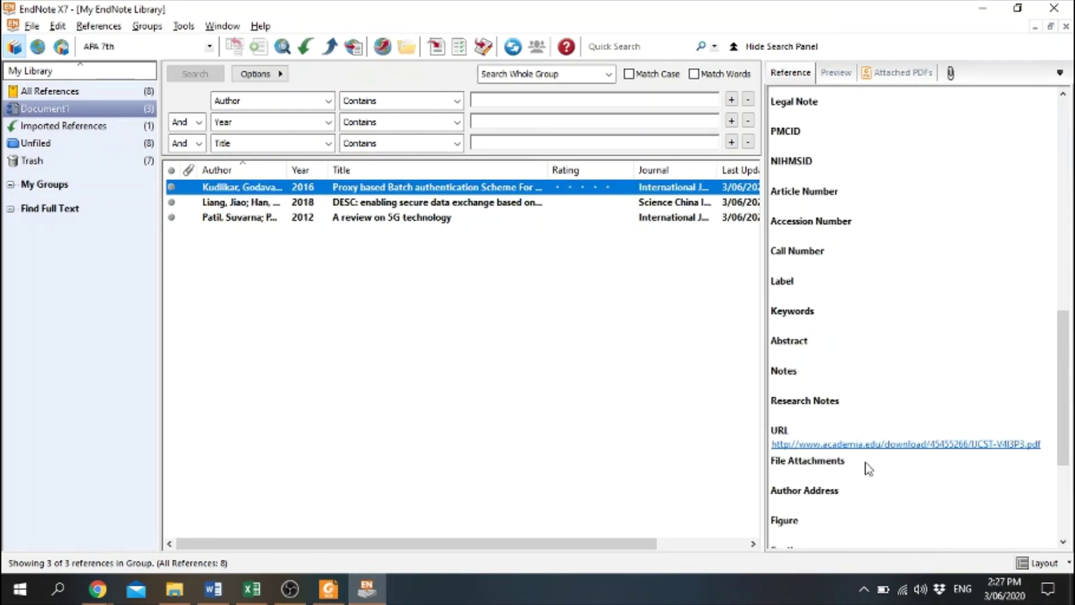
# Back in Word, turn Instant Formatting off and change the bibliography style to APA 7th.
pyautogui.hotkey('alt', 'Tab')
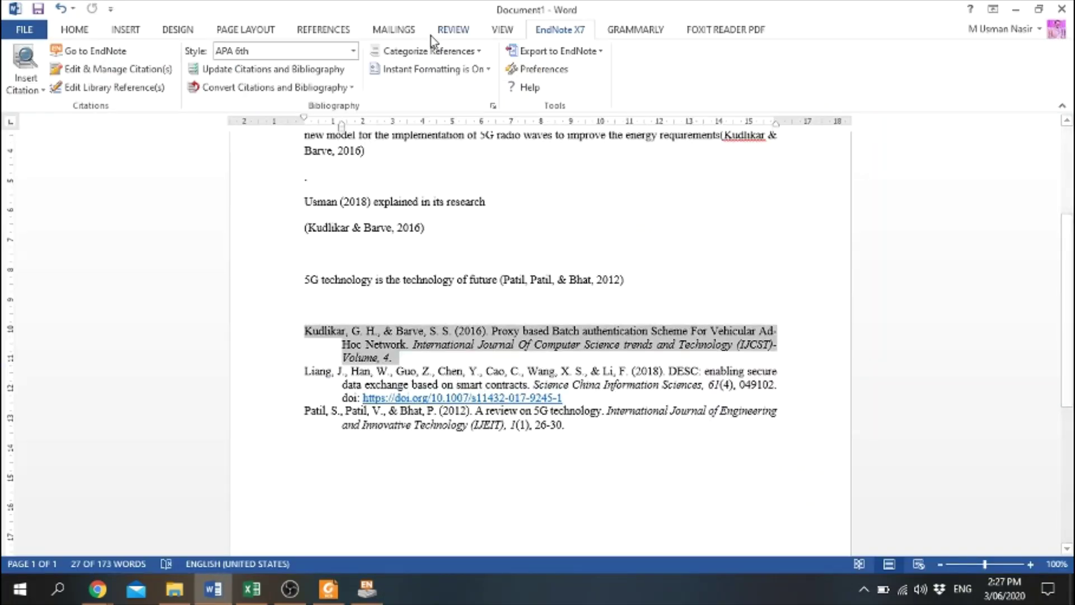
pyautogui.click(442, 68)
pyautogui.click(448, 88)
pyautogui.click(443, 68)
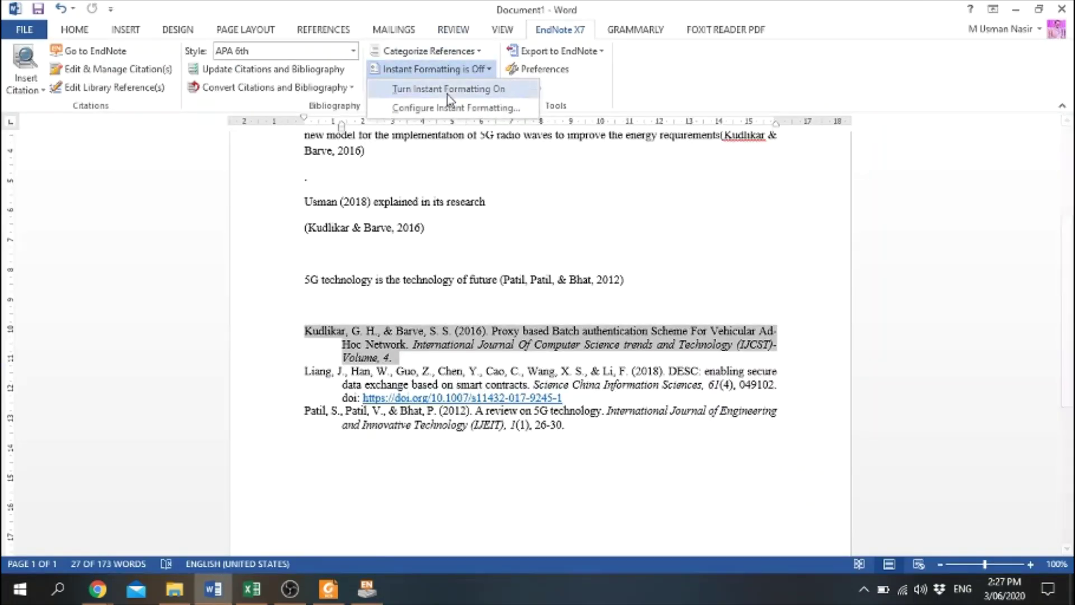
pyautogui.click(354, 51)
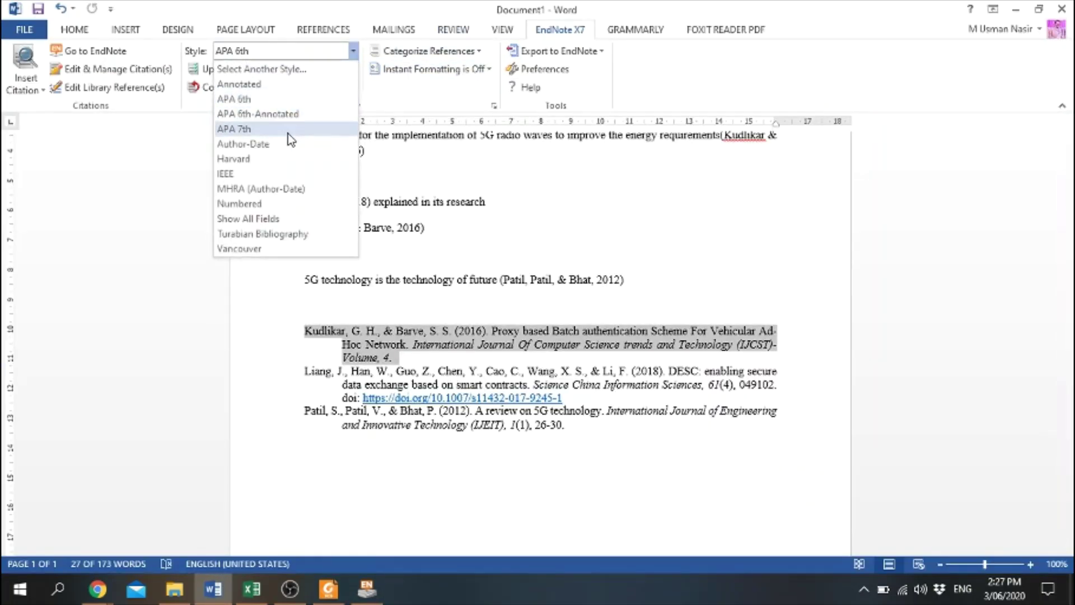
pyautogui.click(288, 133)
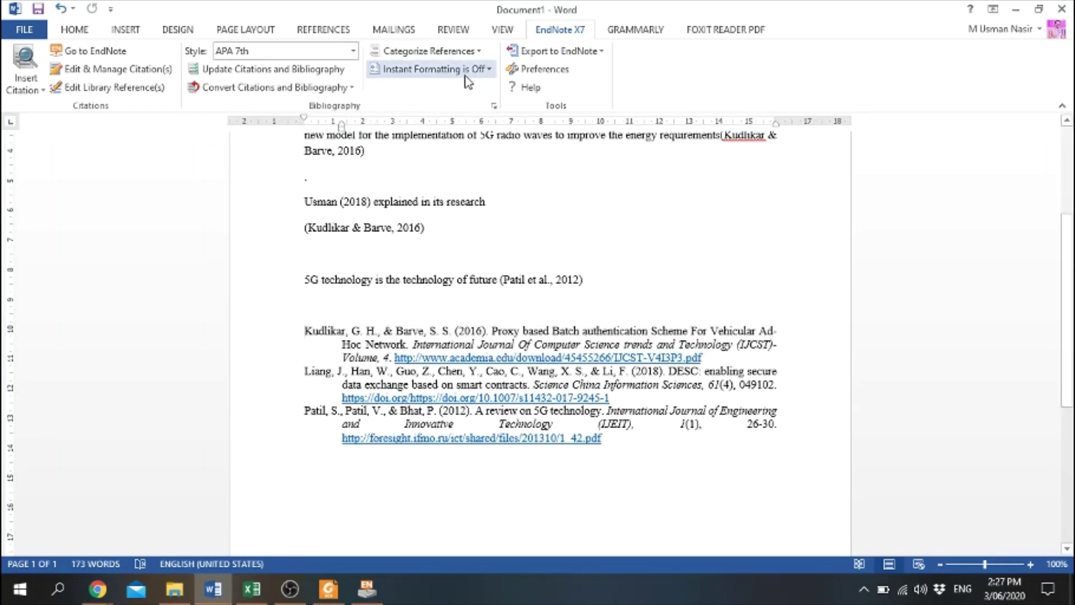
# Switch the bibliography style to APA 6th and examine the DOI link of the 2018 reference.
pyautogui.click(352, 52)
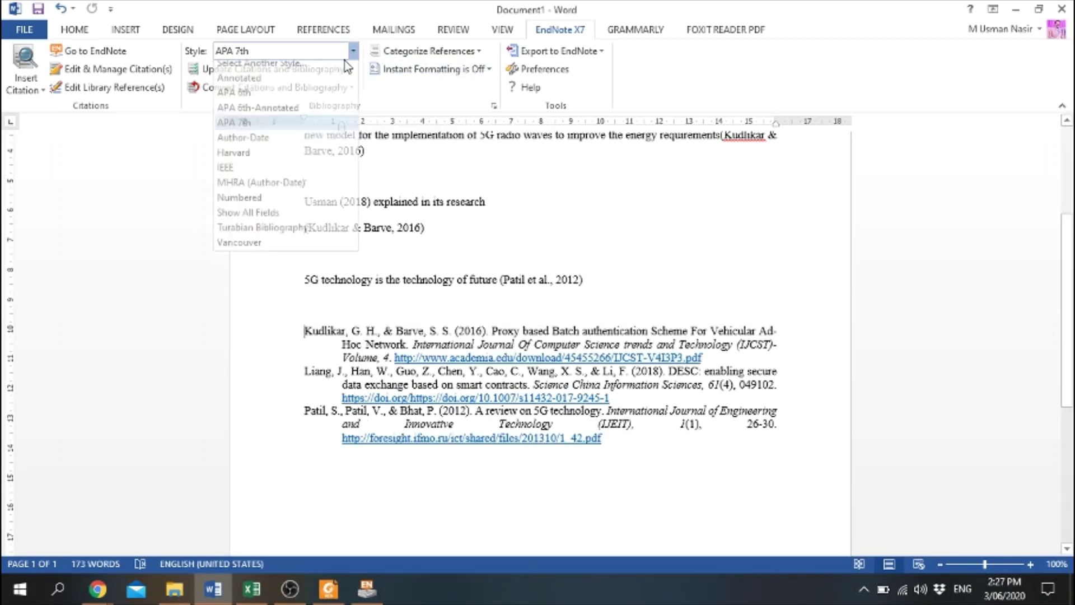
pyautogui.click(275, 92)
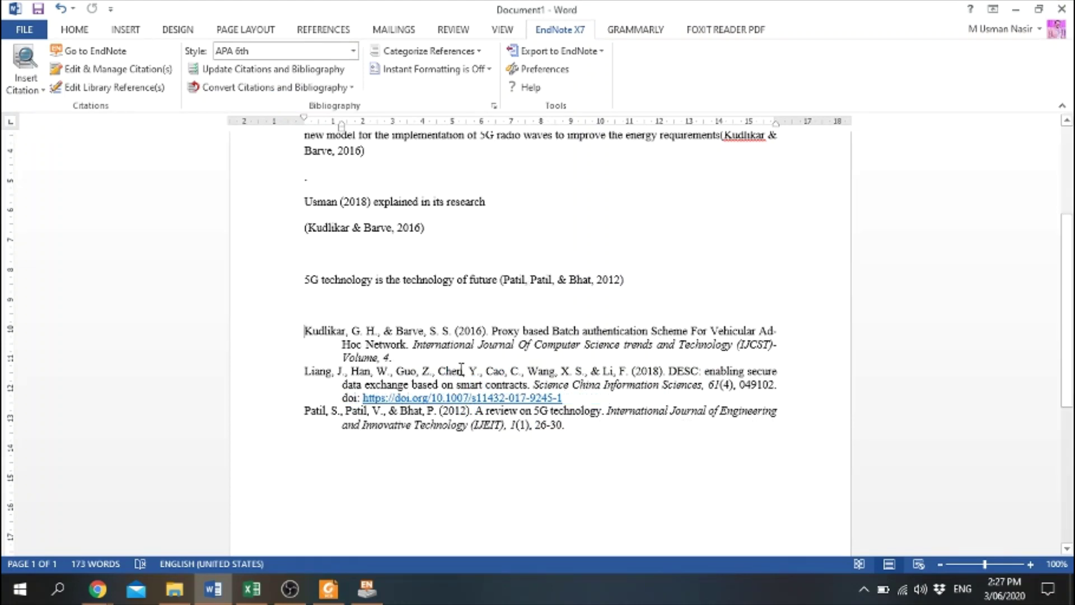
pyautogui.moveTo(585, 398); pyautogui.dragTo(370, 399)
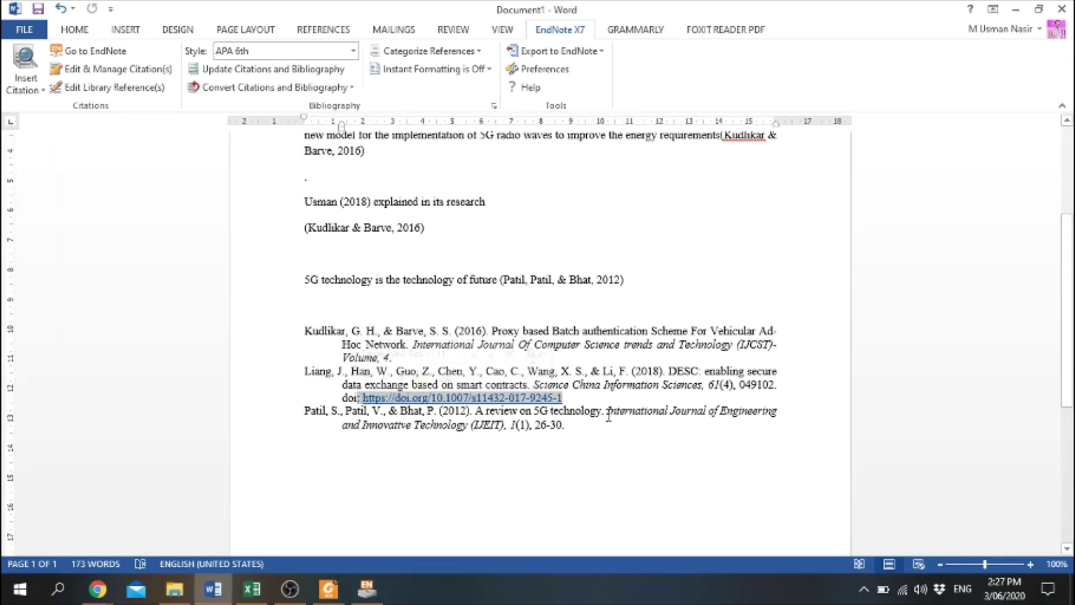
pyautogui.click(613, 450)
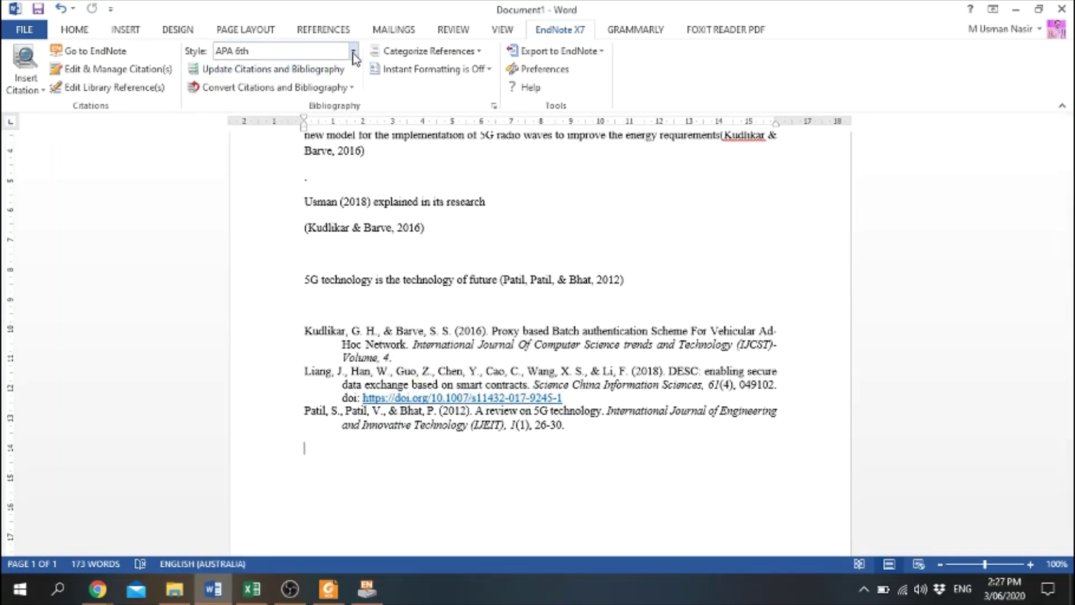
# Set the citation and bibliography style back to APA 7th and select the whole reference list.
pyautogui.click(352, 51)
pyautogui.click(234, 129)
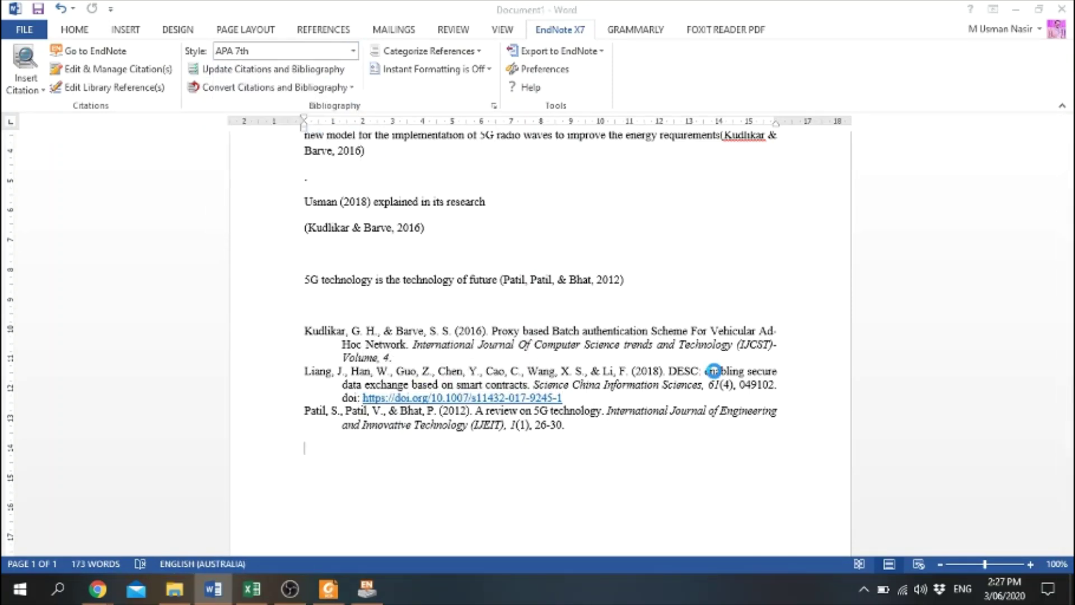
pyautogui.moveTo(650, 439); pyautogui.dragTo(304, 331)
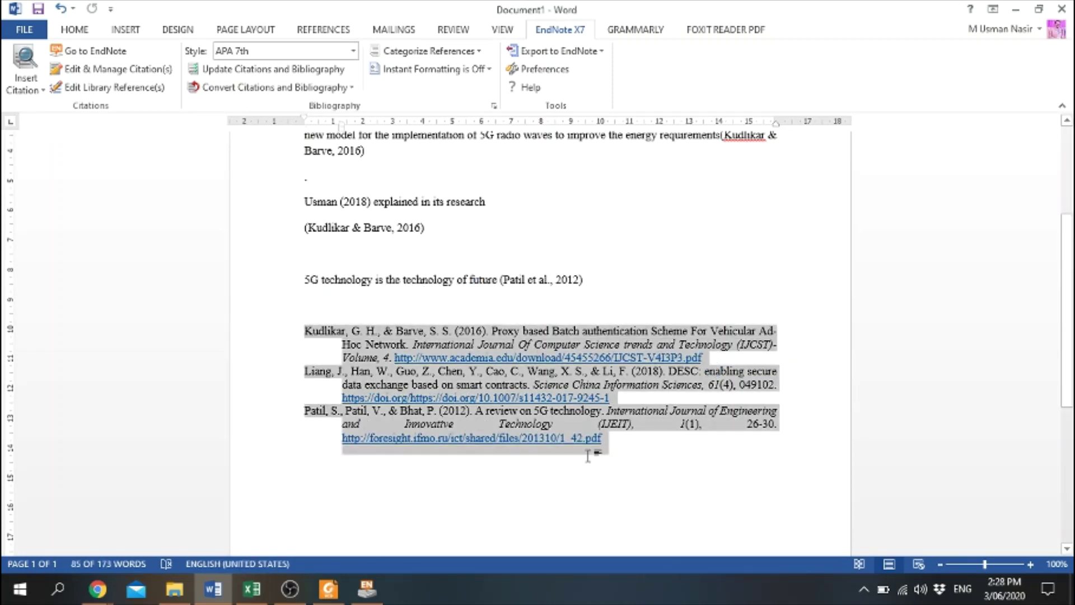
# Look through the document to compare the in-text citations with the entries in the reference list.
pyautogui.scroll(4, 595, 454)
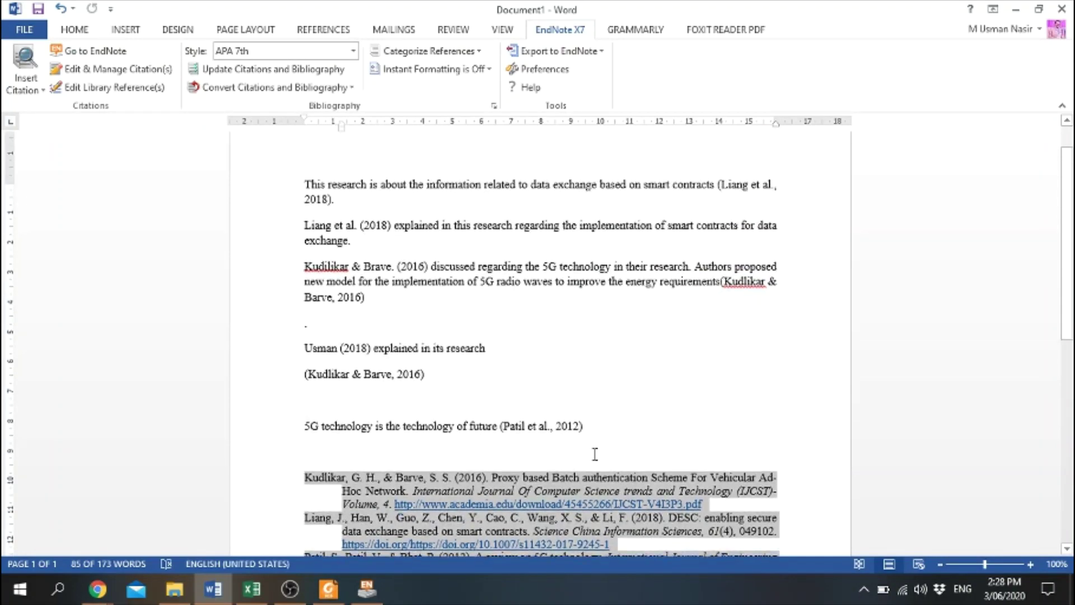
pyautogui.scroll(-2, 596, 453)
pyautogui.scroll(3, 595, 454)
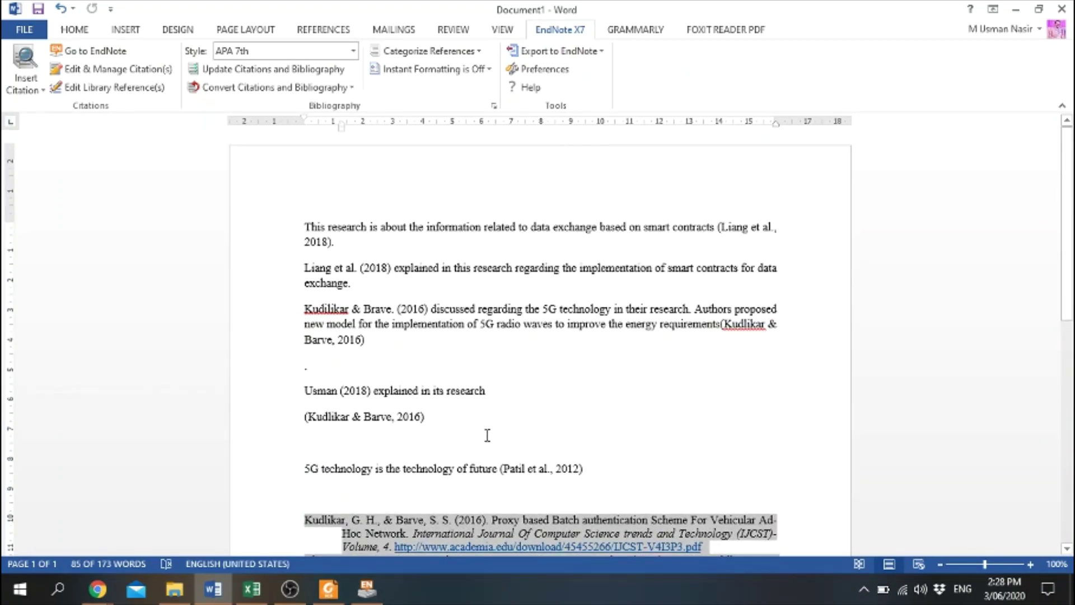
pyautogui.scroll(-3, 487, 434)
pyautogui.scroll(3, 485, 439)
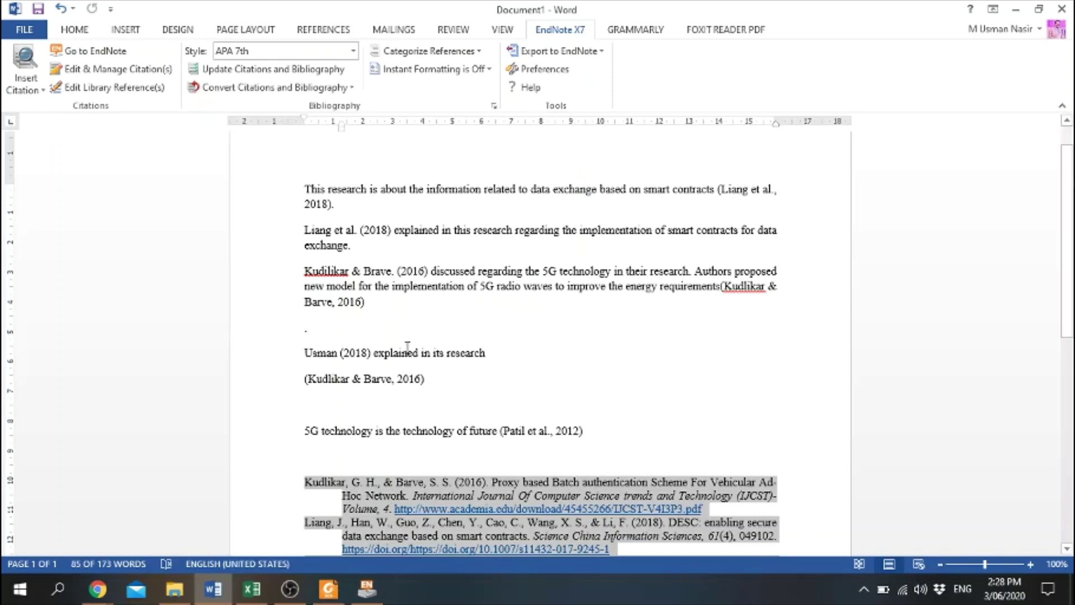
pyautogui.scroll(-5, 407, 346)
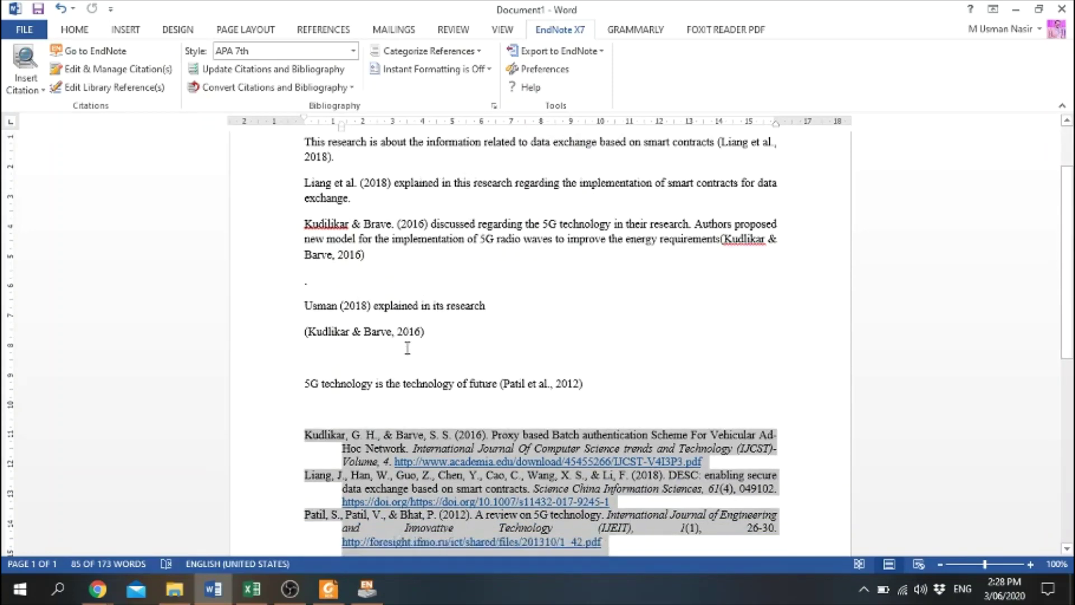
pyautogui.scroll(6, 408, 347)
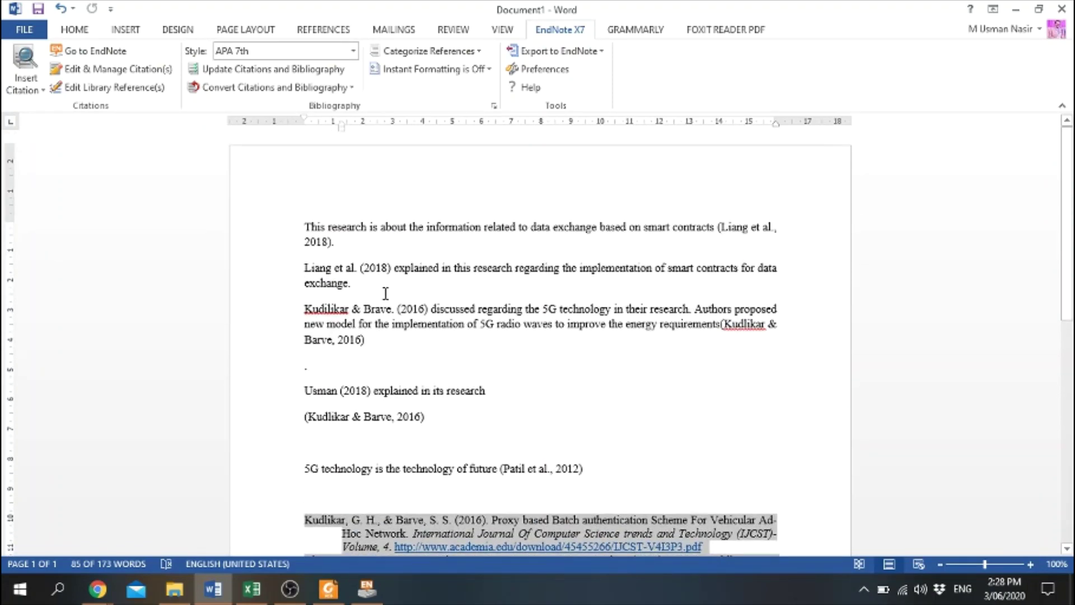
# Examine the citations that open the body sentences and the bracketed one after "energy requirements", checking them against the reference list.
pyautogui.moveTo(769, 240); pyautogui.dragTo(694, 230)
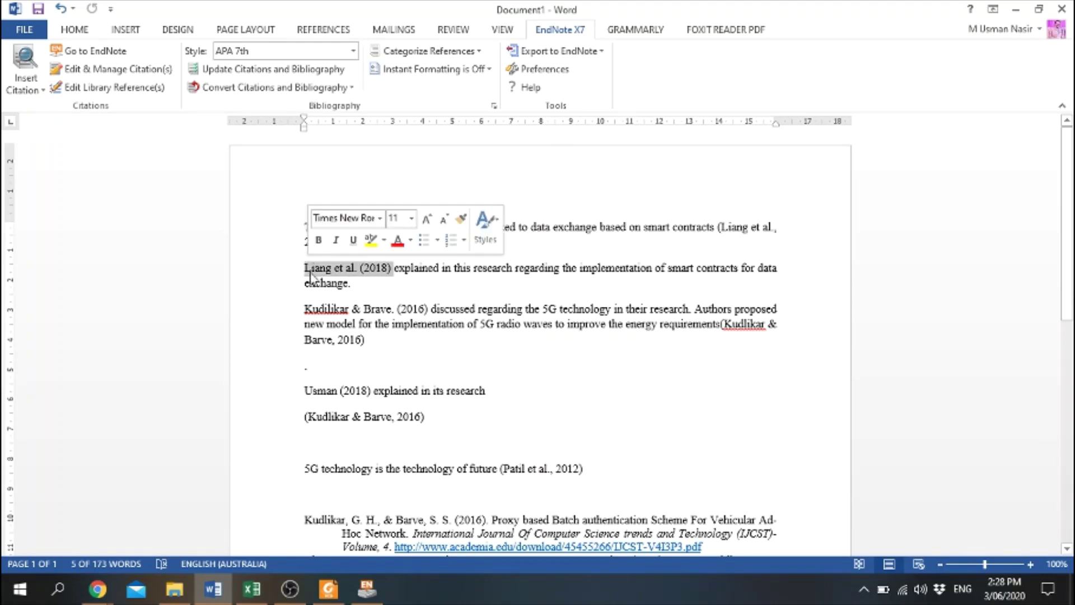
pyautogui.click(308, 310)
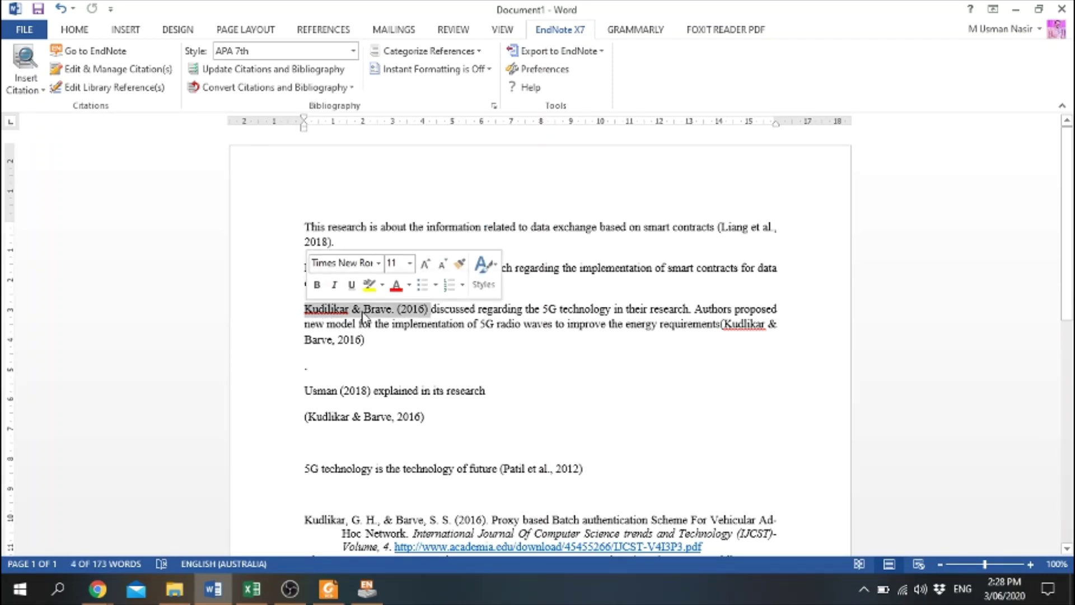
pyautogui.click(416, 424)
pyautogui.click(335, 393)
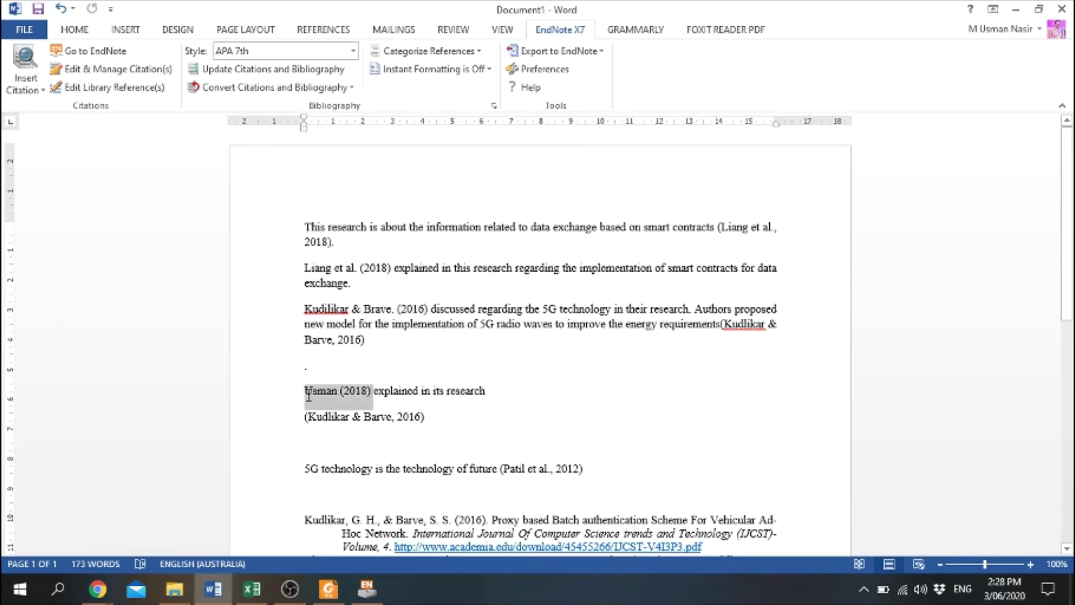
pyautogui.scroll(-2, 479, 448)
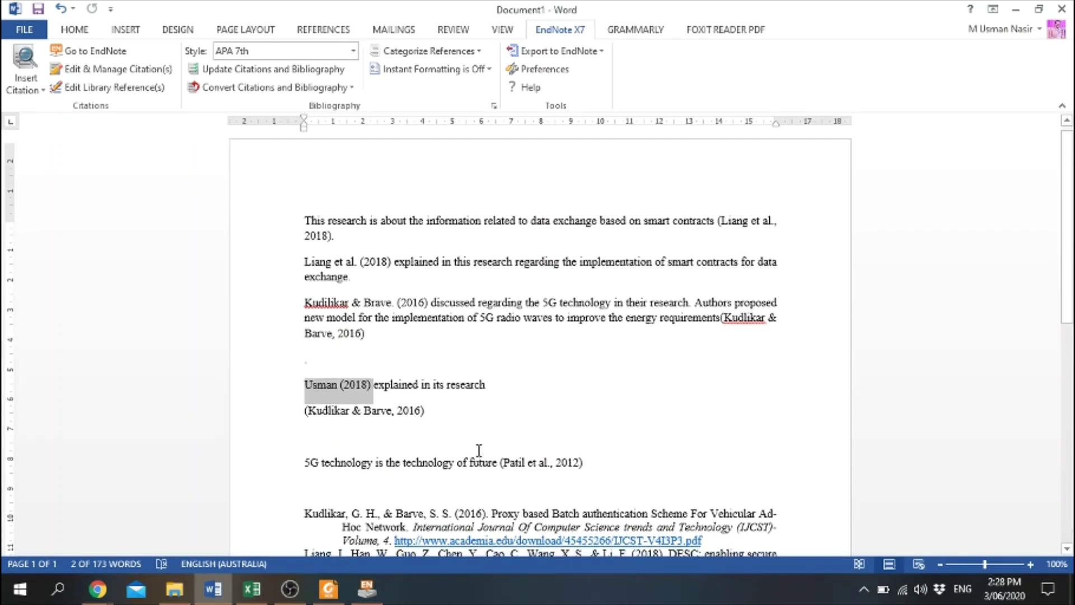
pyautogui.scroll(2, 477, 451)
pyautogui.click(829, 332)
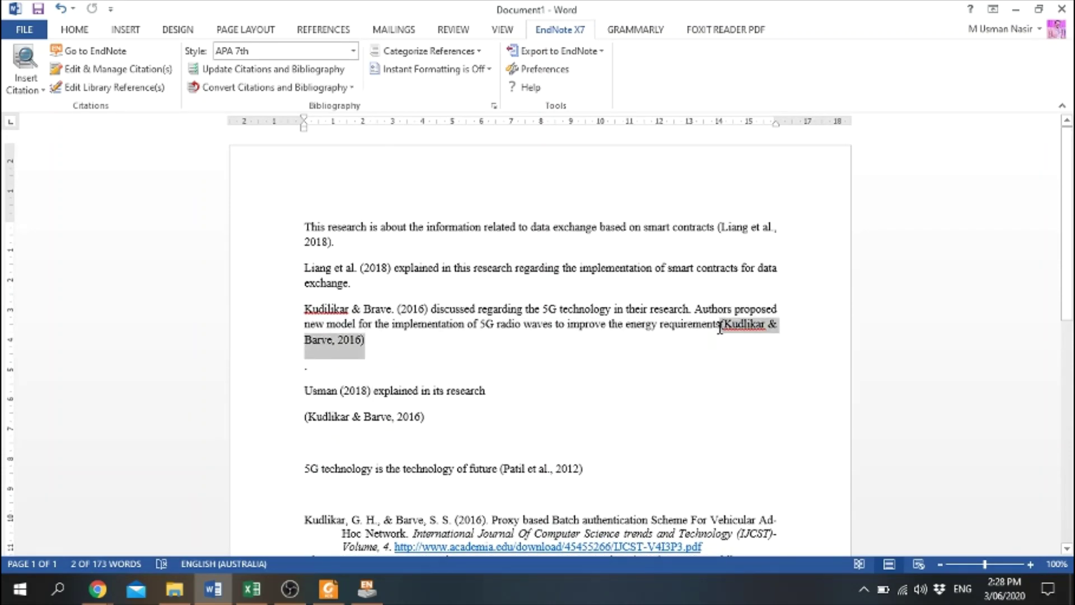
pyautogui.scroll(-6, 667, 379)
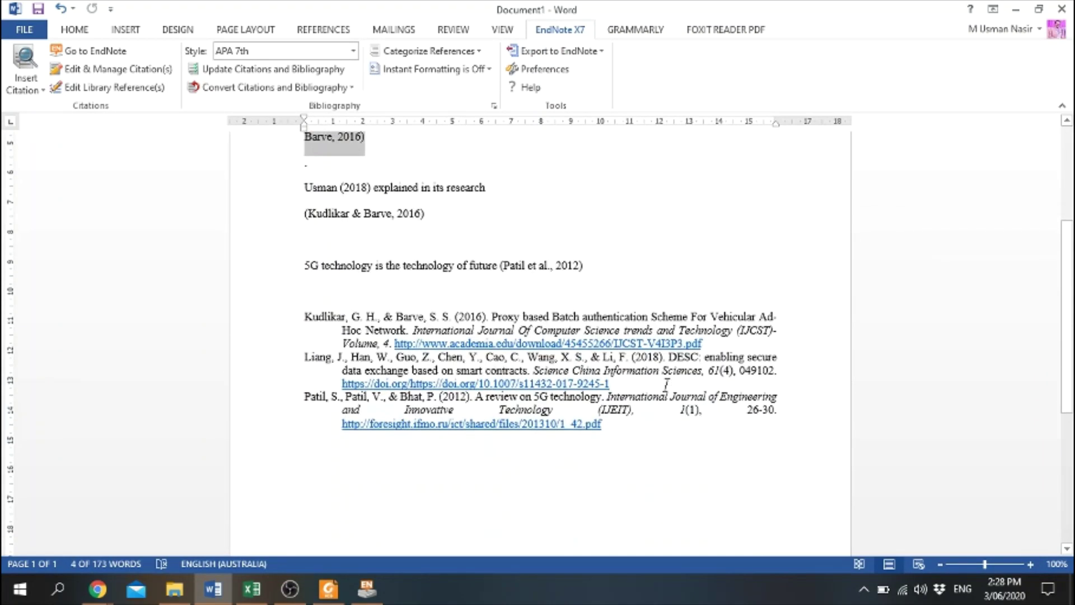
pyautogui.scroll(6, 668, 384)
pyautogui.click(667, 384)
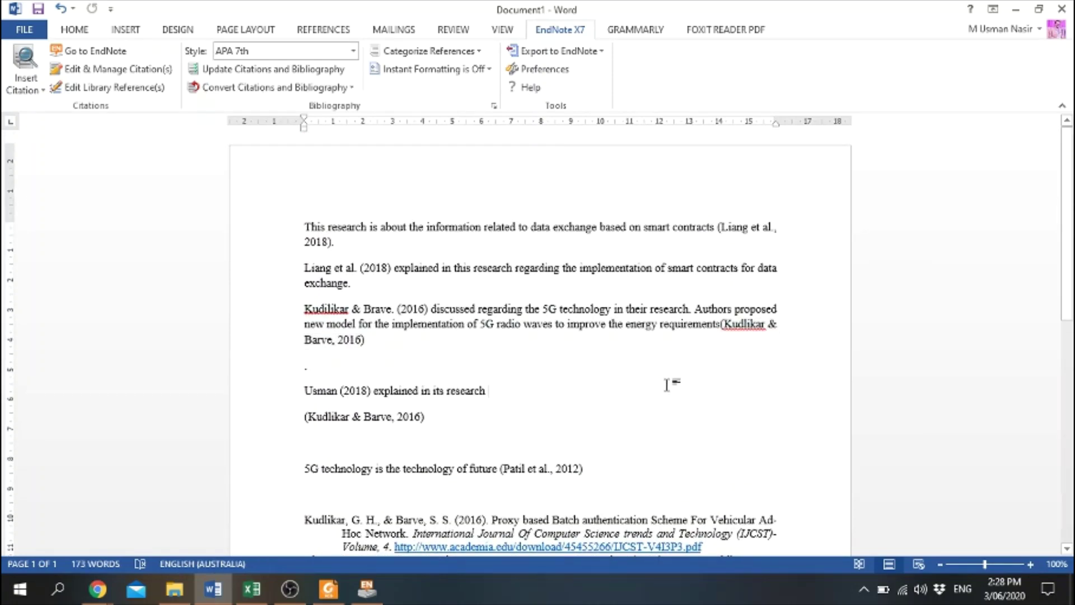